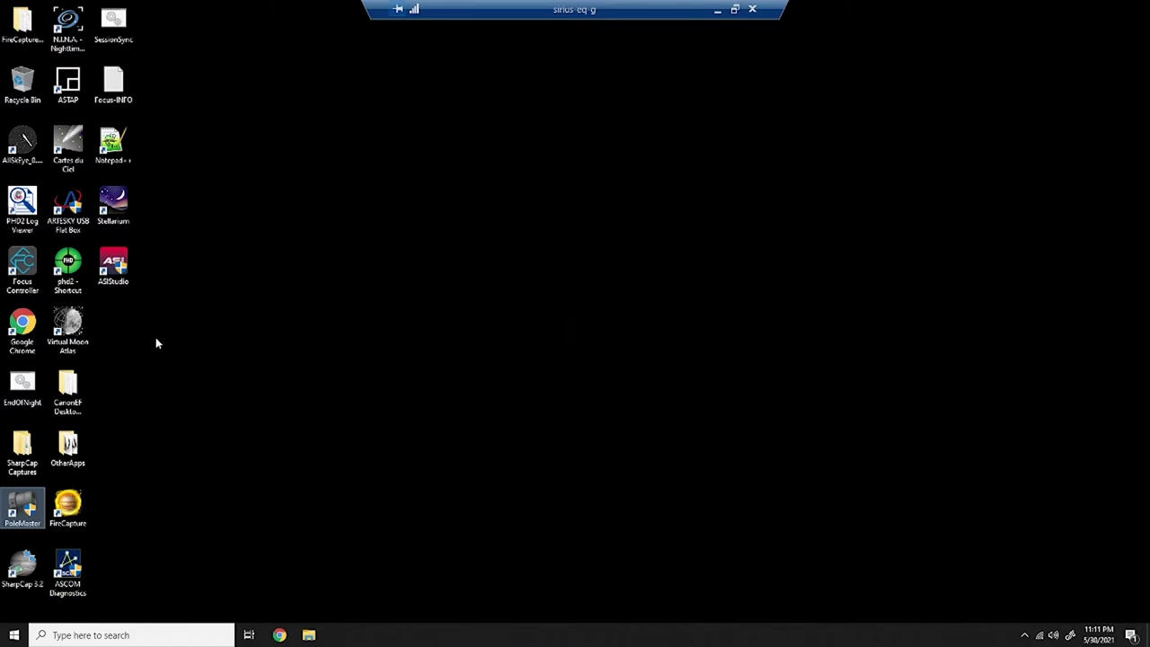
# Launch ASCOM Diagnostics with UAC approval and open its Device Connection Tester
pyautogui.doubleClick(64, 569)
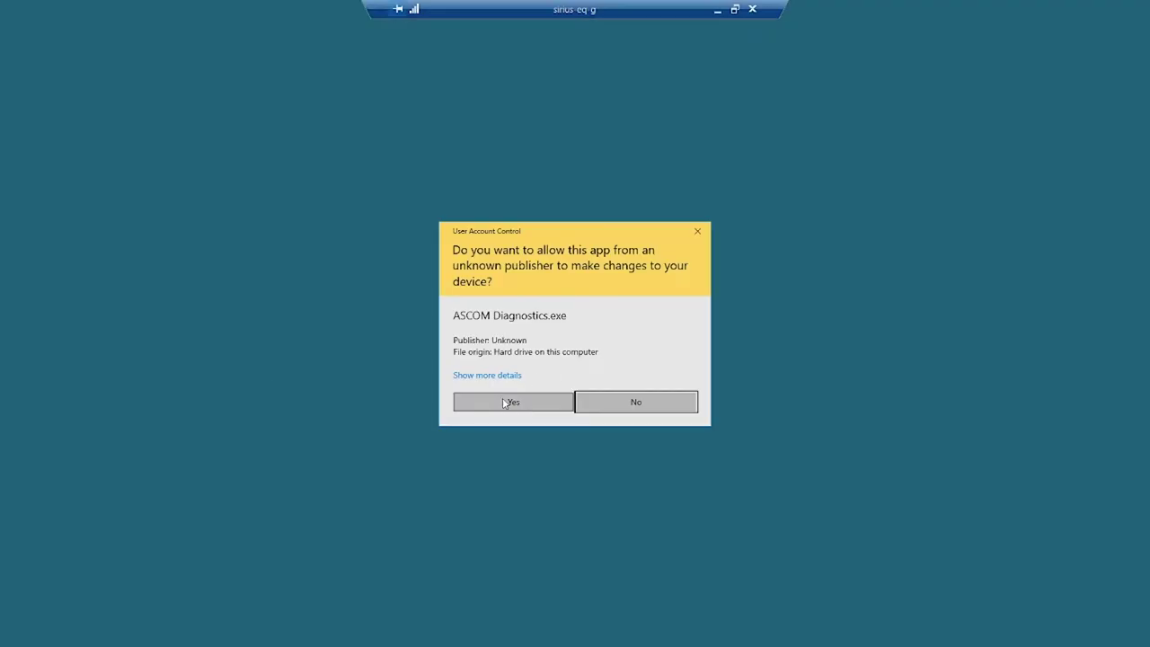
pyautogui.click(513, 402)
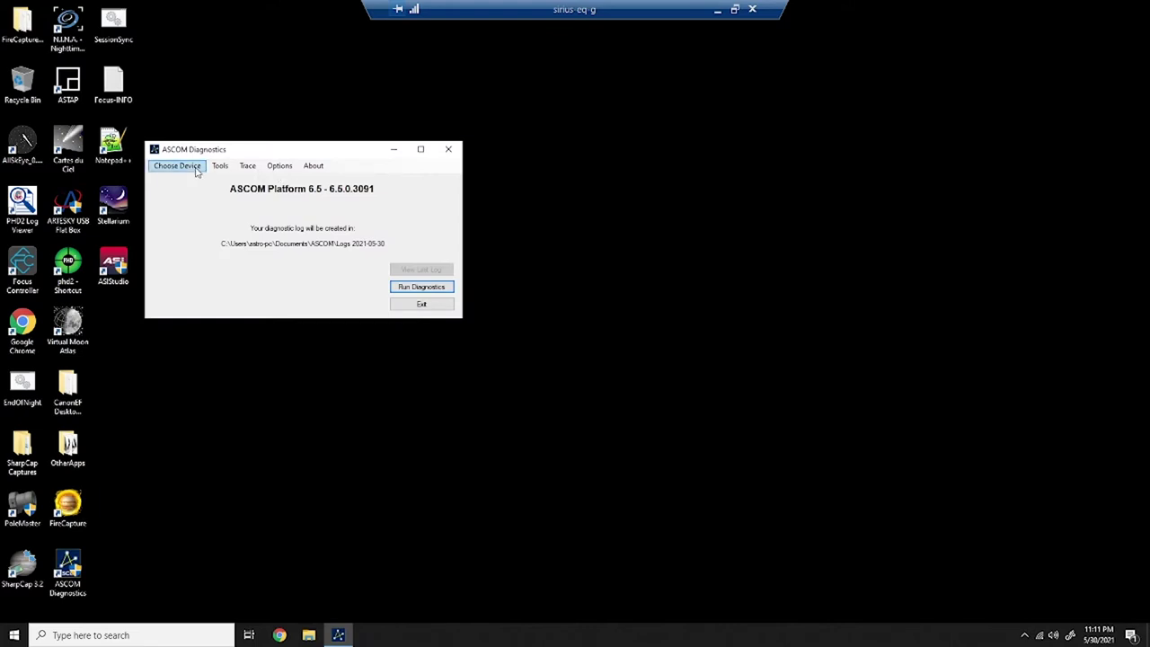
pyautogui.click(197, 172)
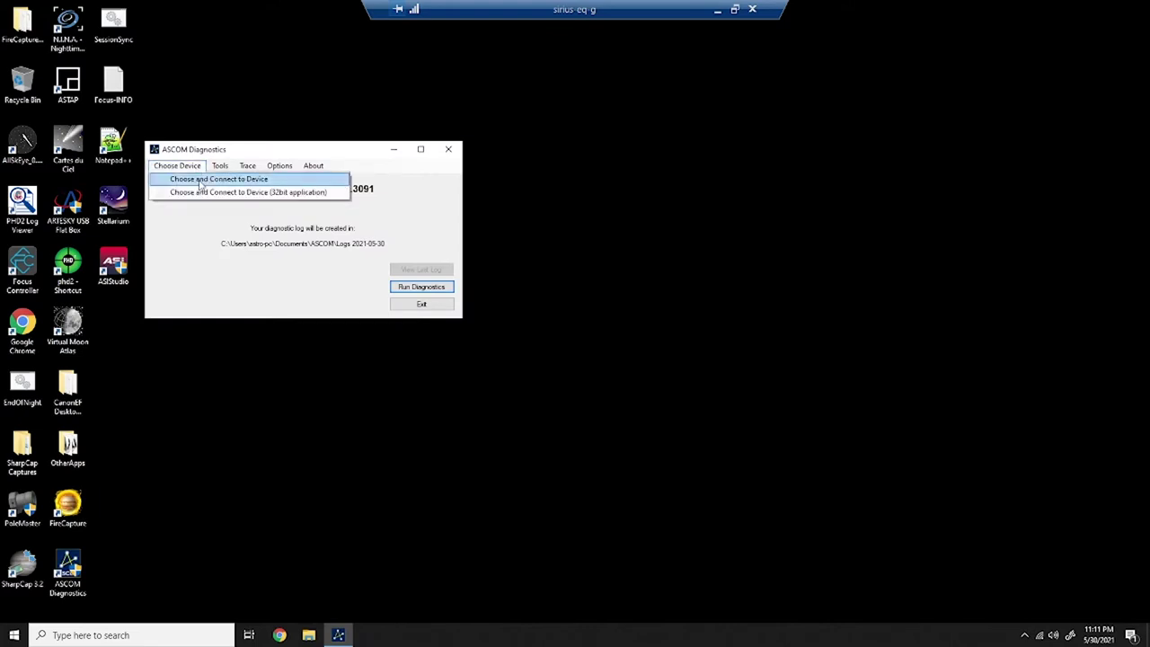
pyautogui.click(200, 183)
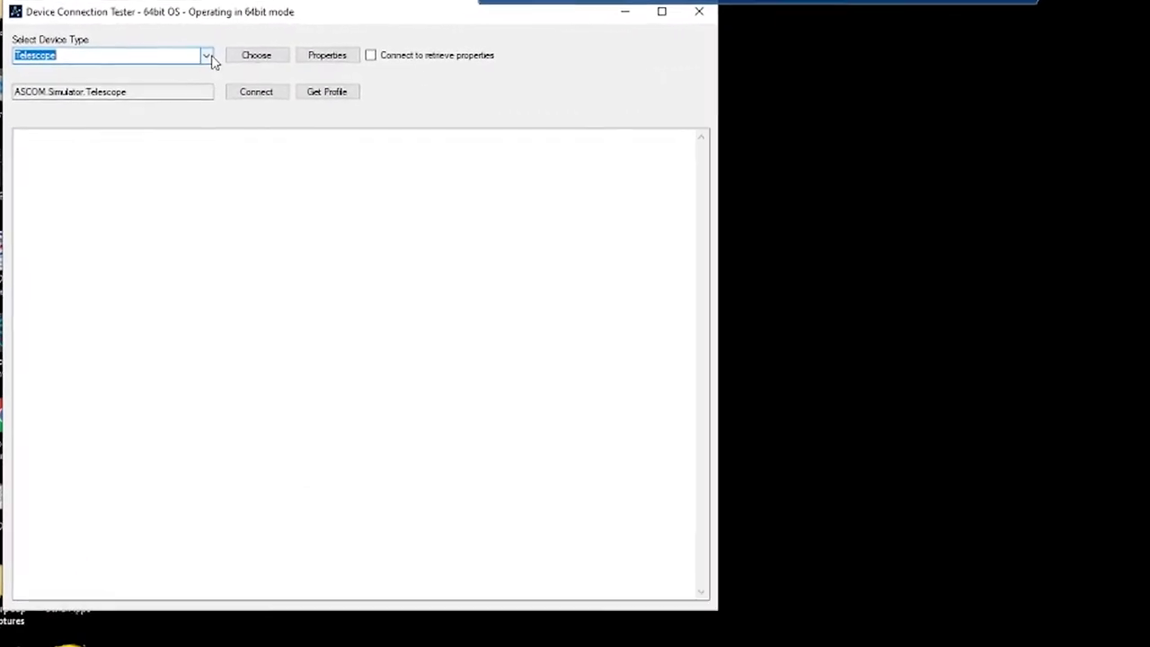
# Set the device type to Camera, select ASI Camera (1), and verify its name reads OSC183MC
pyautogui.click(208, 57)
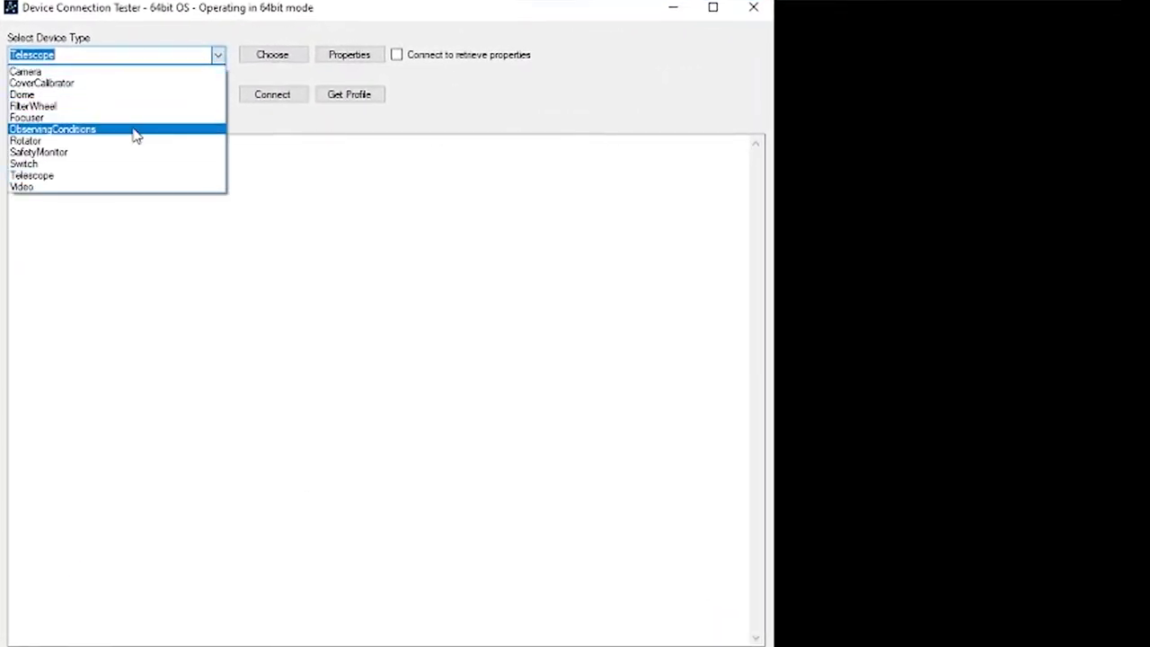
pyautogui.click(142, 76)
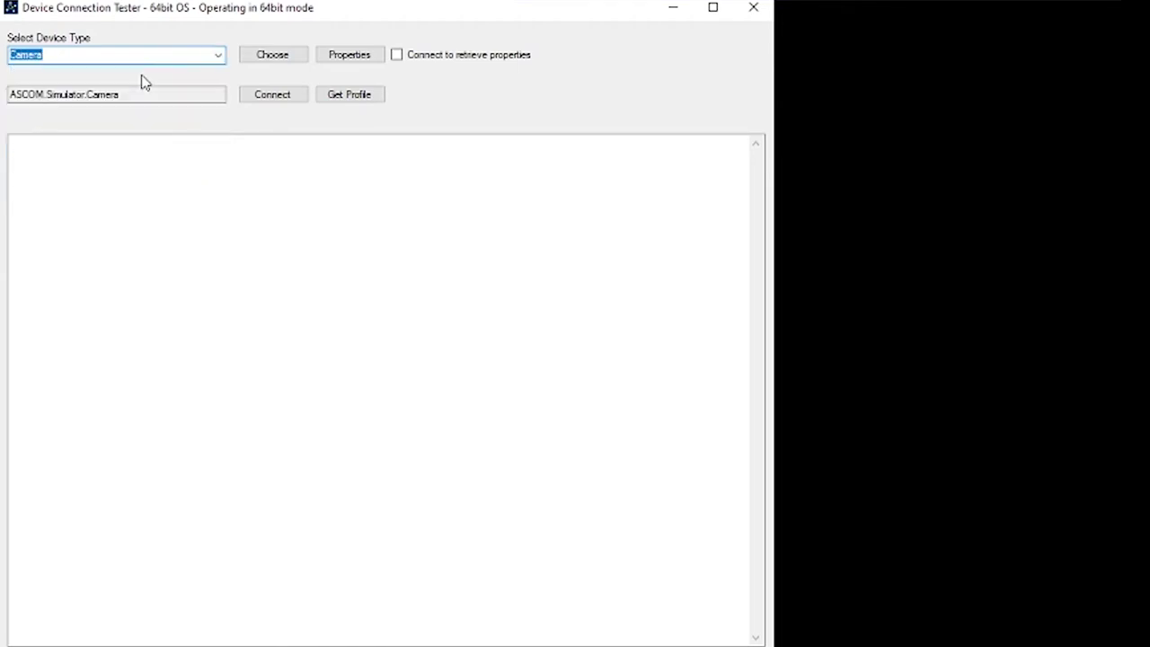
pyautogui.click(274, 56)
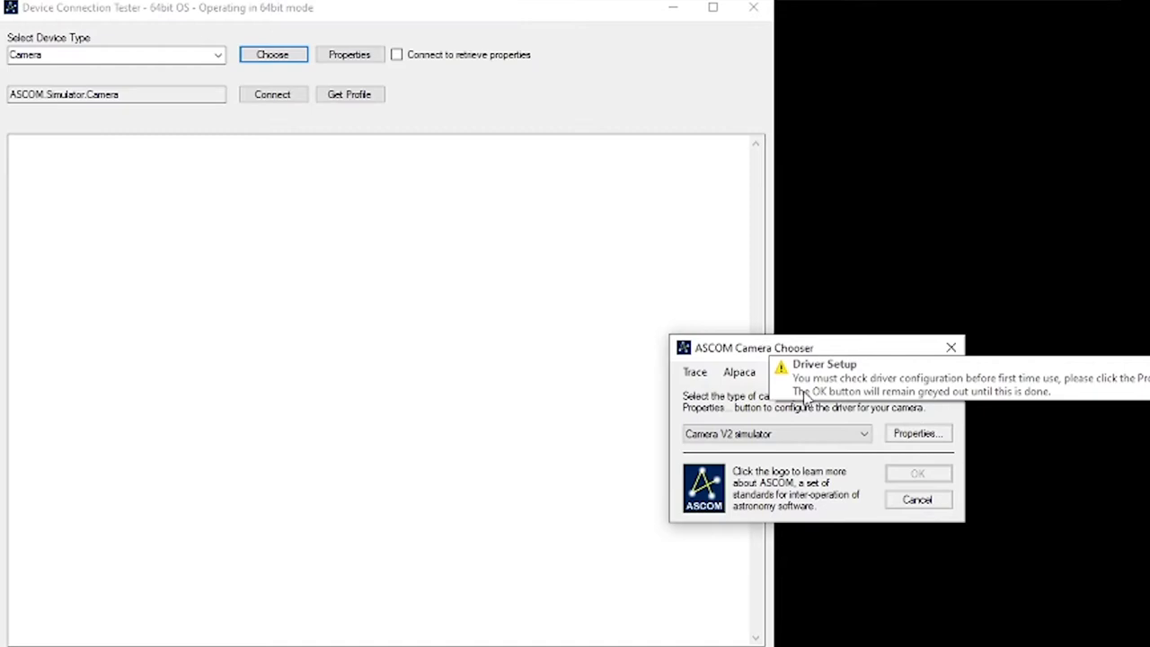
pyautogui.click(865, 434)
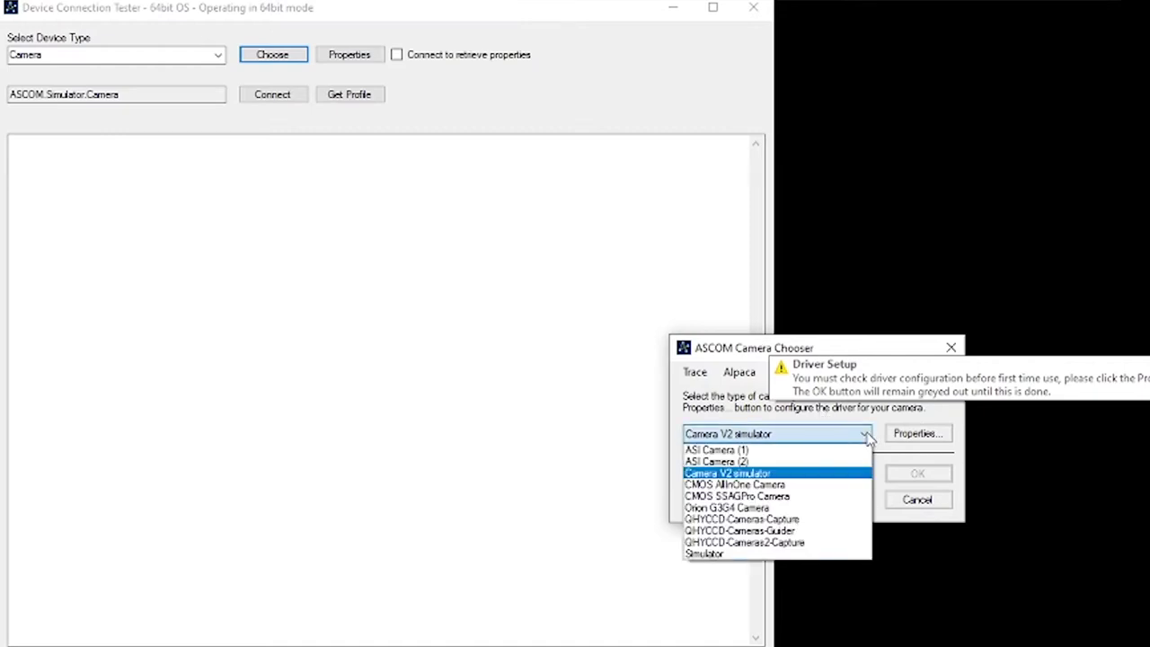
pyautogui.click(728, 450)
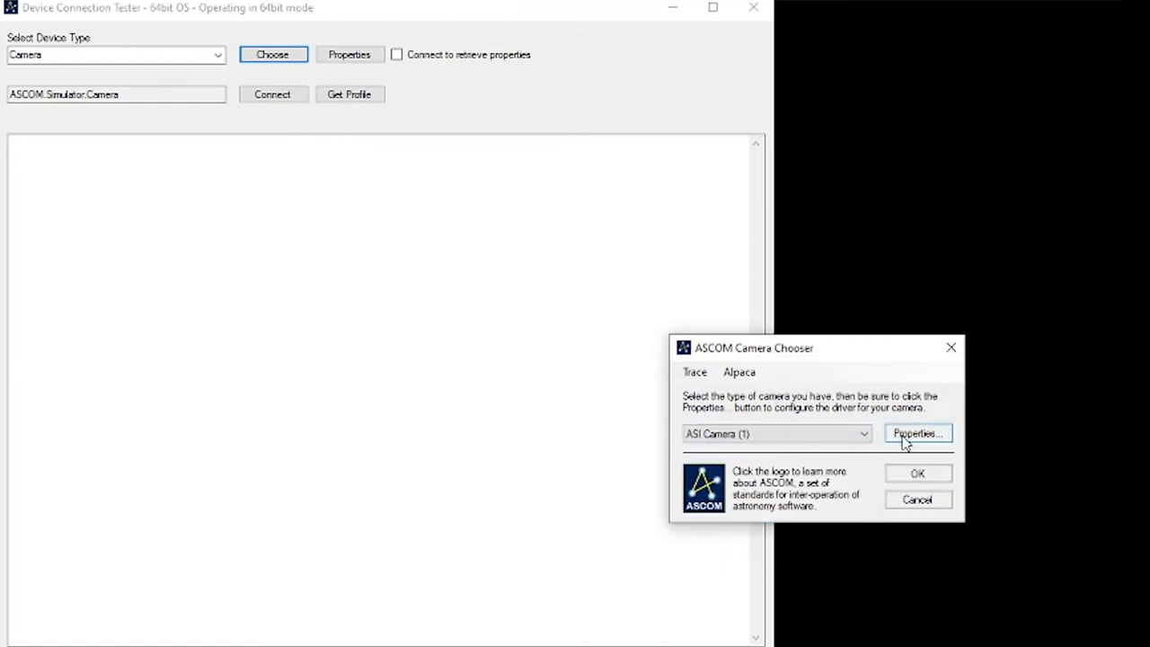
pyautogui.click(917, 434)
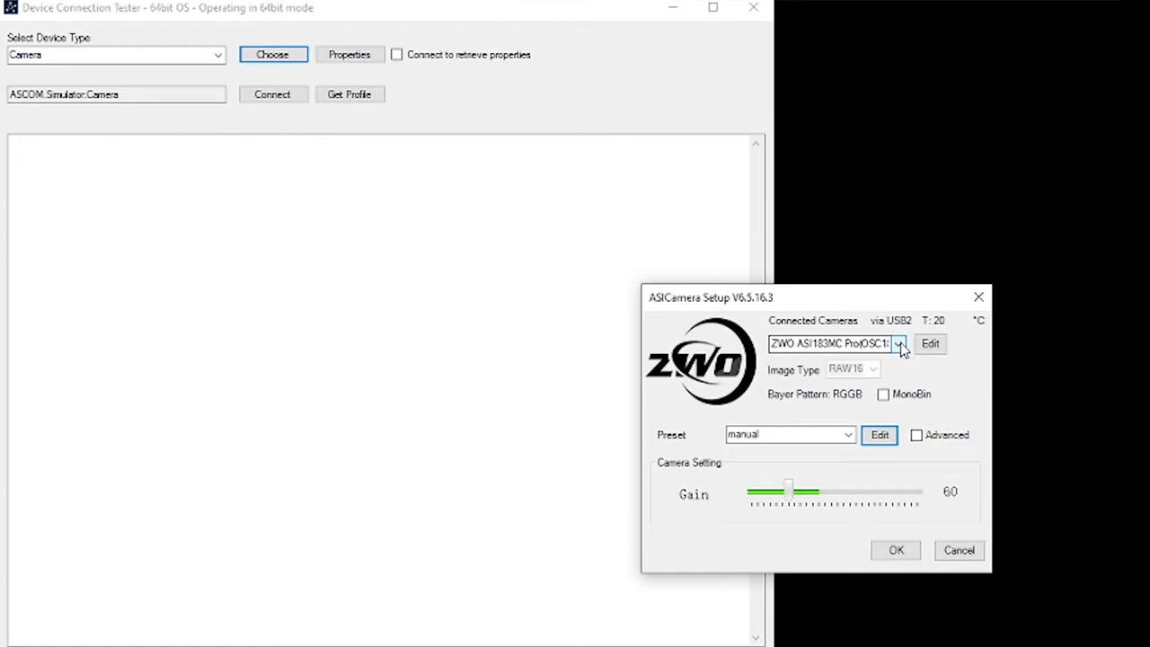
pyautogui.click(935, 347)
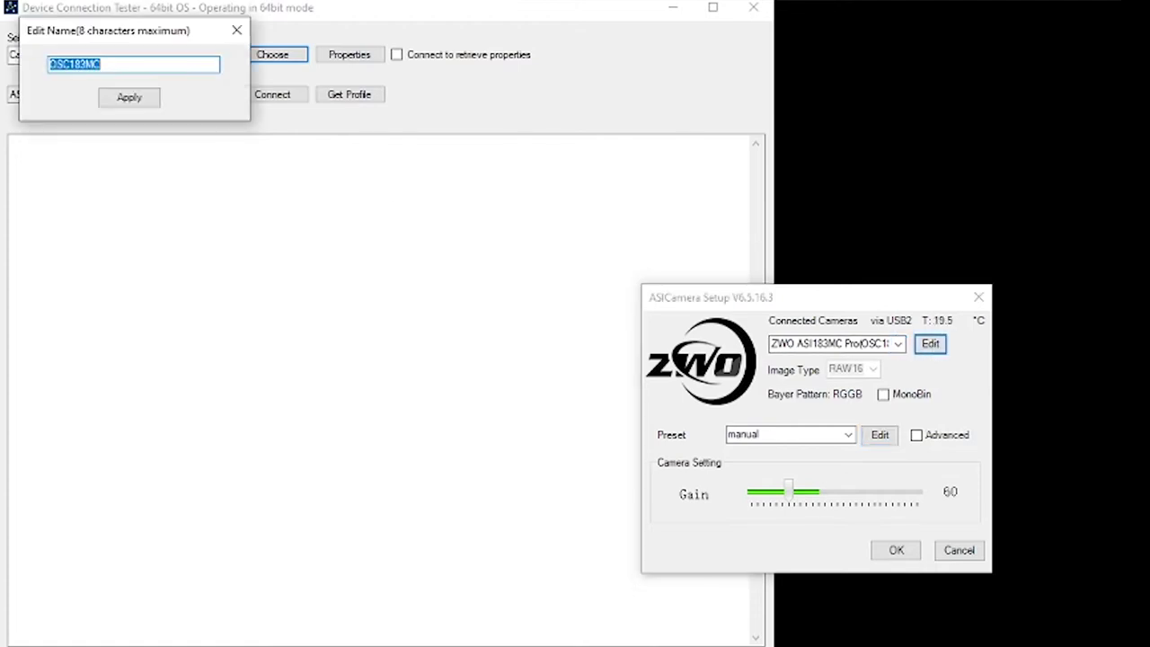
pyautogui.click(238, 32)
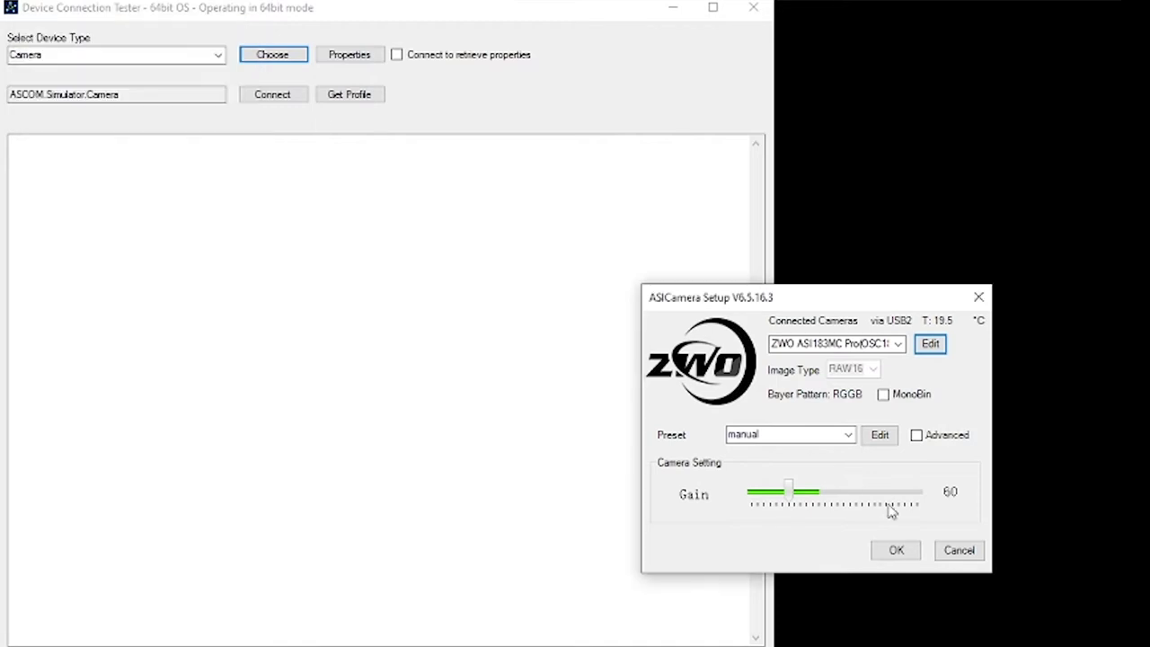
# Select the ASI Camera (2) driver and verify its name reads SHO183MC
pyautogui.click(951, 552)
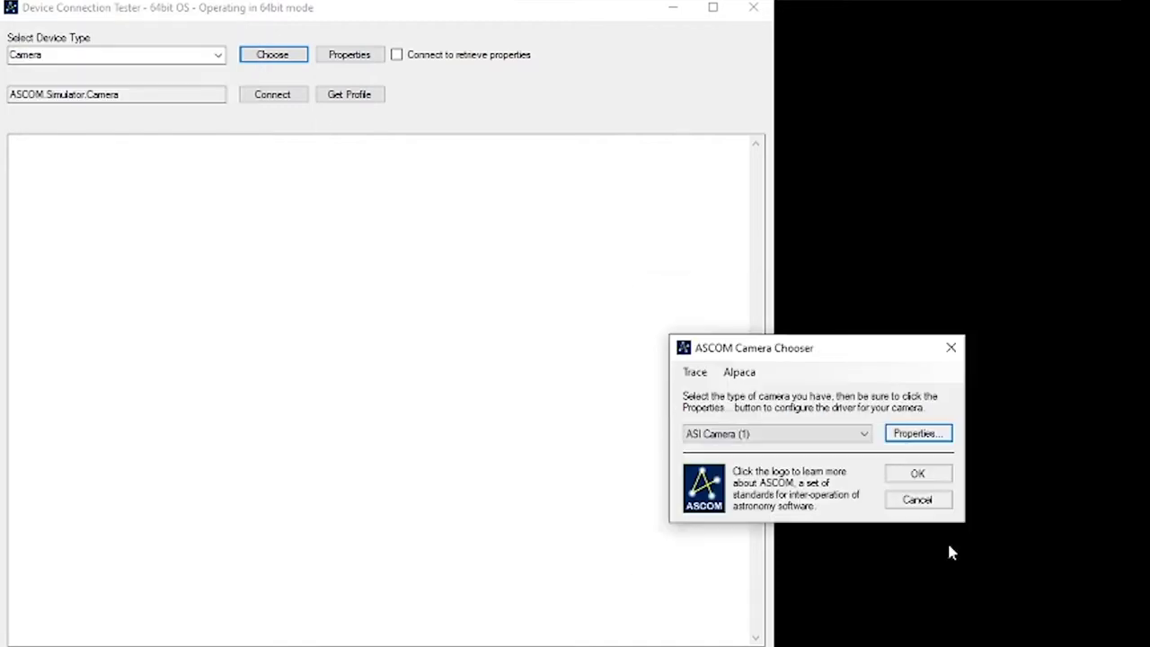
pyautogui.click(864, 437)
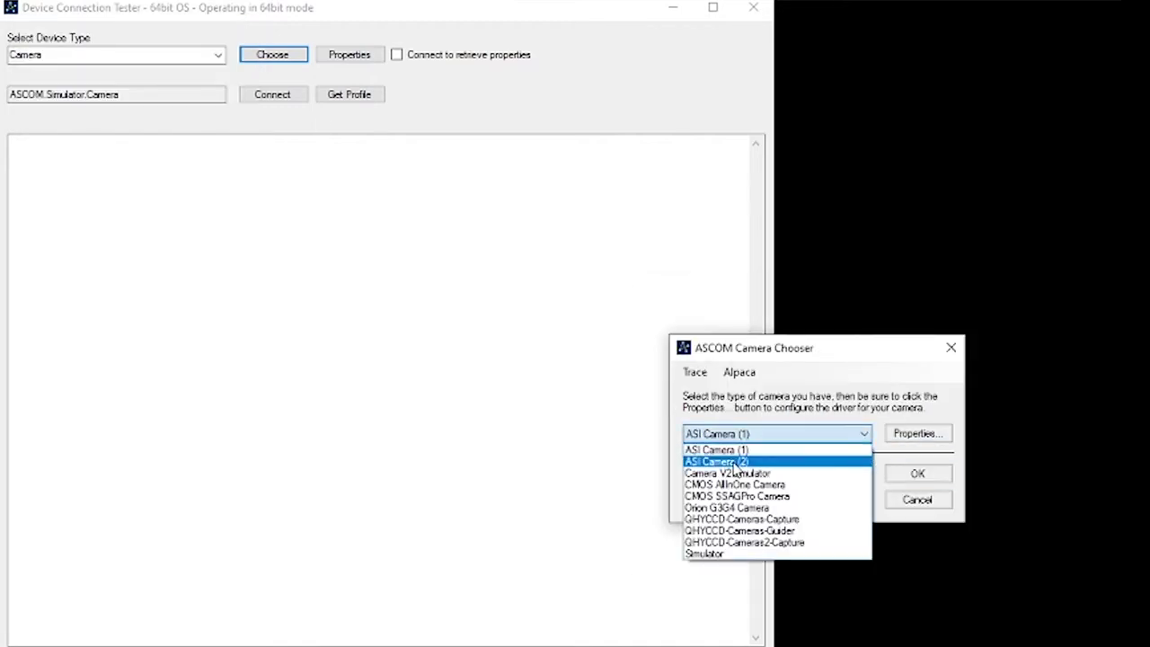
pyautogui.click(726, 461)
pyautogui.click(914, 434)
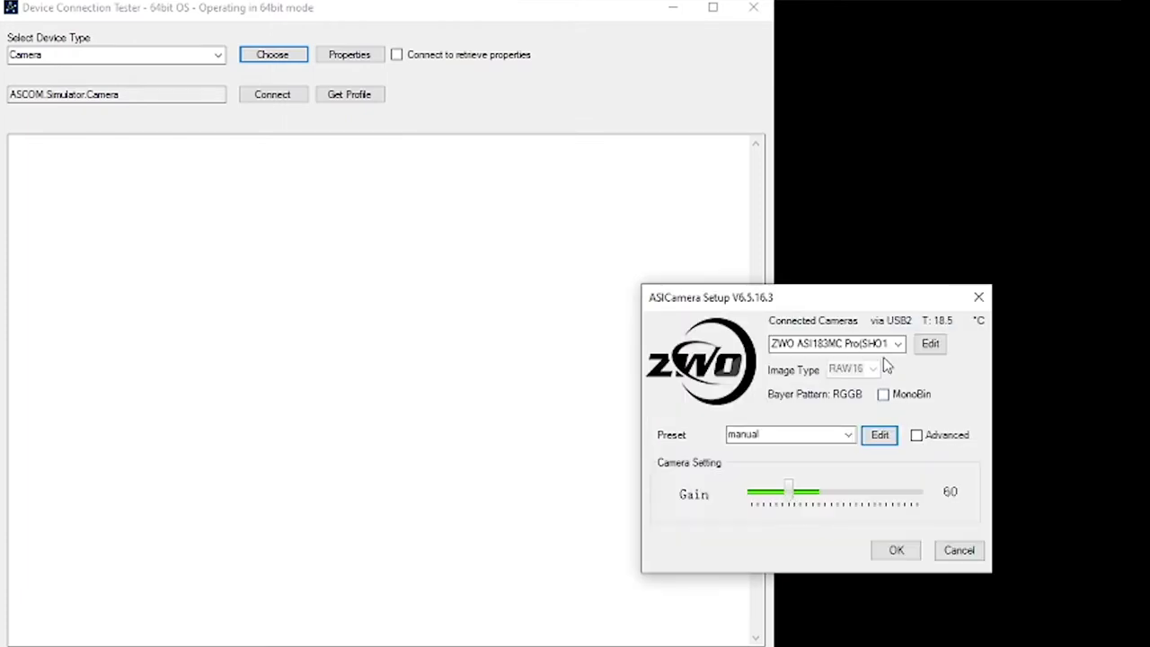
pyautogui.click(933, 349)
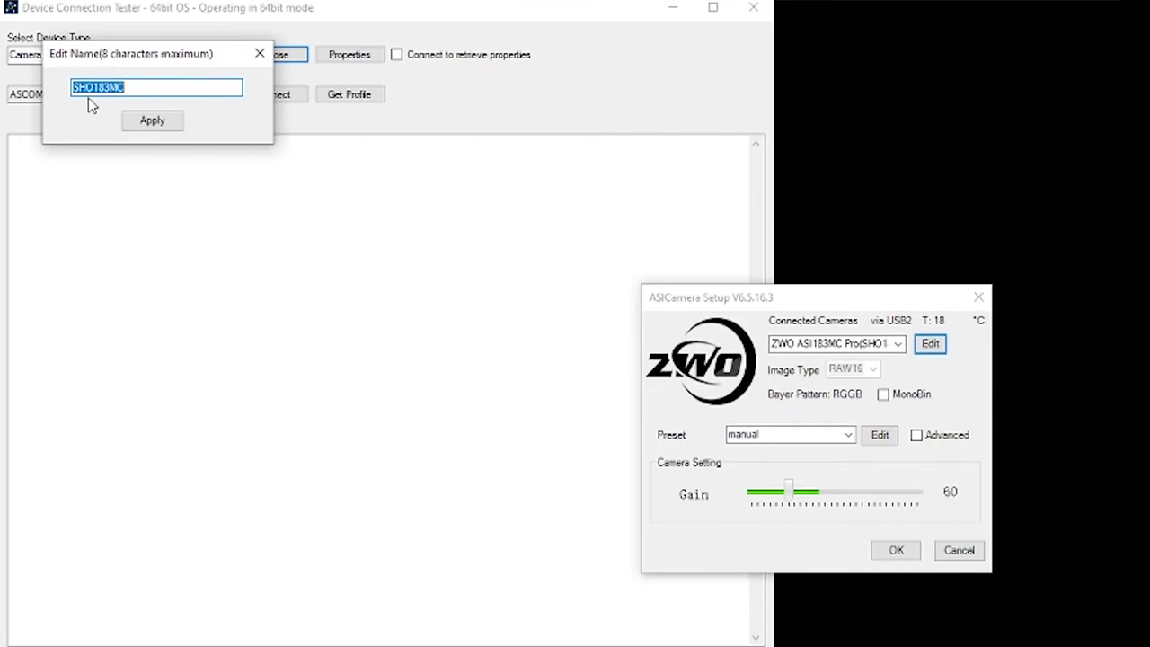
pyautogui.click(260, 53)
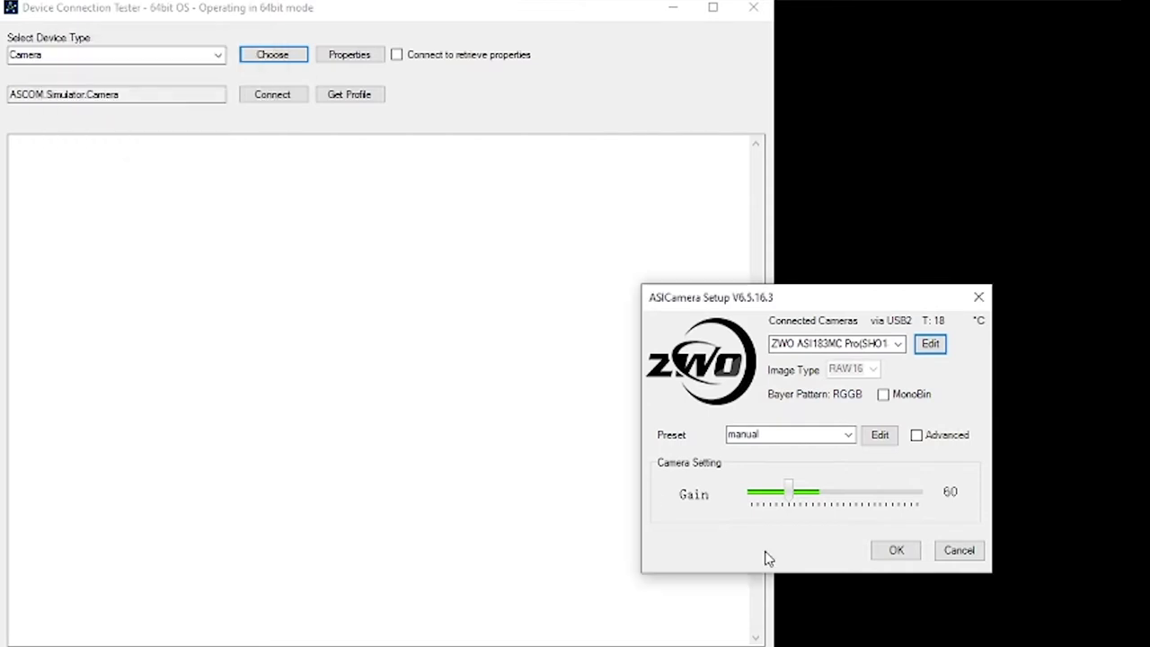
# Cancel the camera setup and chooser, close the tester, and exit ASCOM Diagnostics
pyautogui.click(955, 549)
pyautogui.click(920, 500)
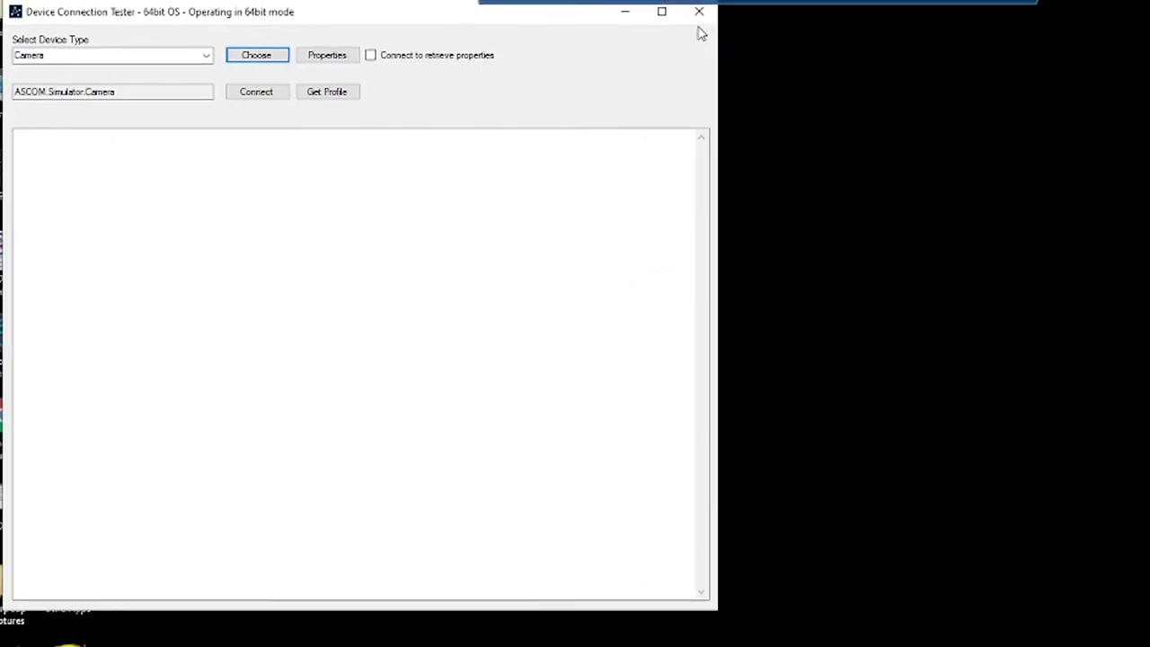
pyautogui.click(699, 11)
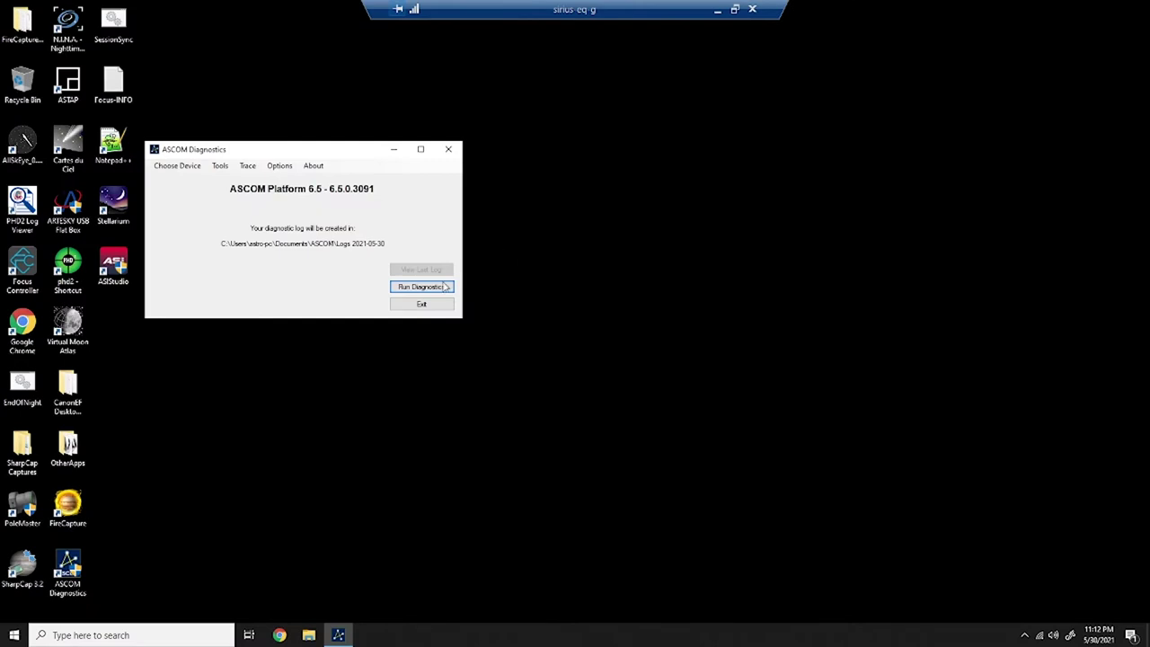
pyautogui.click(422, 304)
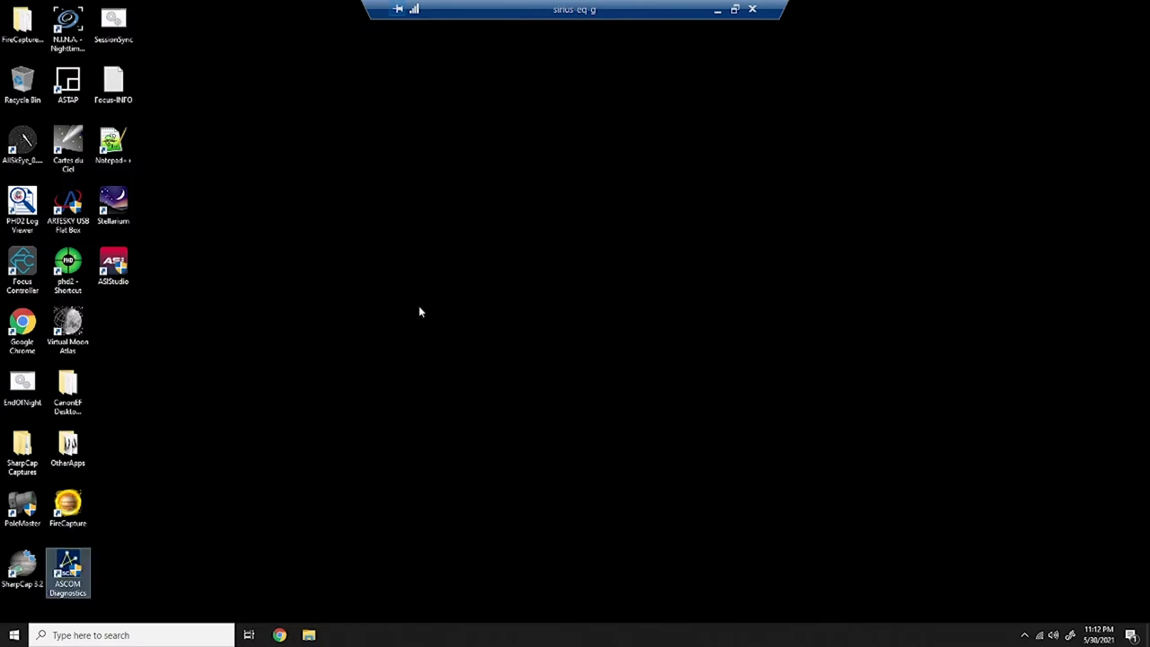
# Start PHD2, connect the ZWO ASI174MM Mini camera and EQMOD mount, and minimize the EQMOD window
pyautogui.doubleClick(70, 268)
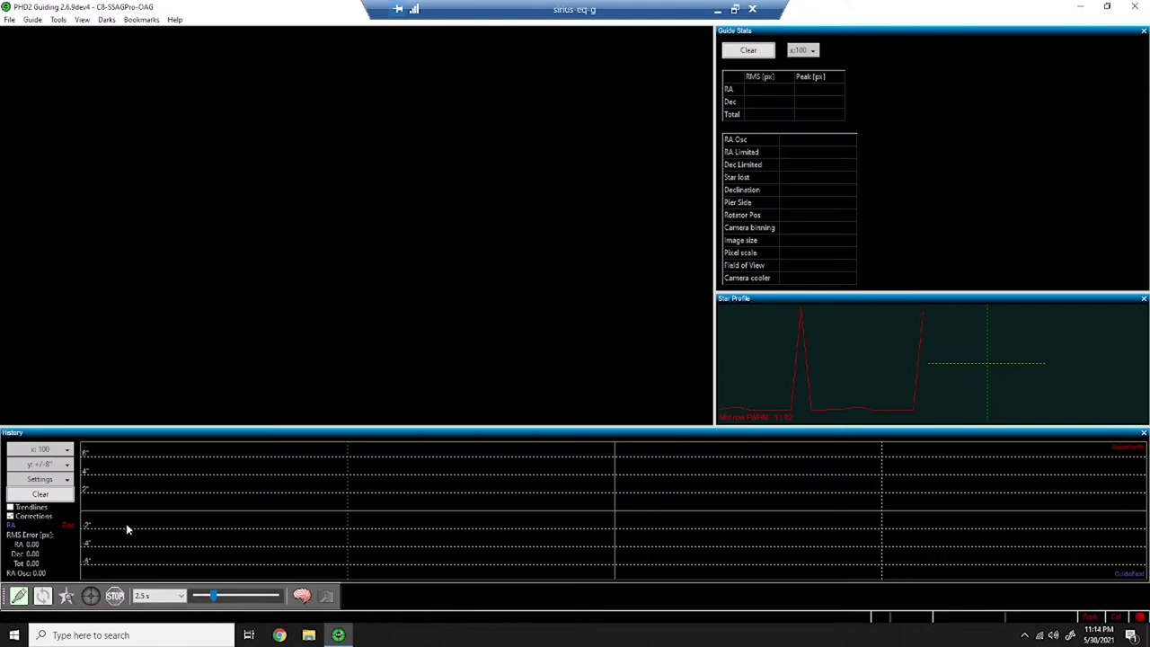
pyautogui.click(19, 598)
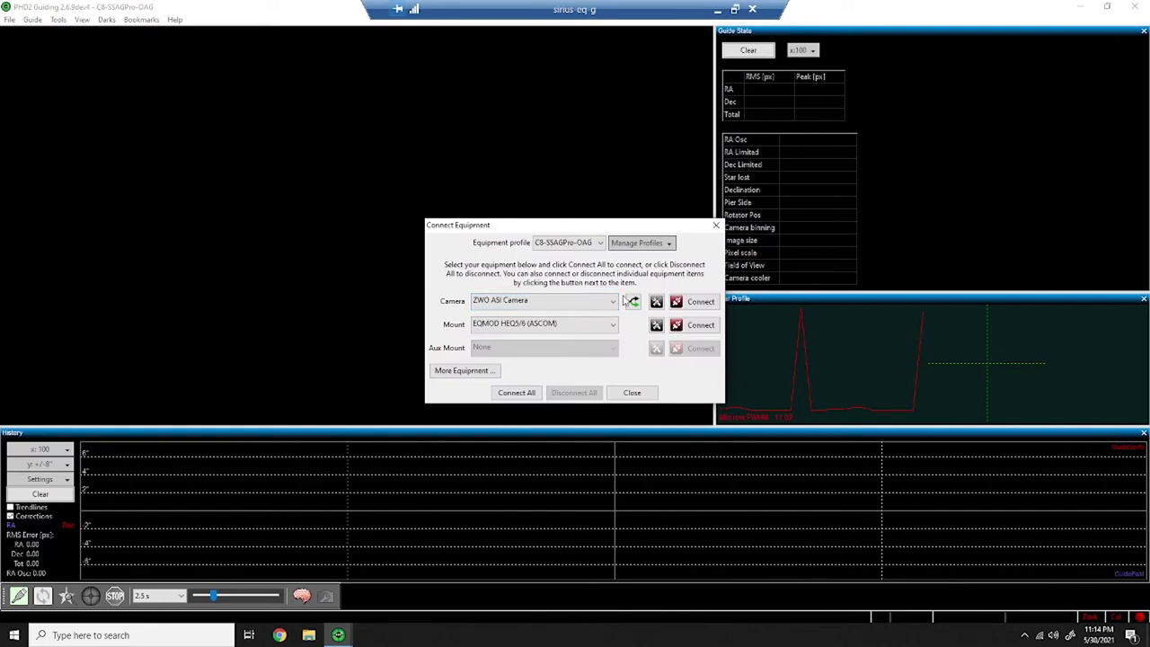
pyautogui.click(633, 303)
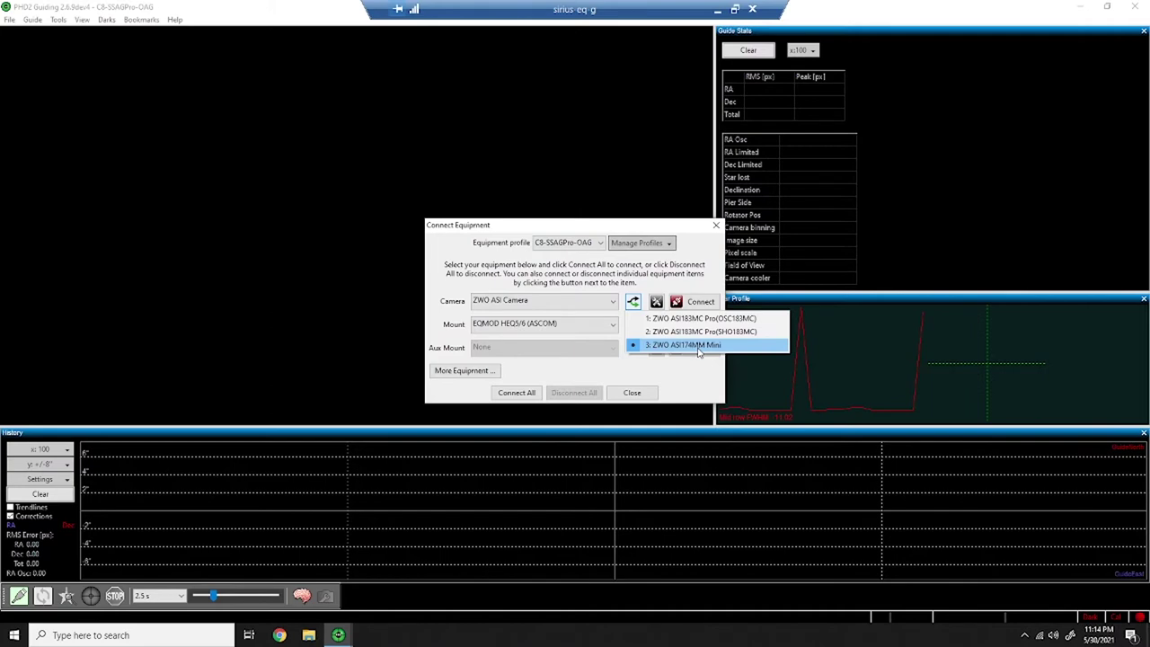
pyautogui.click(699, 347)
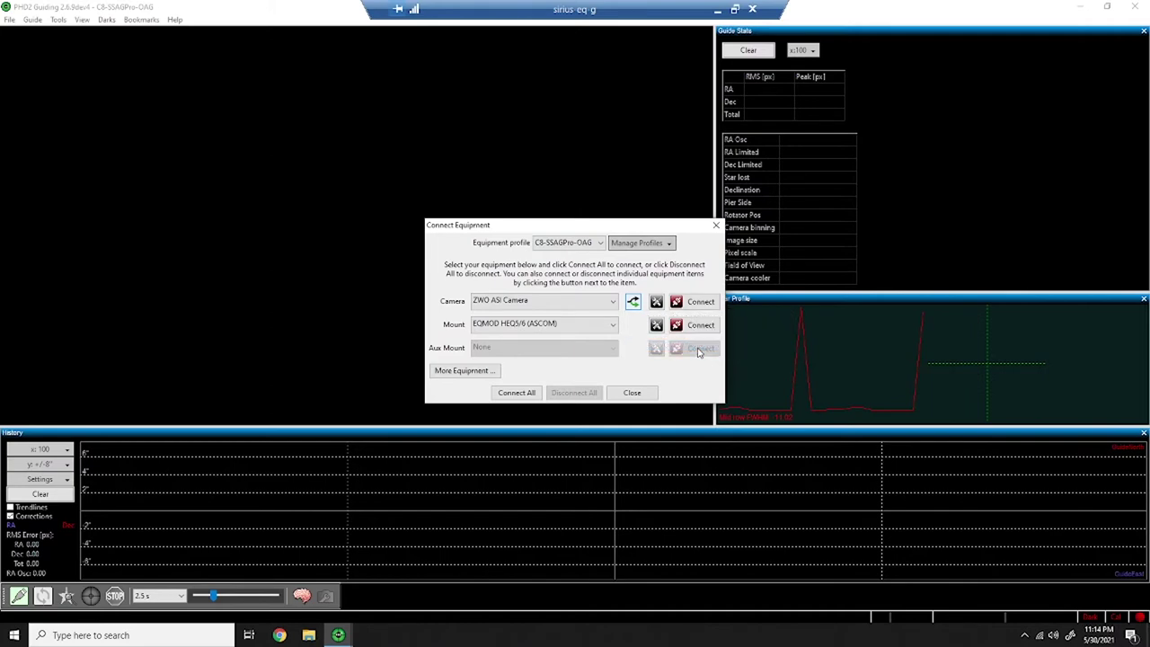
pyautogui.click(527, 396)
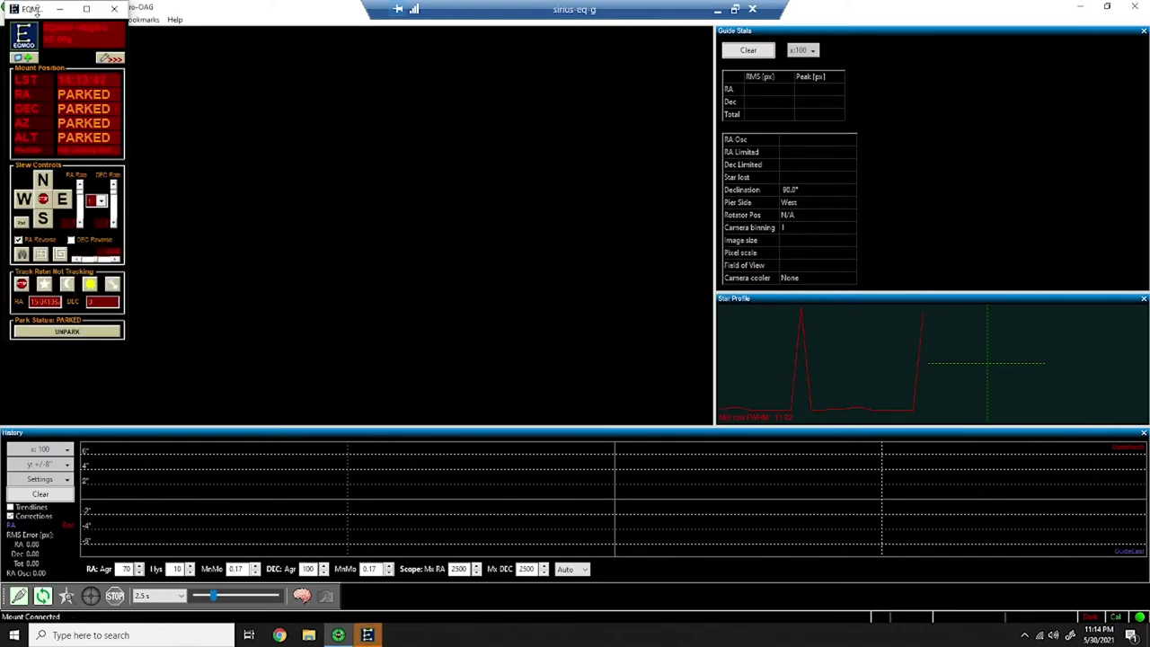
pyautogui.moveTo(51, 25); pyautogui.dragTo(788, 89)
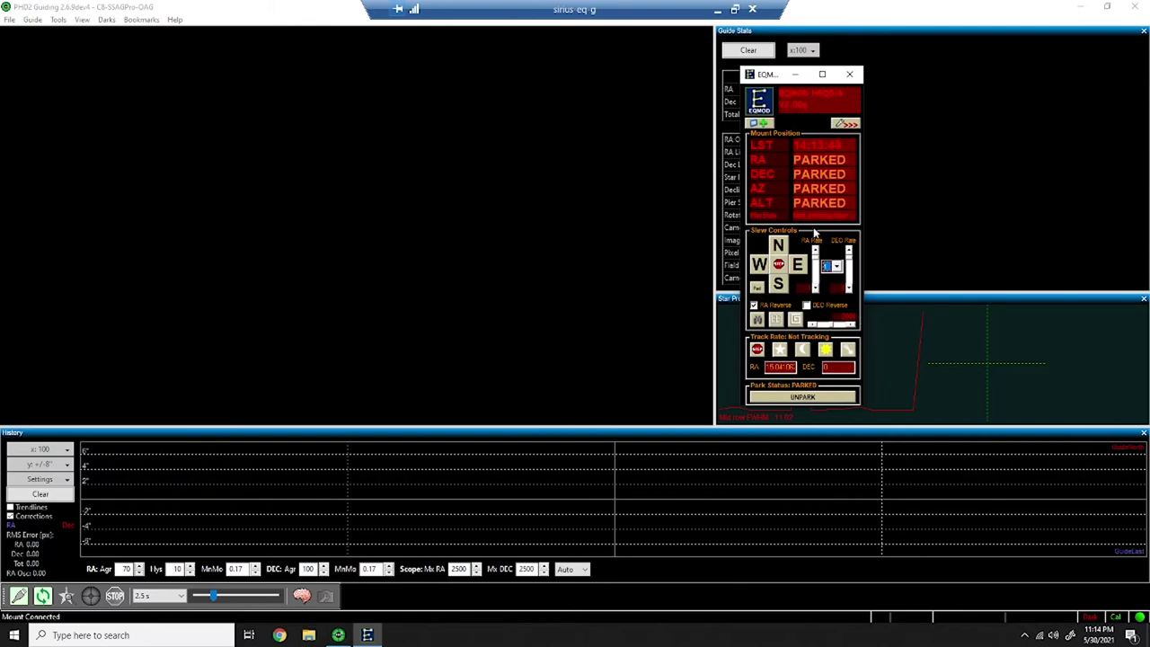
pyautogui.click(795, 75)
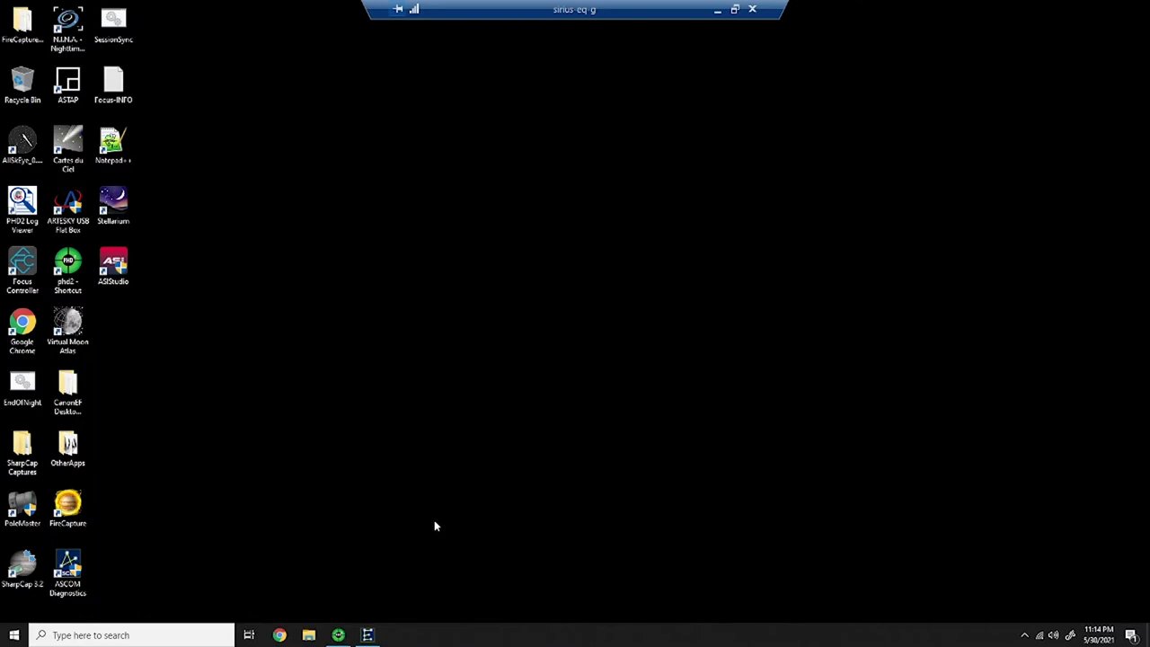
# Launch N.I.N.A. and review the Equipment, Imaging and General option tabs of the ASI183MC-PRO-2-HA profile
pyautogui.doubleClick(66, 32)
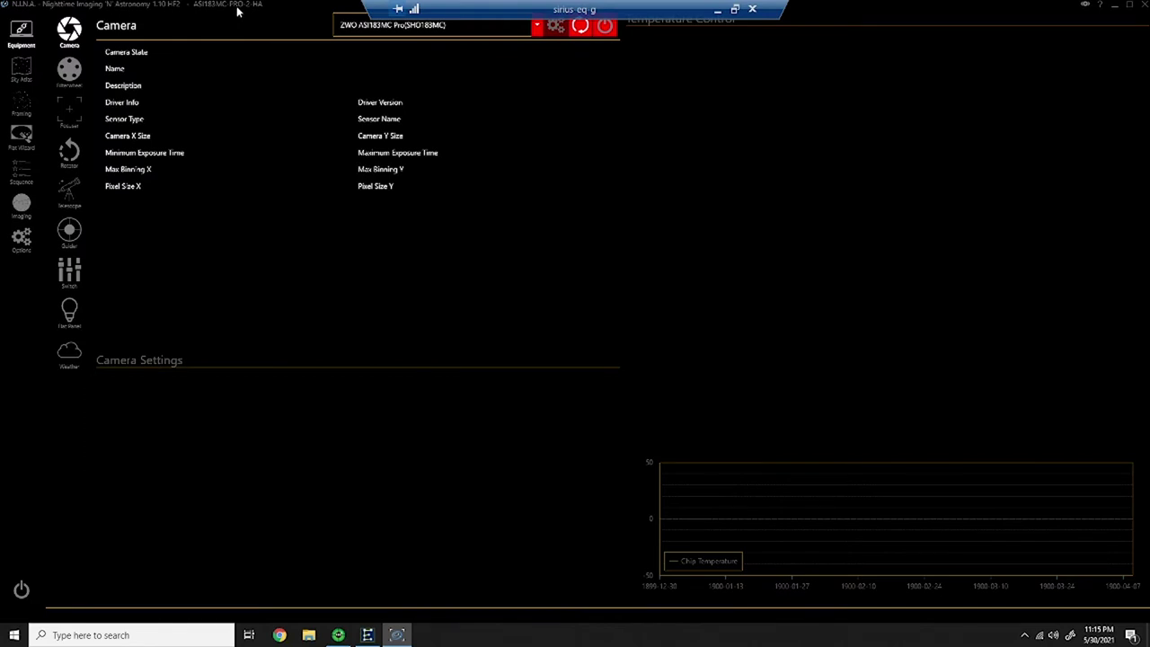
pyautogui.click(21, 238)
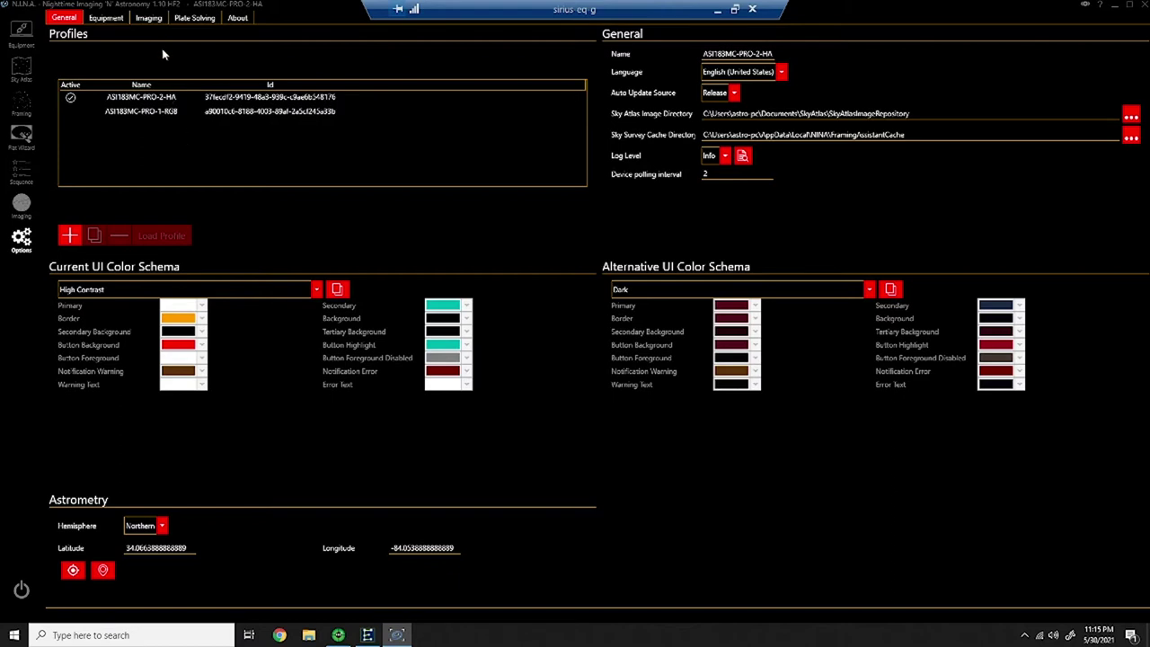
pyautogui.click(110, 19)
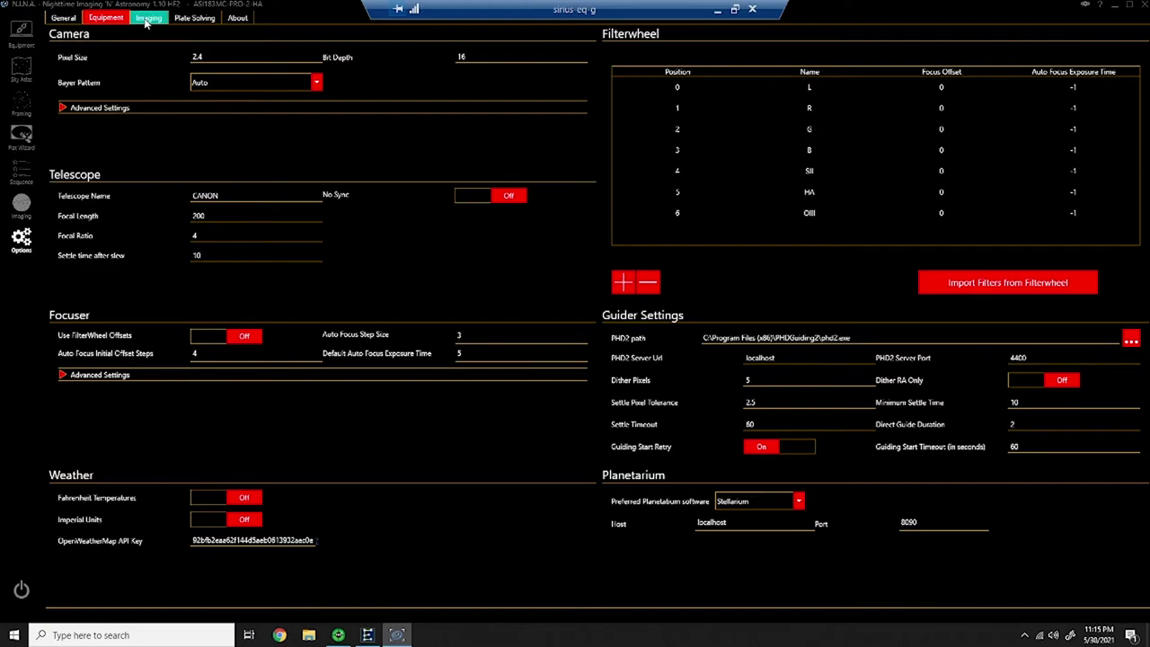
pyautogui.click(149, 18)
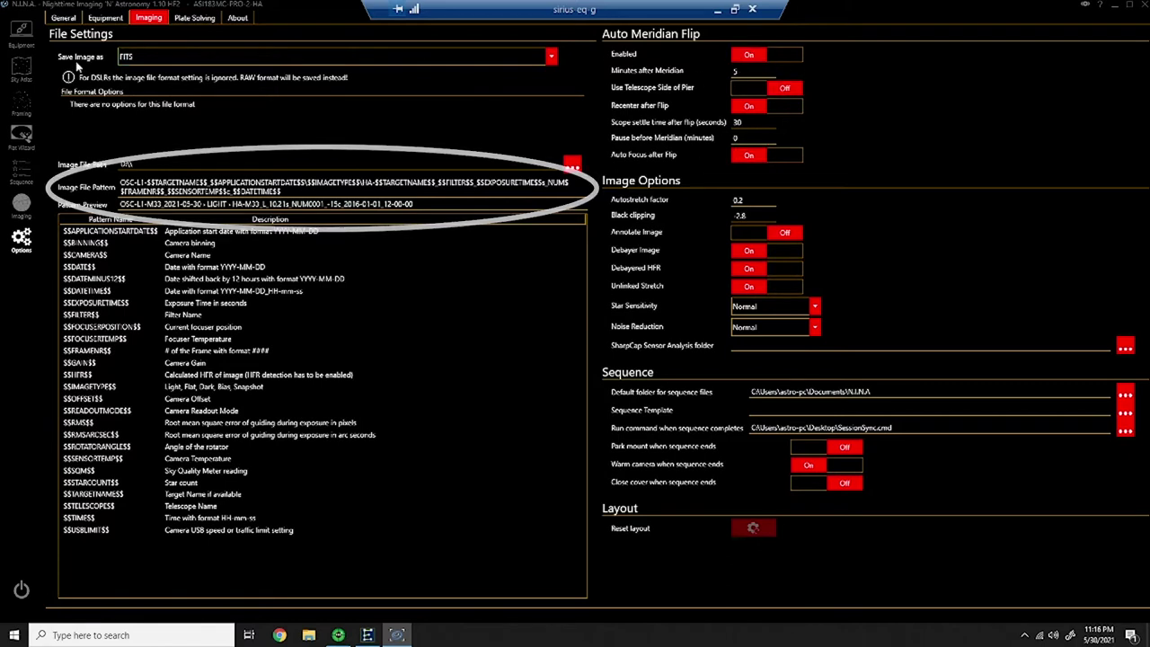
pyautogui.click(69, 19)
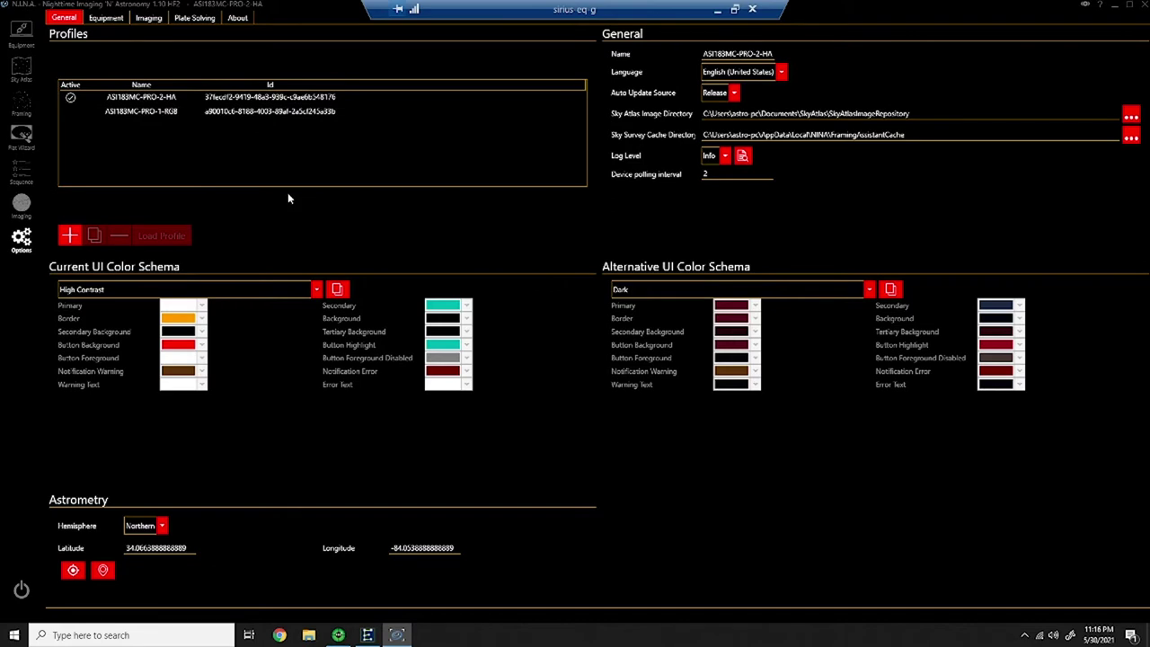
pyautogui.click(21, 34)
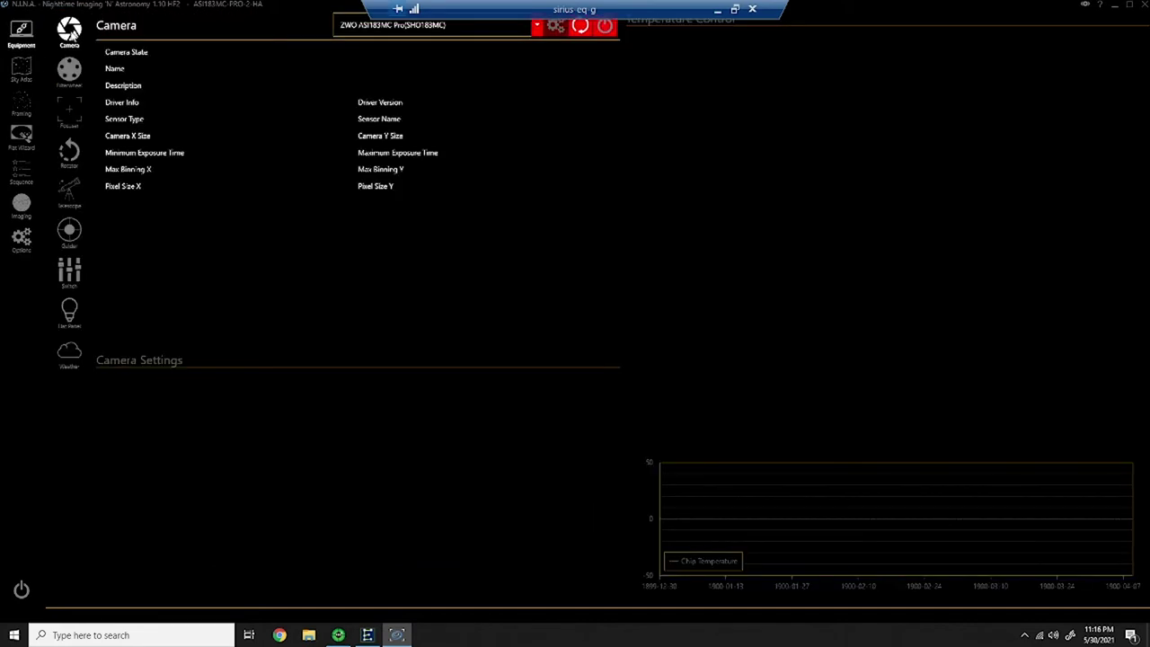
# Connect the ZWO ASI183MC Pro (SHO183MC) camera and start cooling it toward -15 °C
pyautogui.click(537, 26)
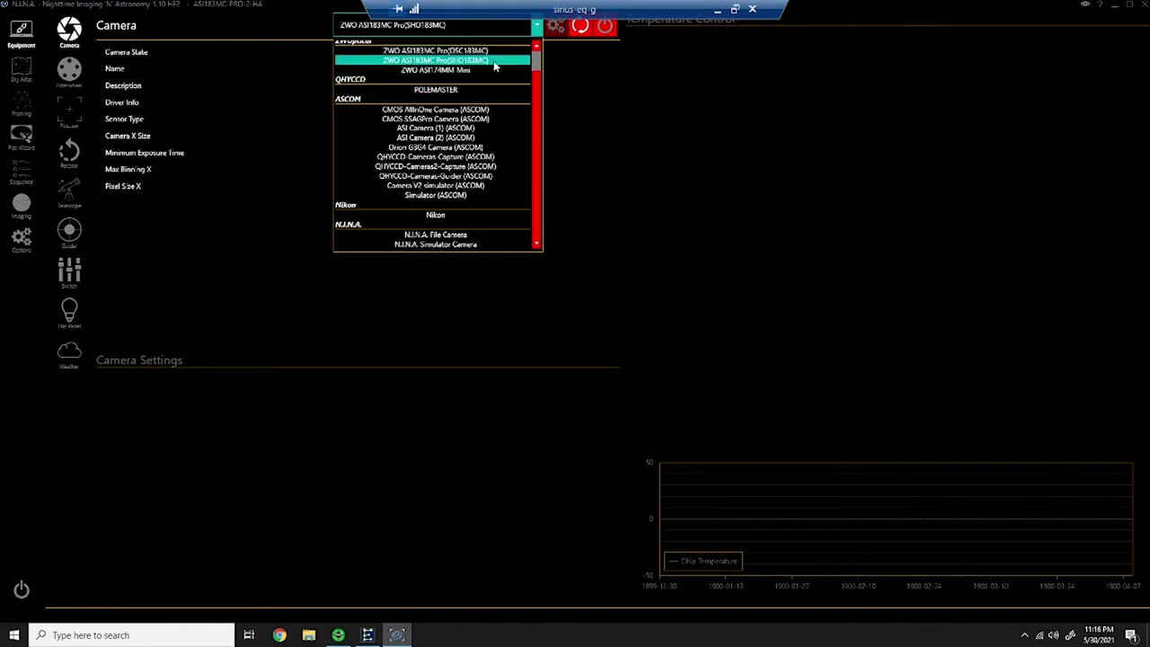
pyautogui.click(494, 60)
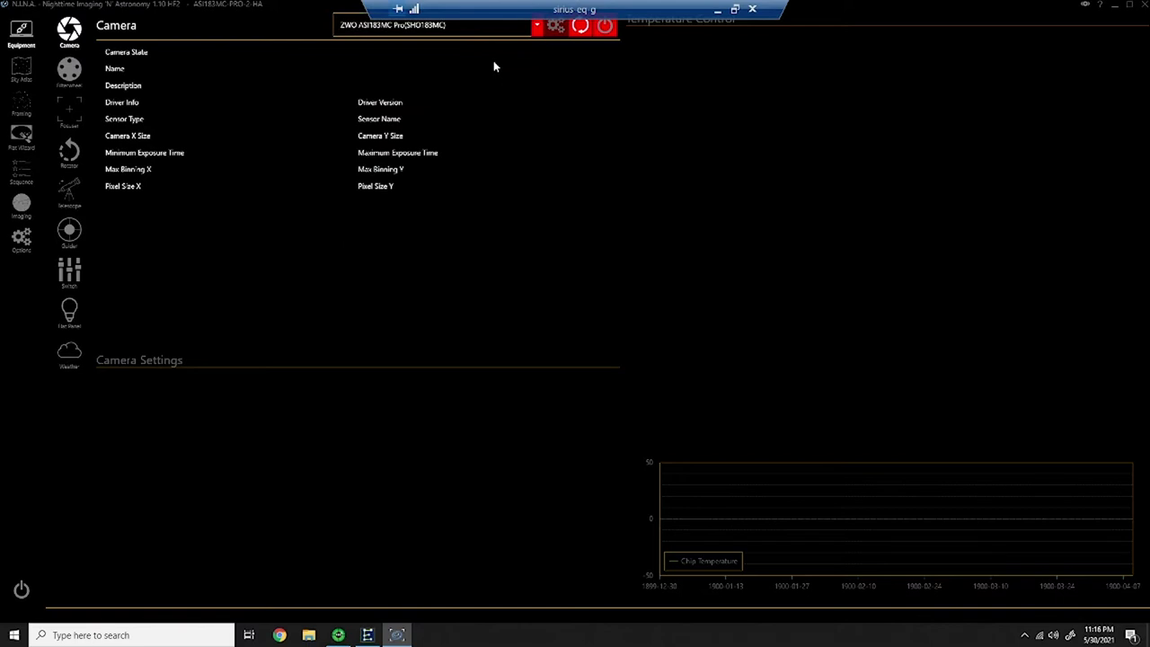
pyautogui.click(606, 29)
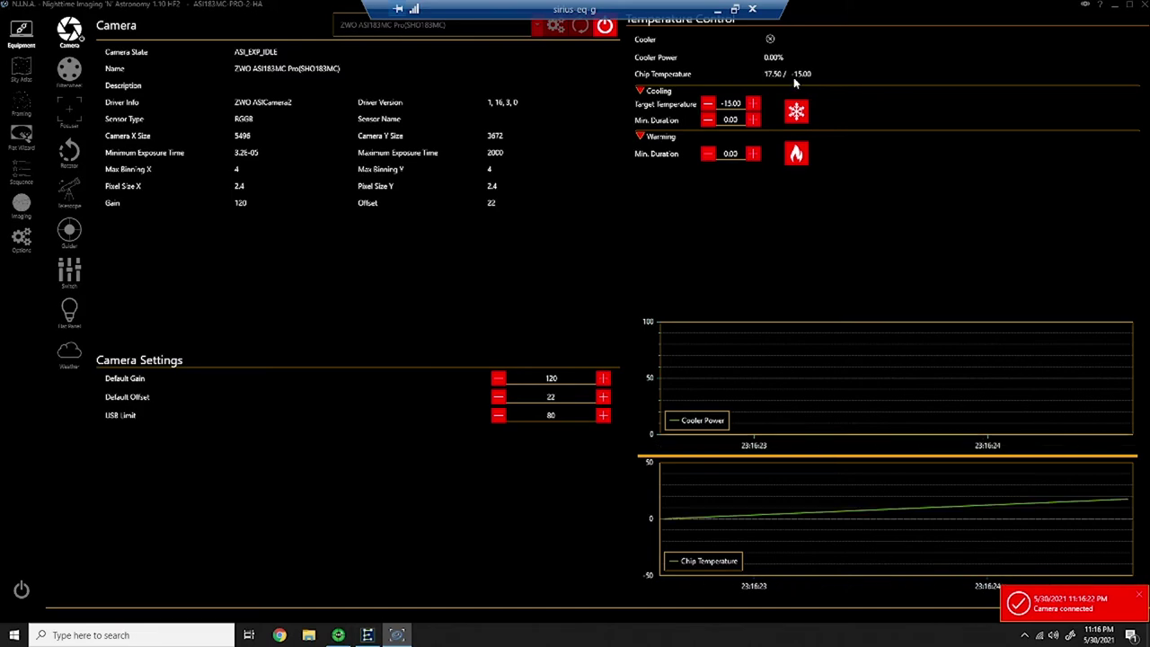
pyautogui.click(797, 113)
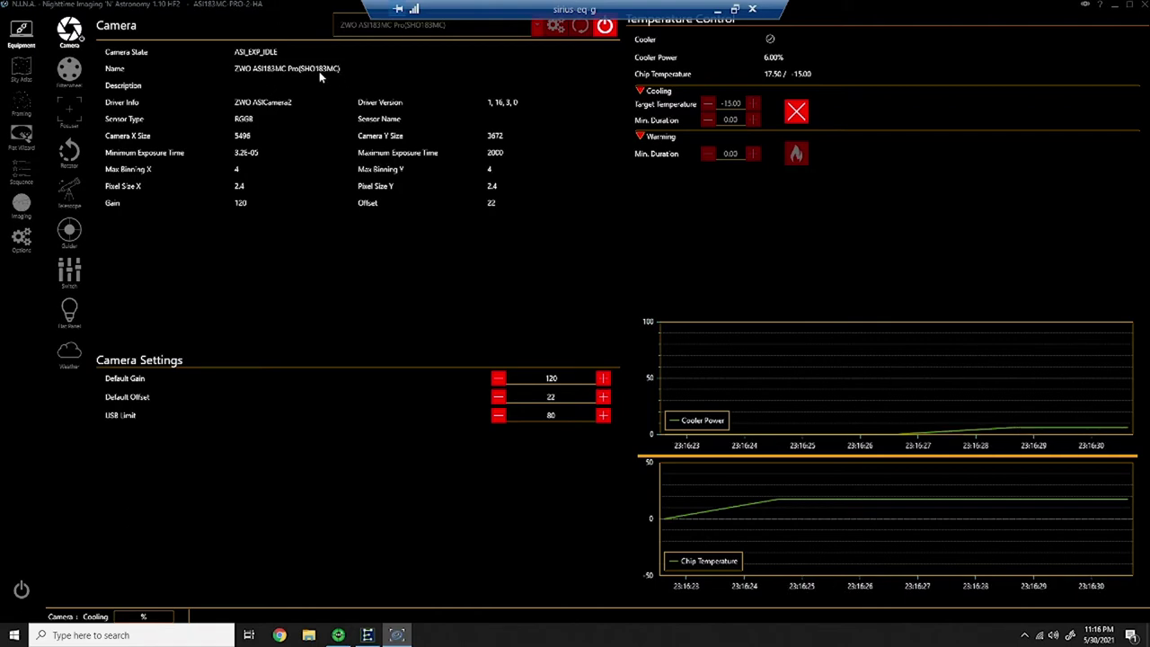
# Set the ASCOM Lens Driver (Focuser 2) aperture to f/4.0 in its setup dialog
pyautogui.click(65, 72)
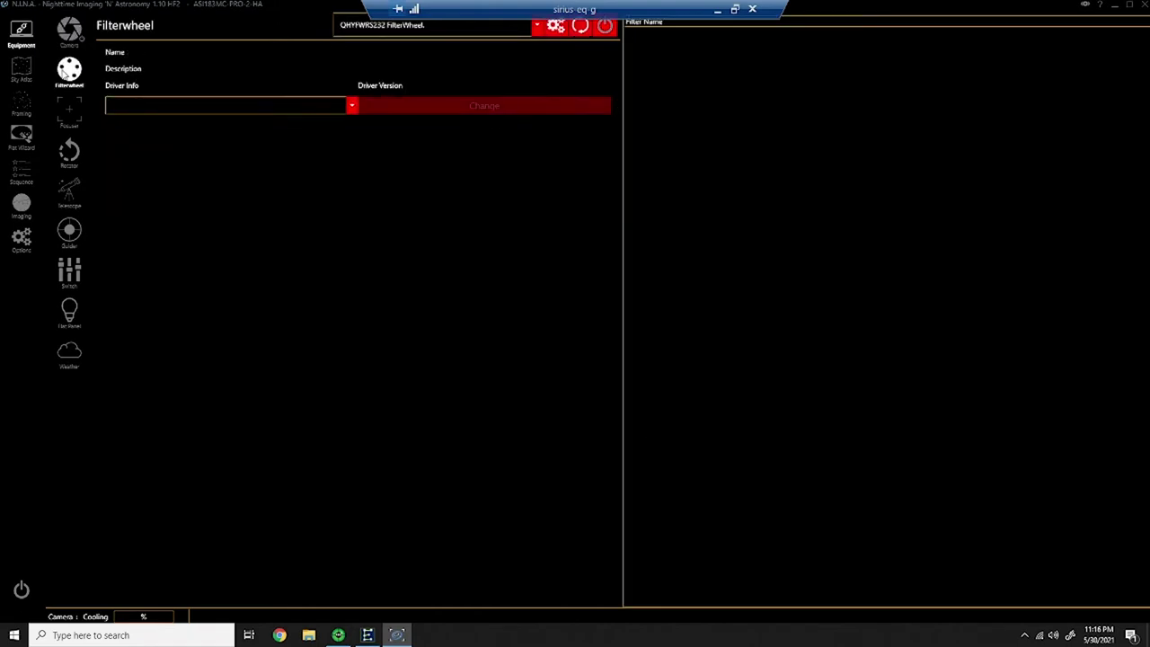
pyautogui.click(76, 113)
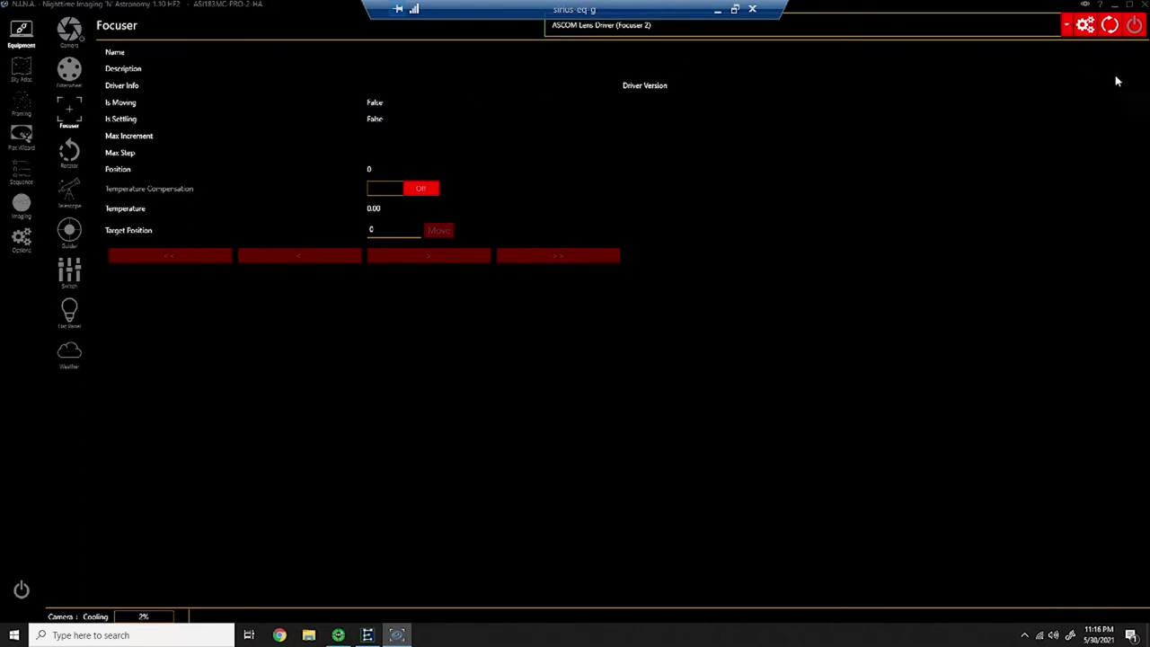
pyautogui.click(1086, 25)
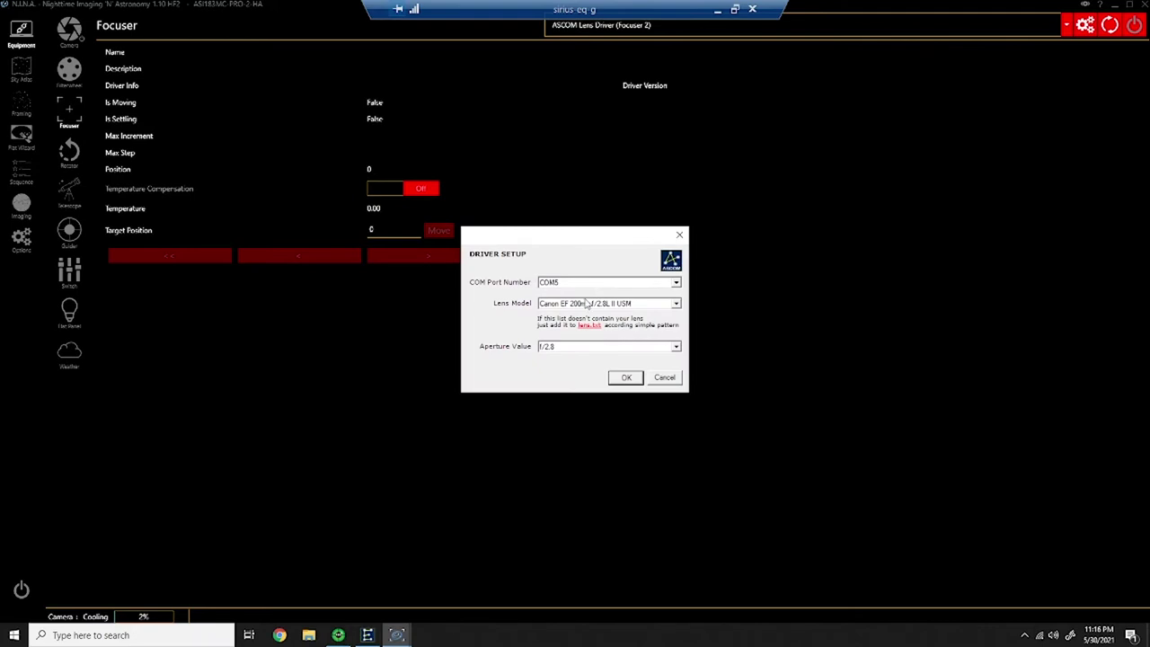
pyautogui.click(677, 347)
pyautogui.click(558, 381)
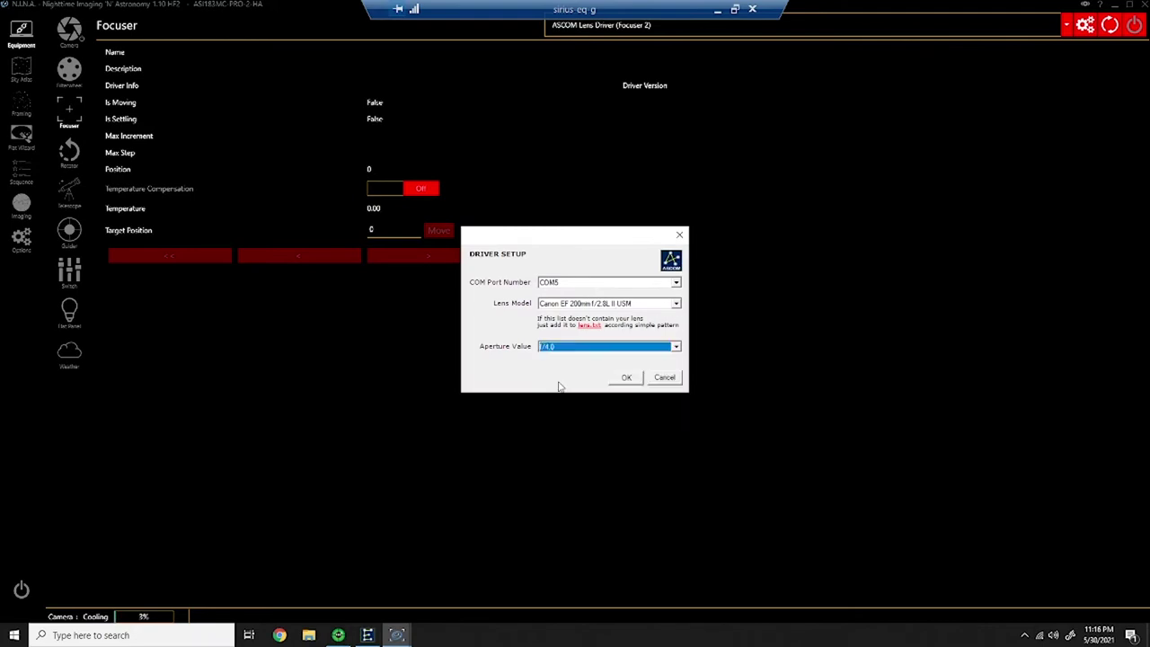
pyautogui.click(627, 377)
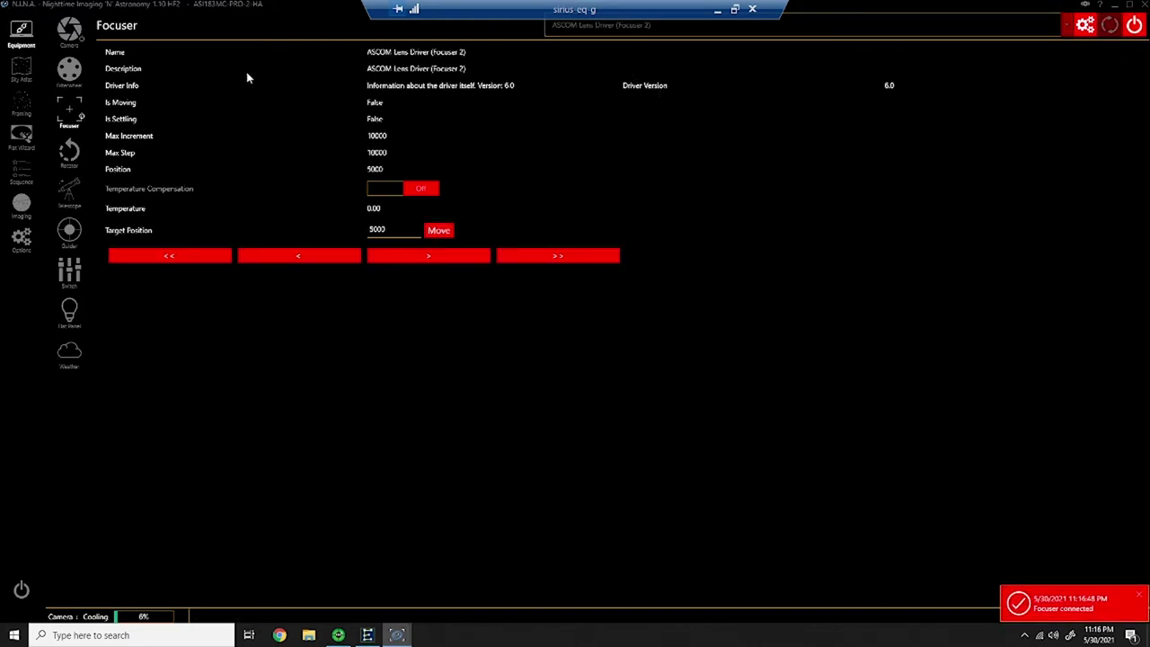
# Connect the EQMOD HEQ5/6 mount and unpark it
pyautogui.click(70, 191)
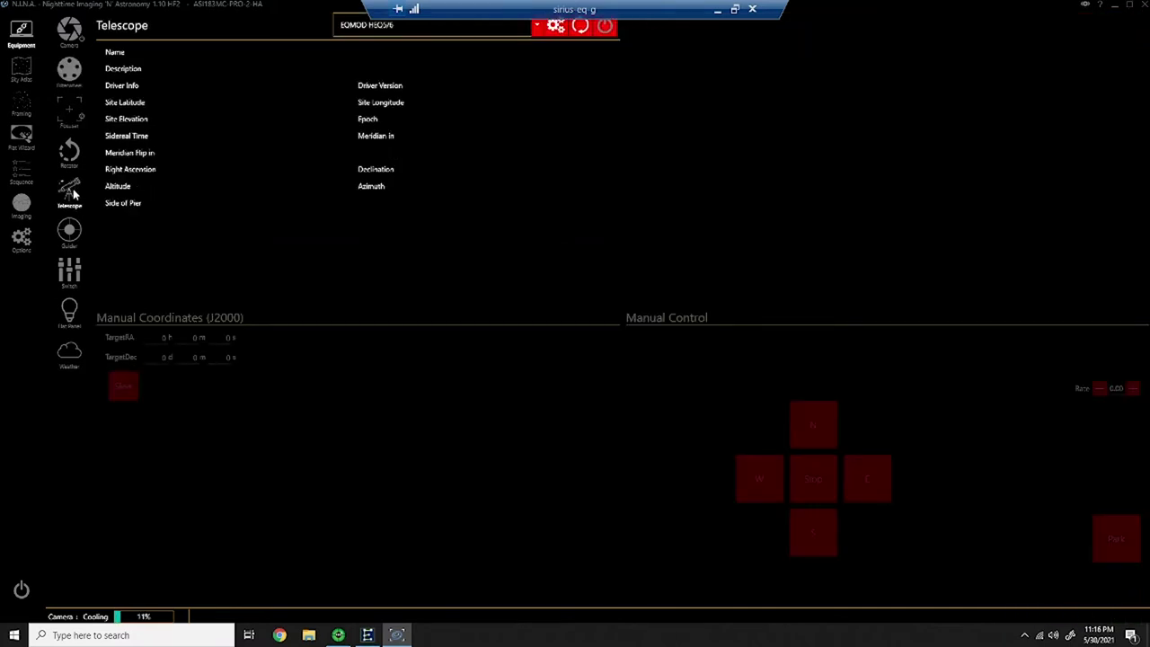
pyautogui.click(605, 25)
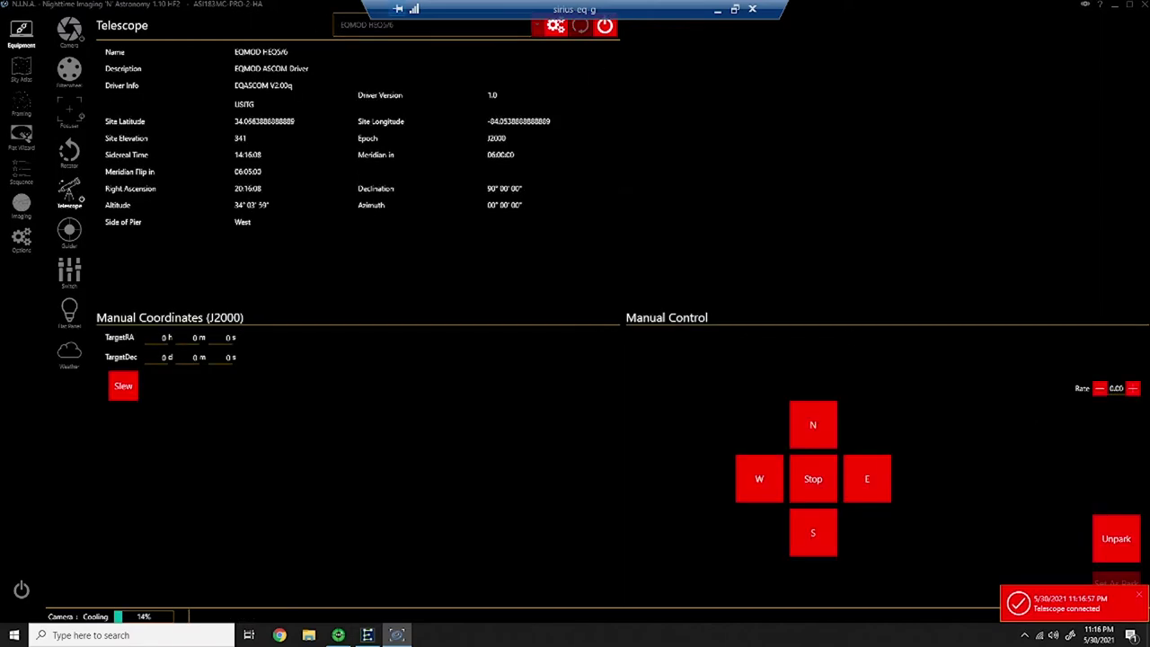
pyautogui.click(1119, 542)
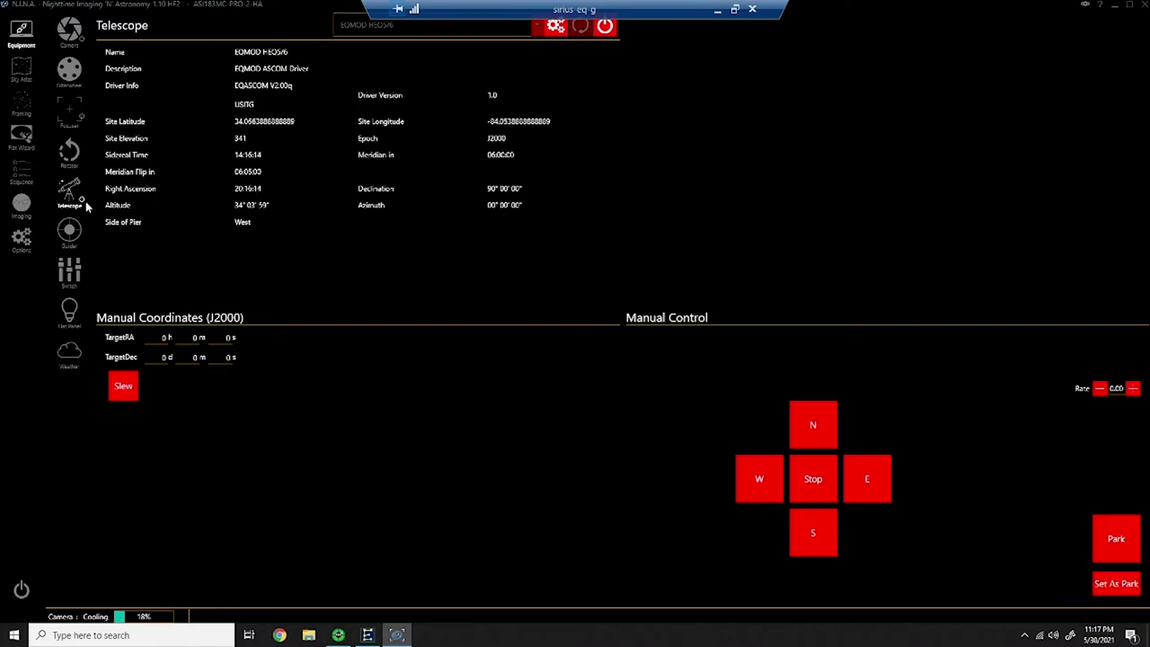
# Keep Synchronized PHD2 (Experimental) selected as the guider
pyautogui.click(69, 232)
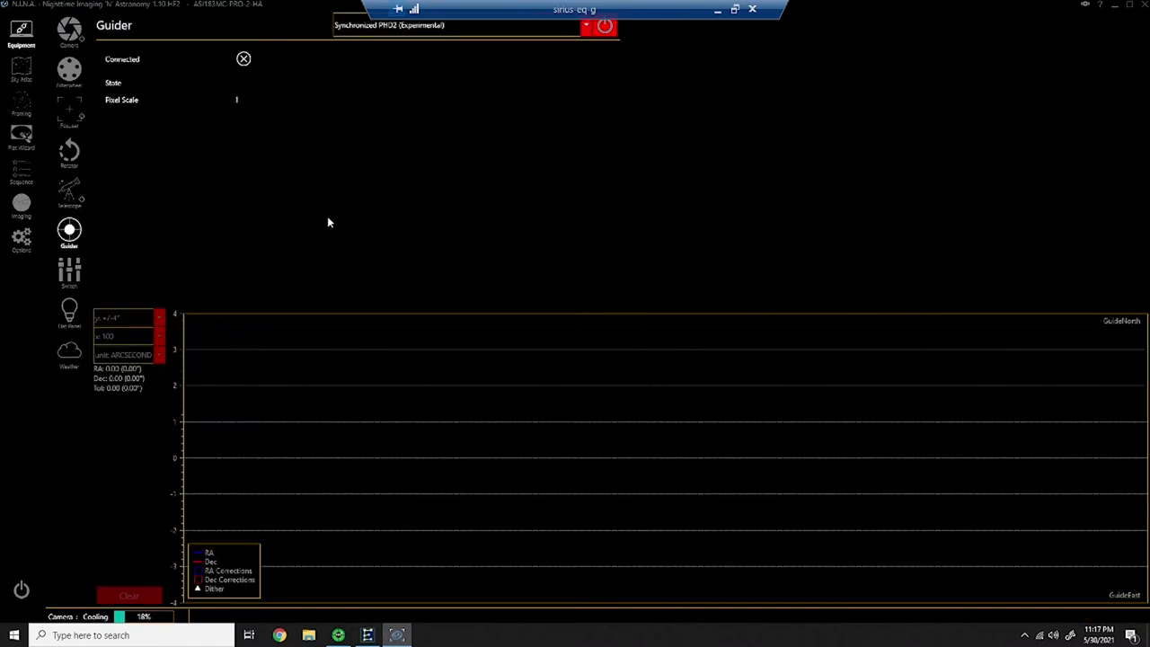
pyautogui.click(585, 28)
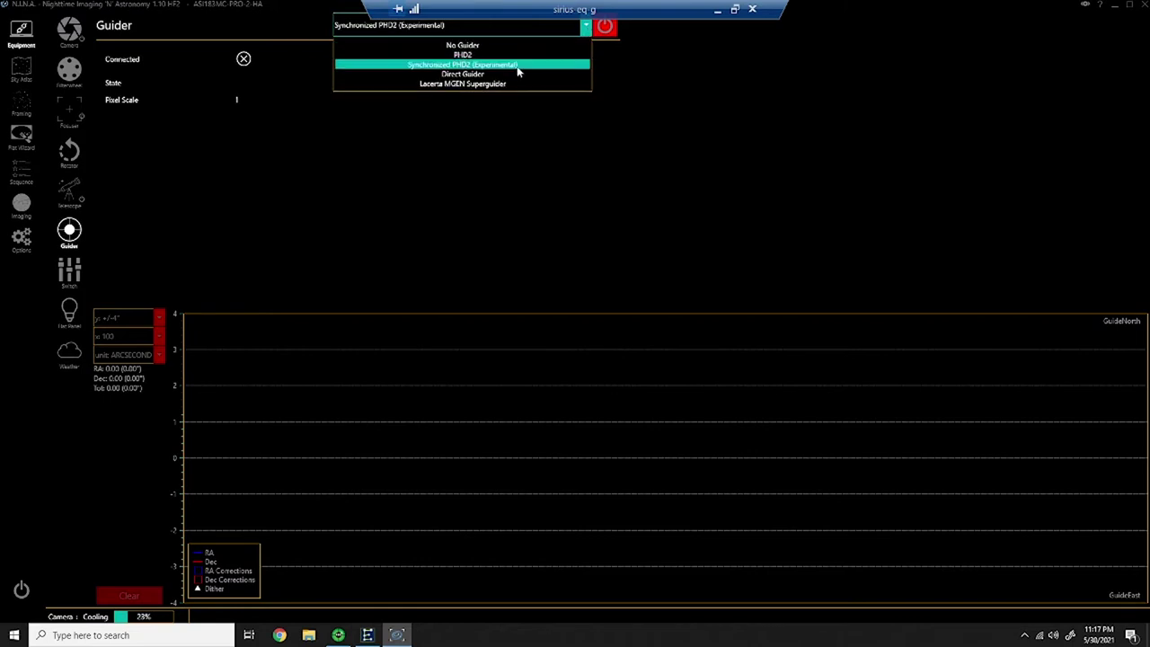
pyautogui.click(671, 105)
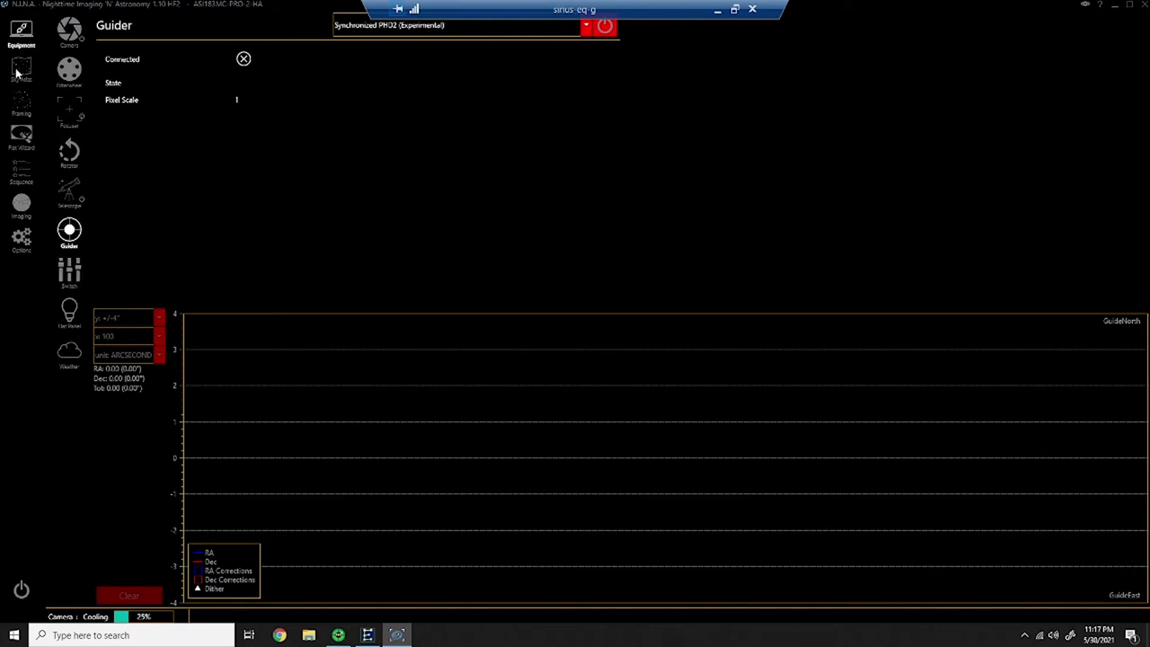
# Take a single 5-second test exposure from the Imaging workspace, detecting 105 stars
pyautogui.click(22, 203)
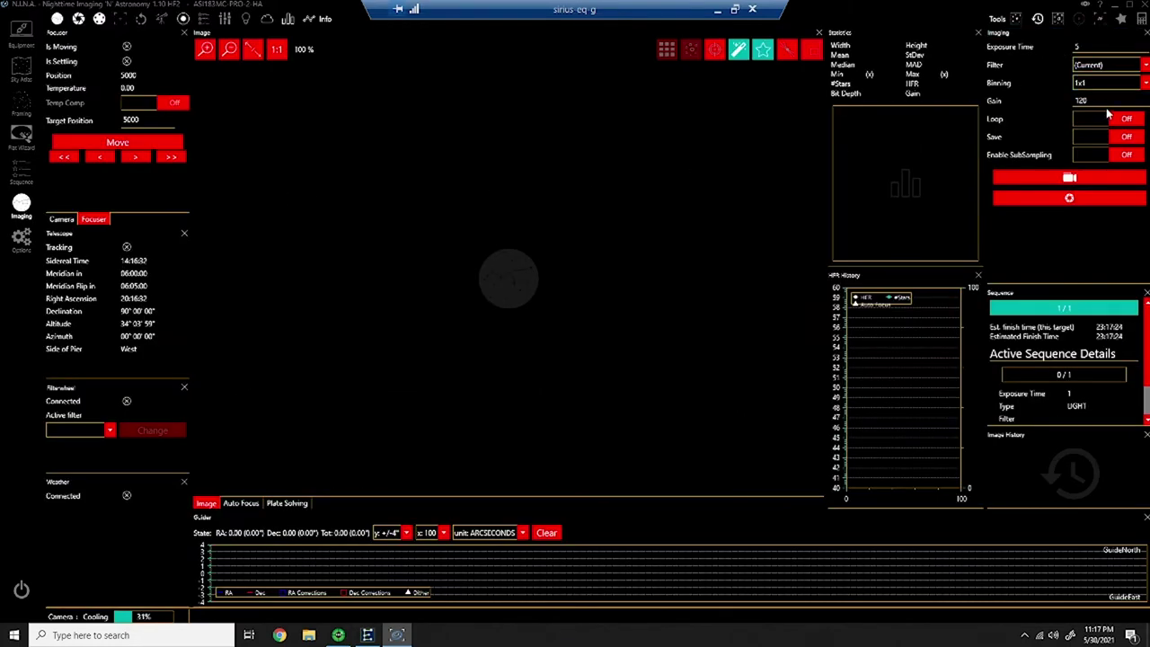
pyautogui.click(1069, 178)
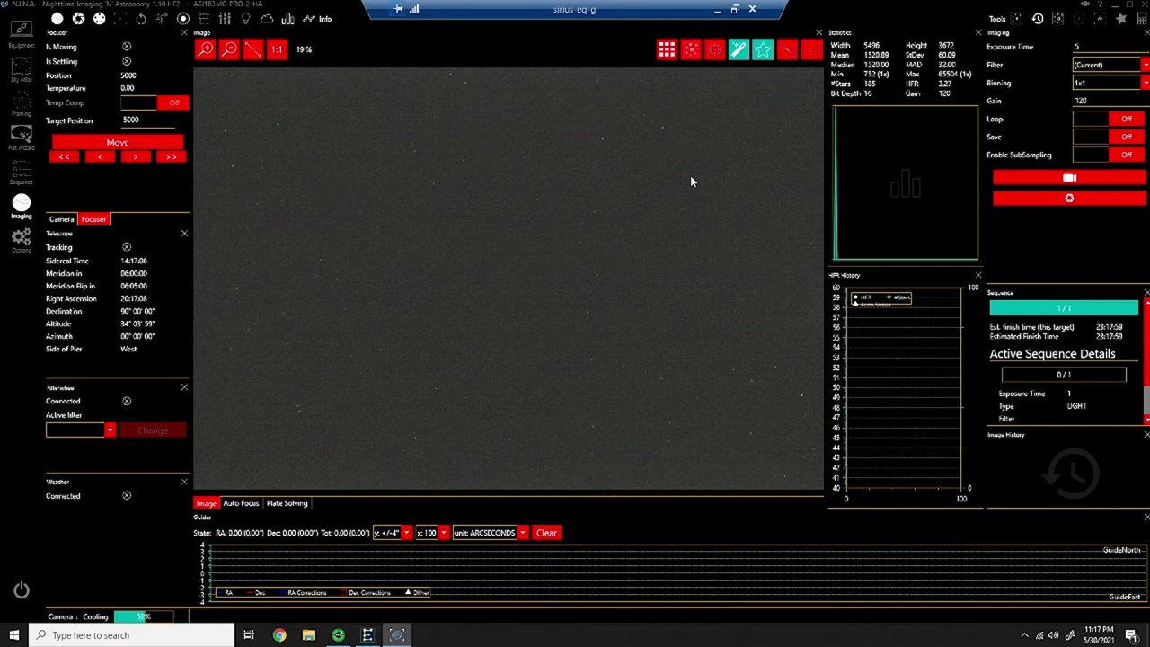
# Pick Arcturus from the manual focus targets, slew to it, then close the panel
pyautogui.click(1122, 24)
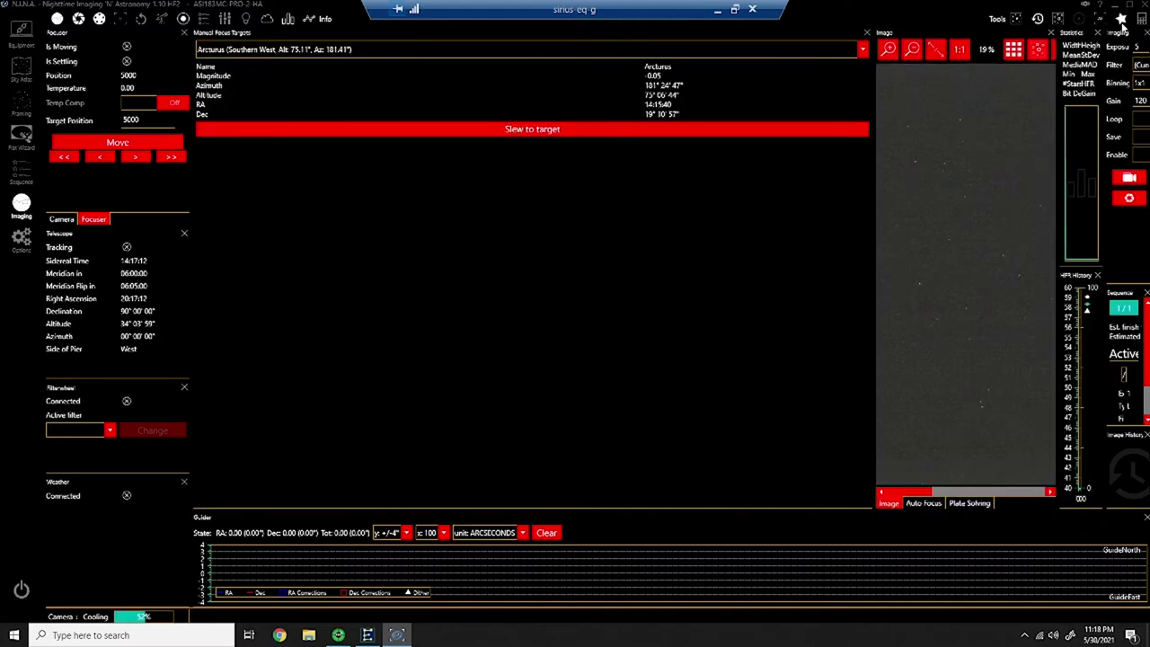
pyautogui.click(333, 53)
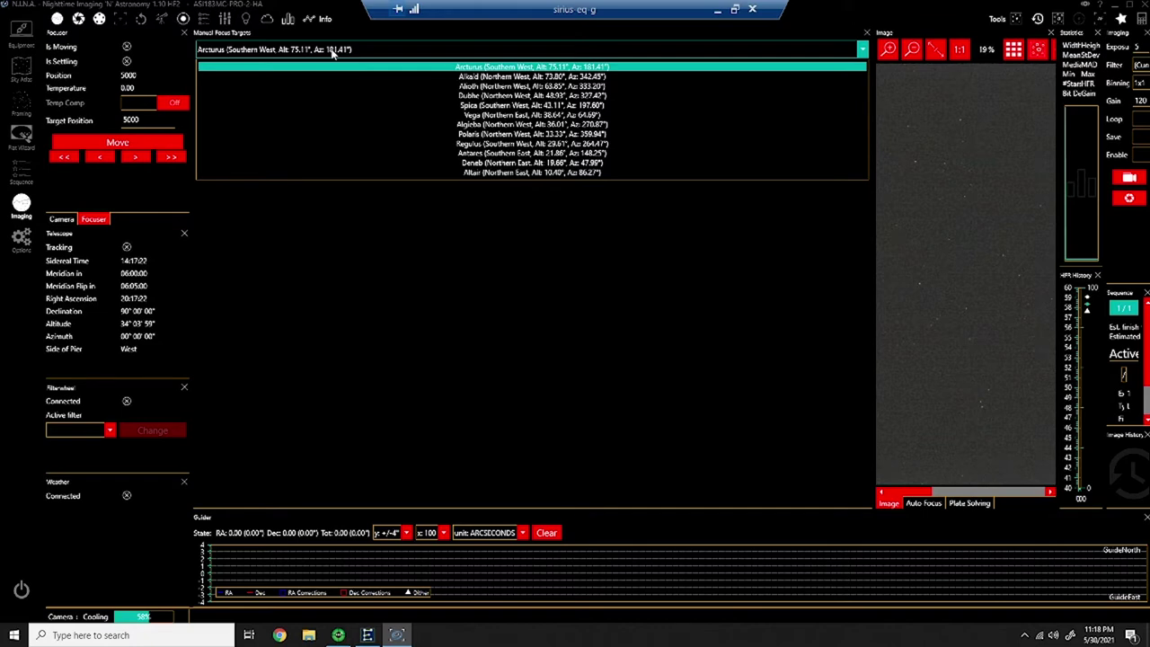
pyautogui.click(515, 68)
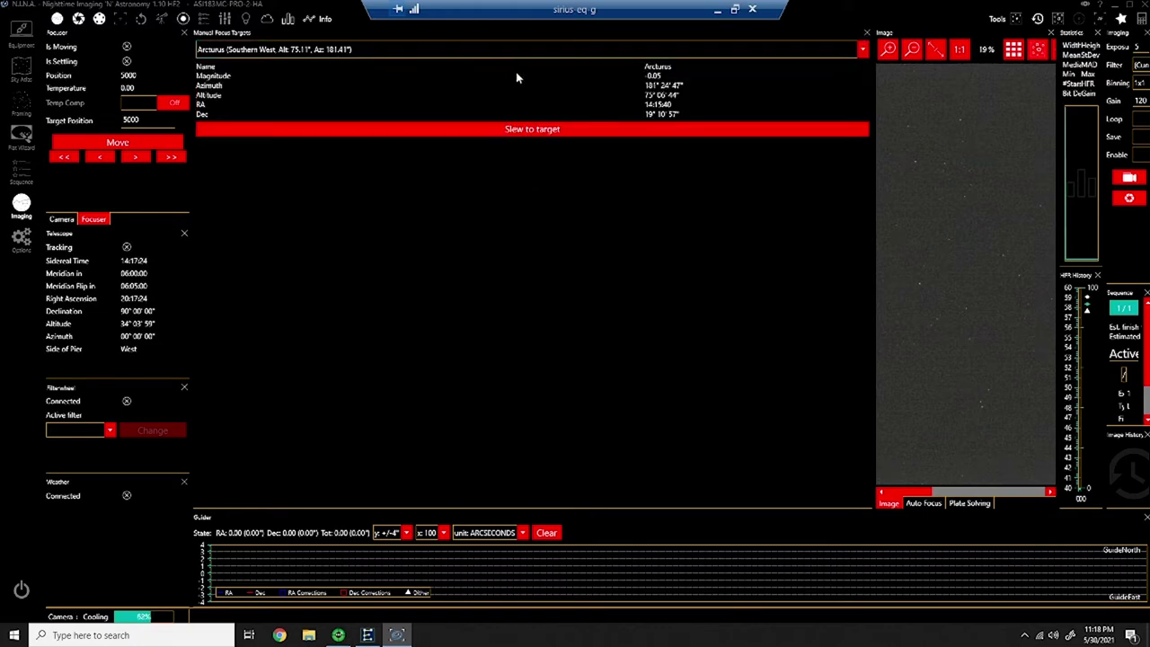
pyautogui.click(518, 134)
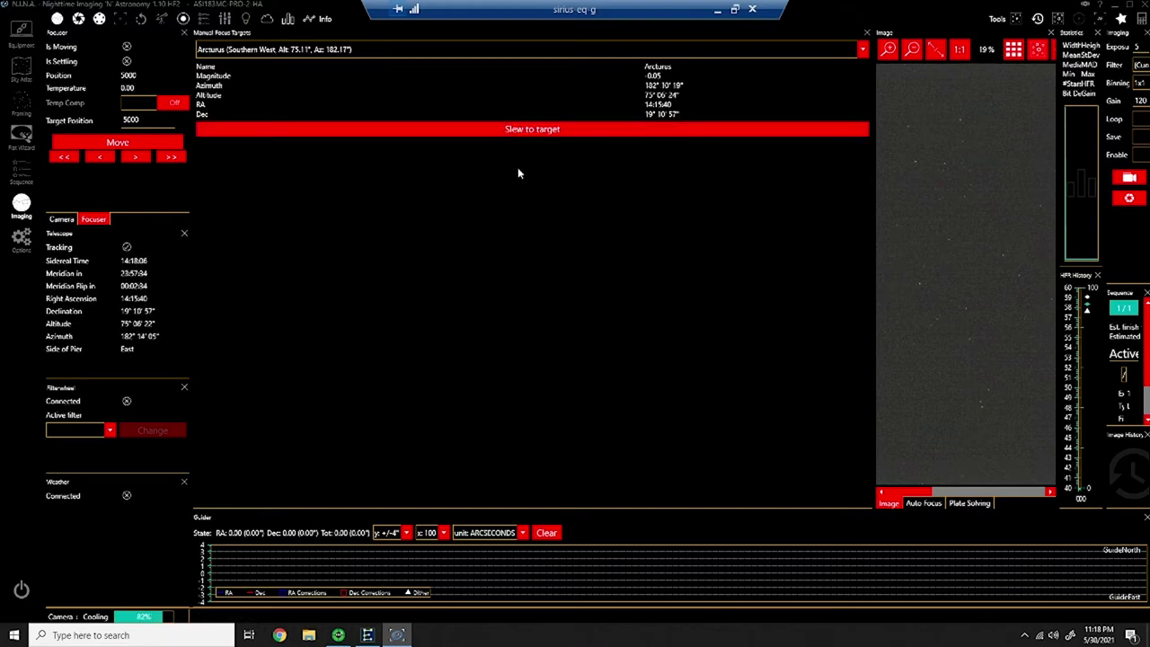
pyautogui.click(867, 35)
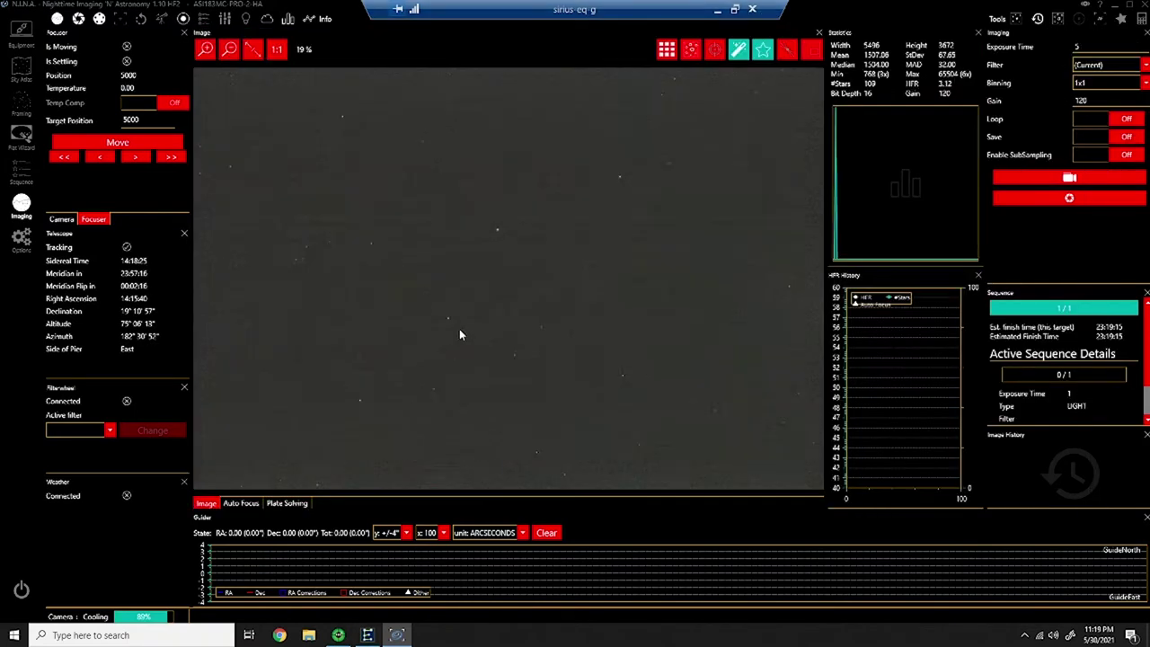
# Plate-solve and recentre on Arcturus, then start looping 5-second exposures
pyautogui.click(293, 504)
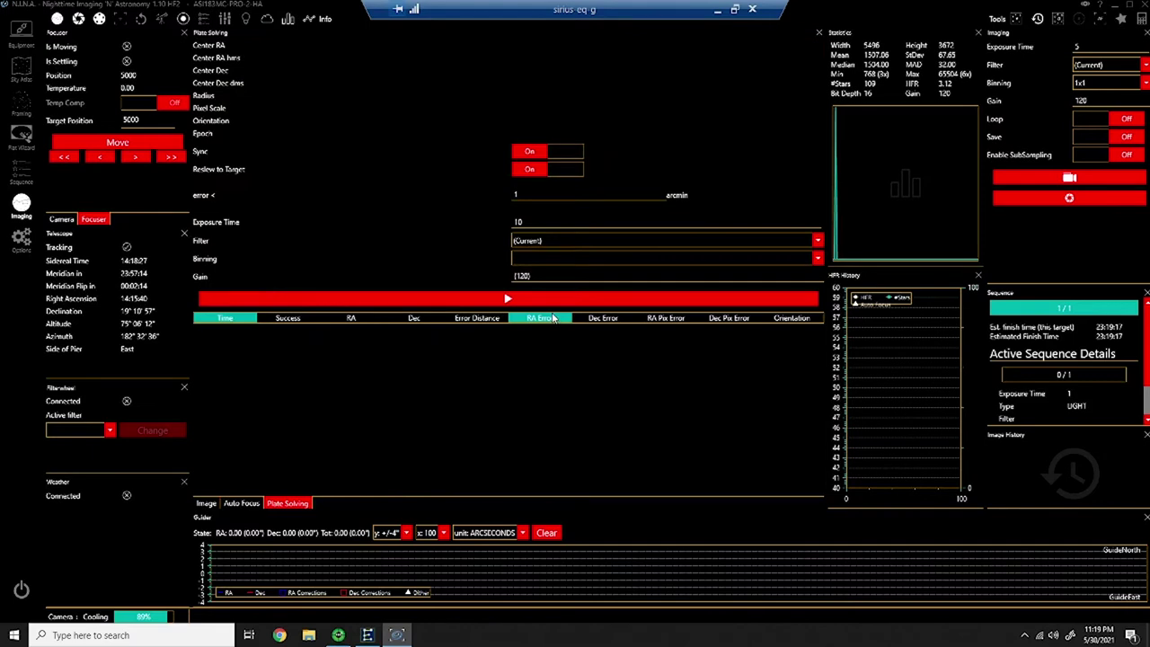
pyautogui.click(509, 300)
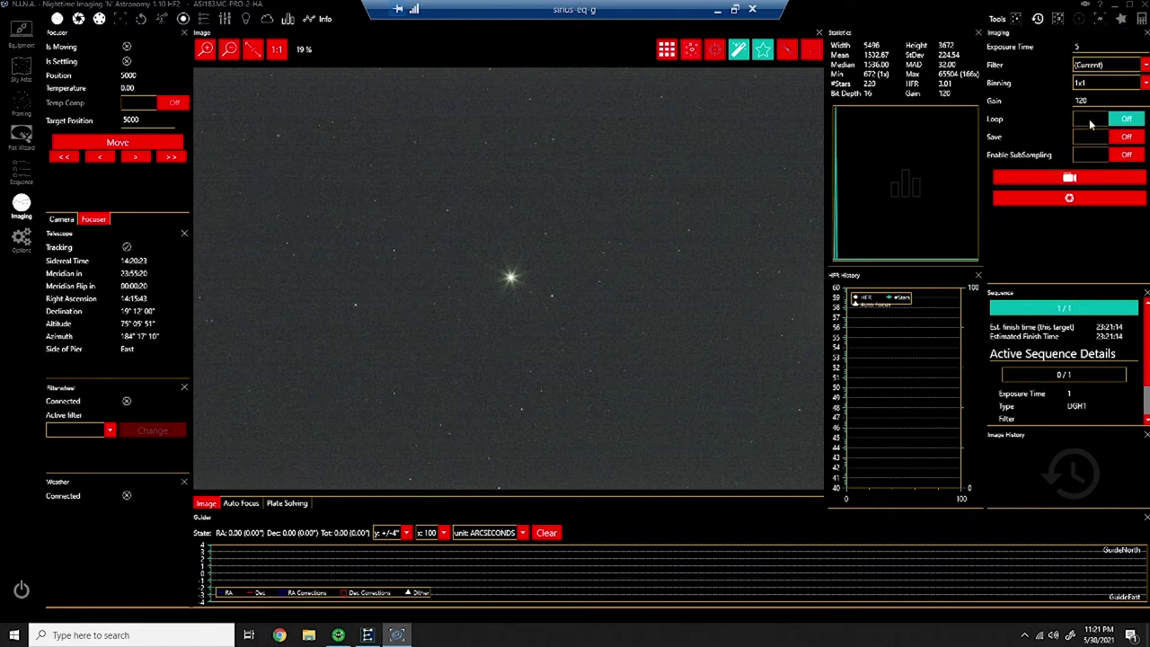
pyautogui.click(1091, 122)
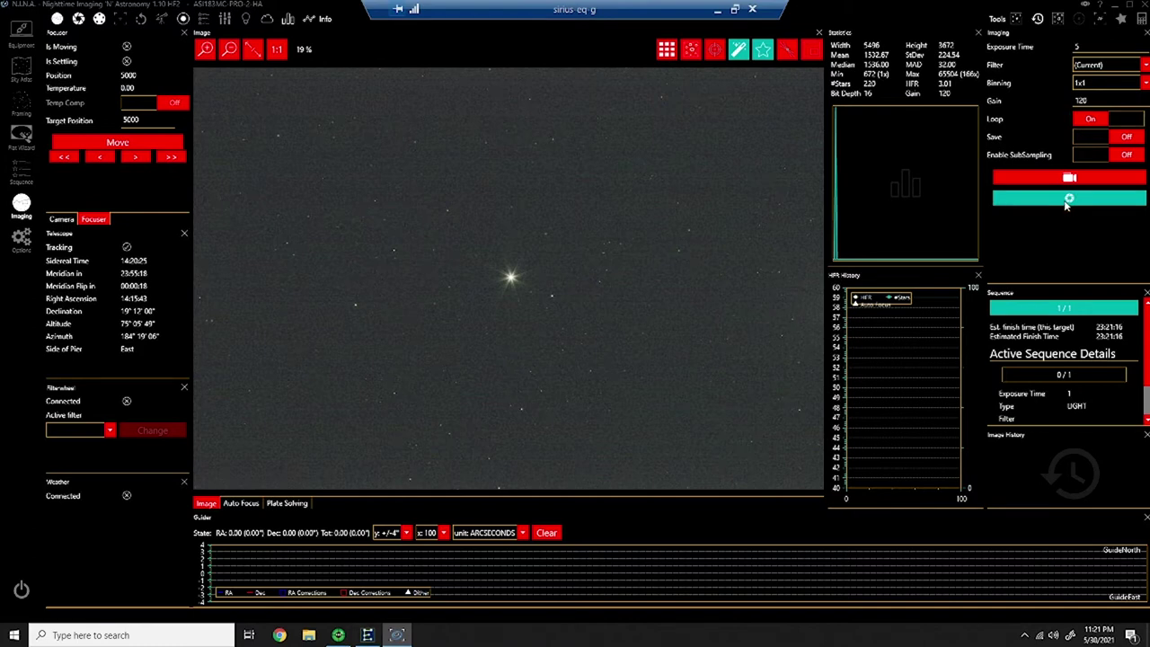
pyautogui.click(1067, 206)
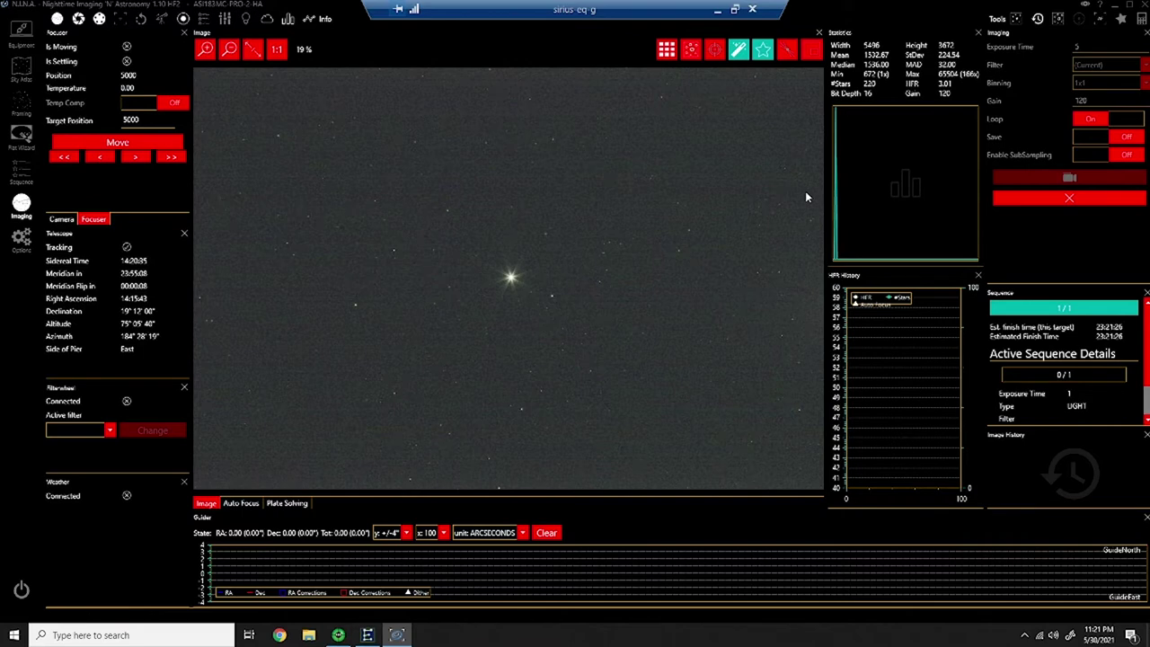
# Start a second N.I.N.A. instance, check its General, Equipment and Imaging options, then return to the camera page
pyautogui.click(1116, 5)
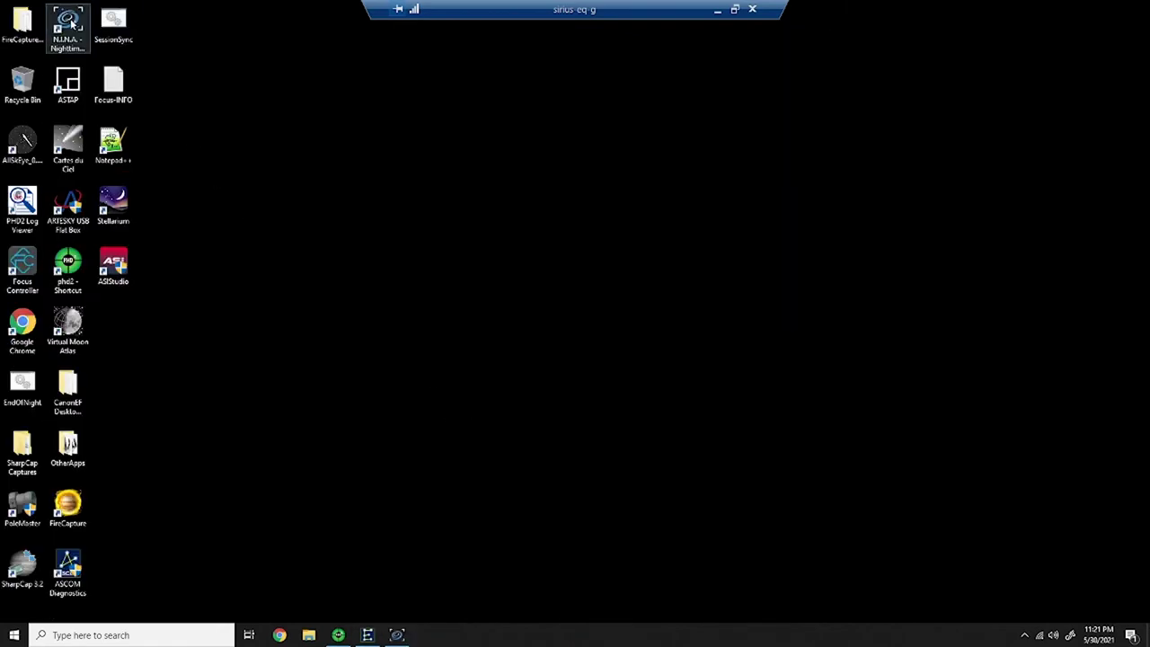
pyautogui.click(72, 23)
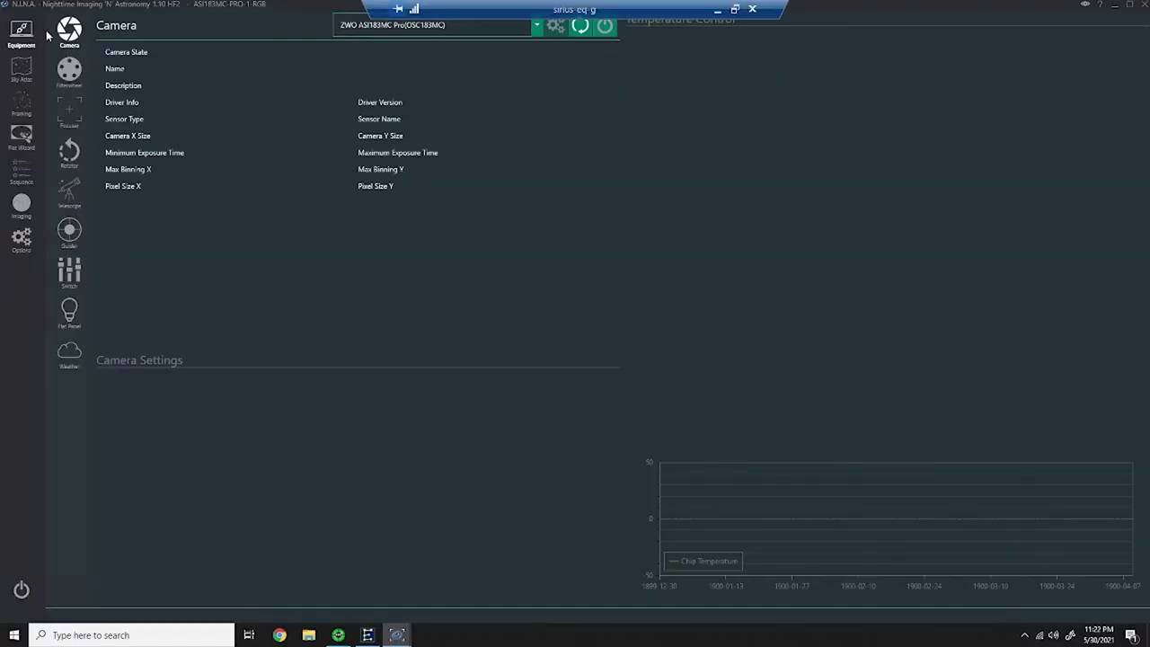
pyautogui.click(22, 239)
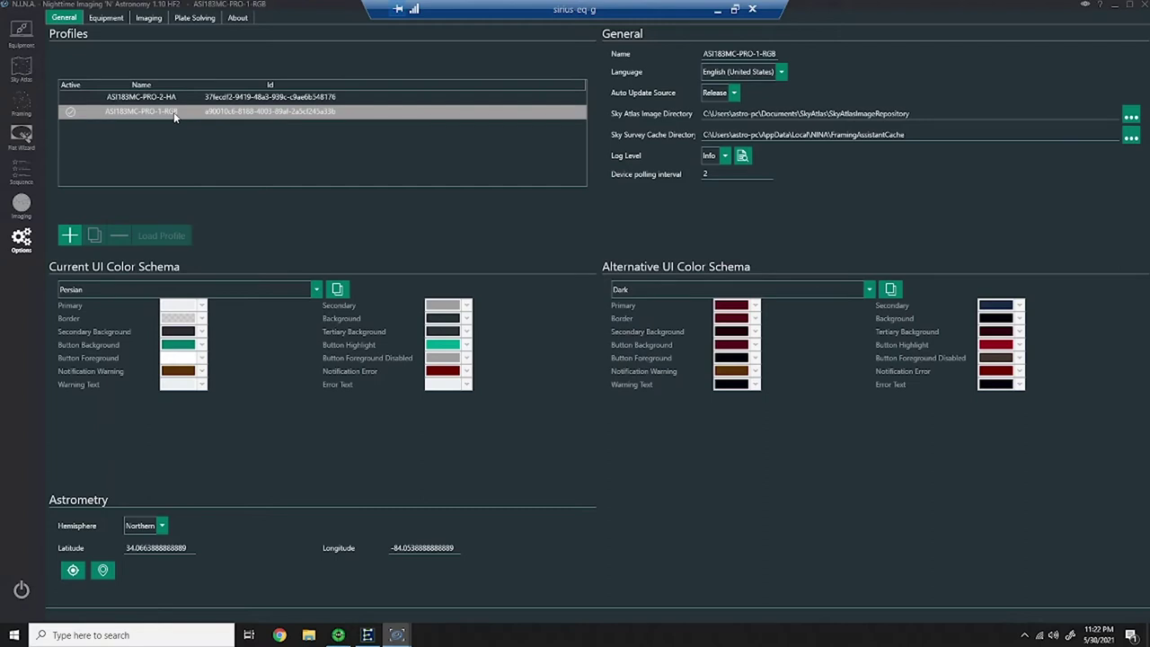
pyautogui.click(100, 20)
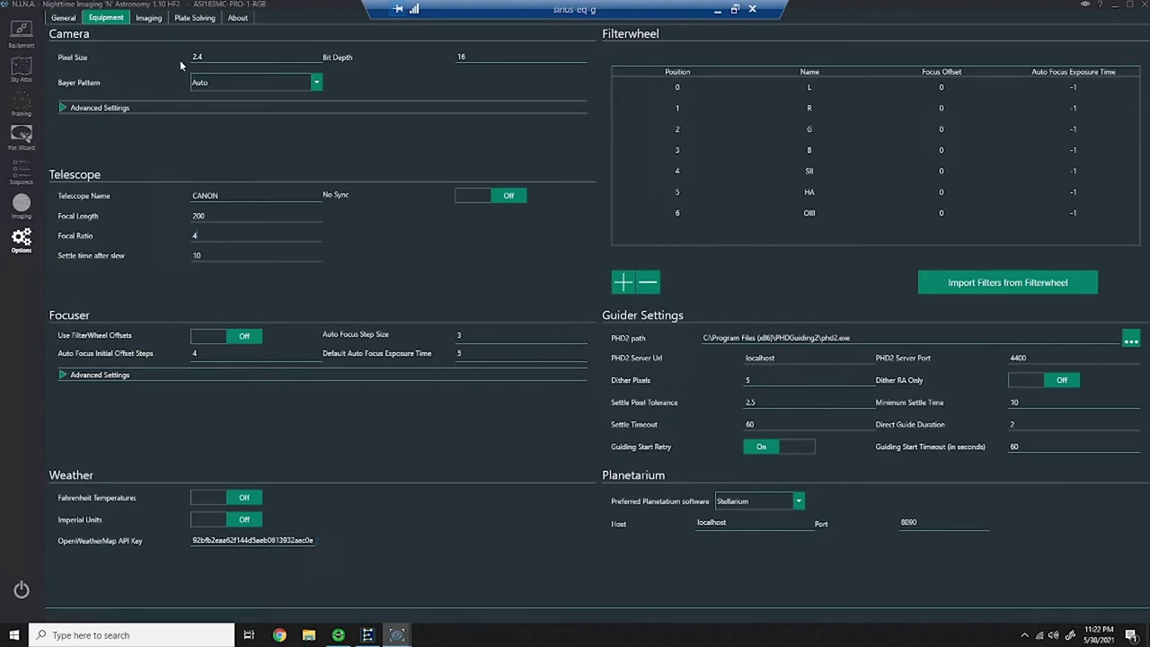
pyautogui.click(149, 18)
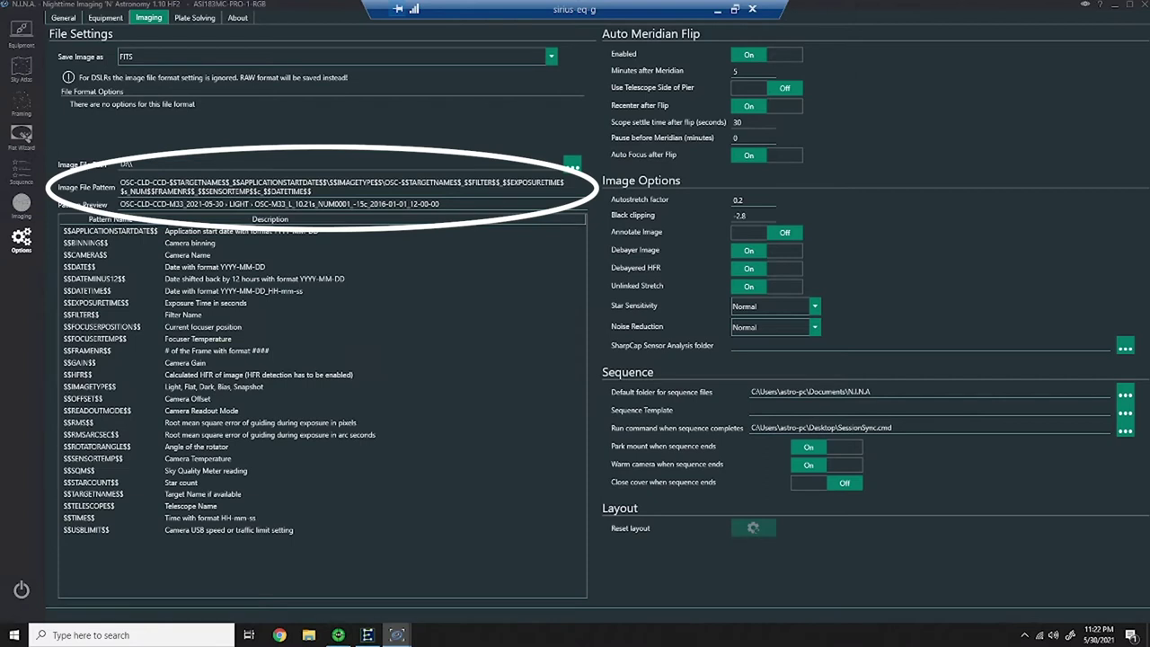
pyautogui.click(21, 34)
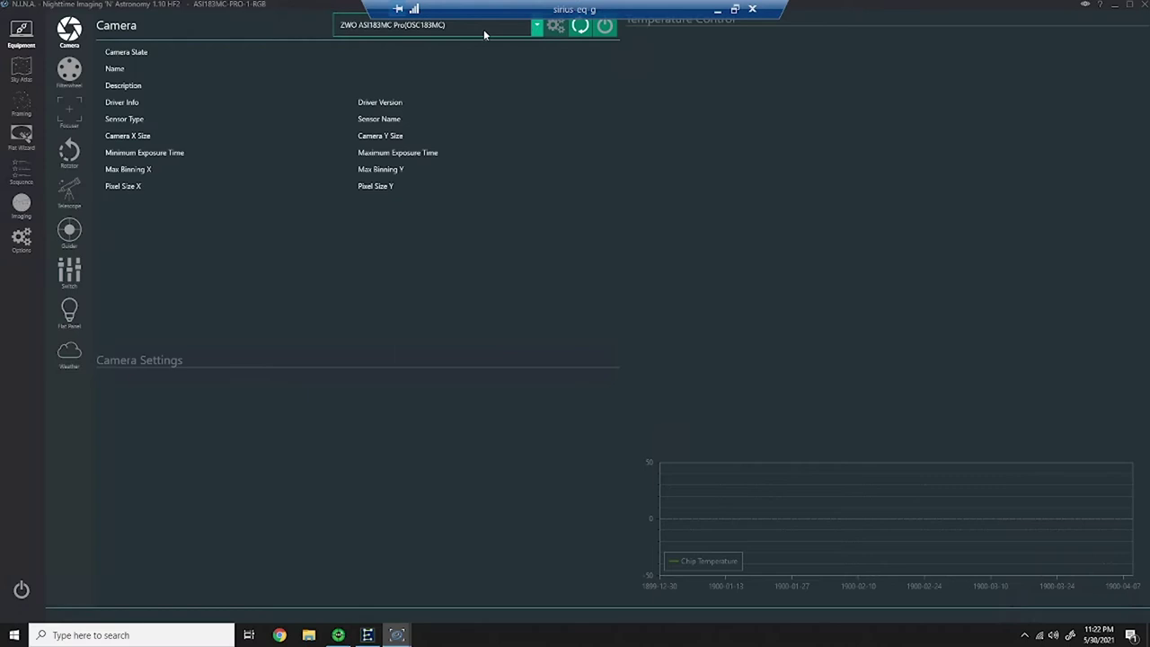
# Connect the ZWO ASI183MC Pro camera and start cooling it to -15
pyautogui.click(606, 27)
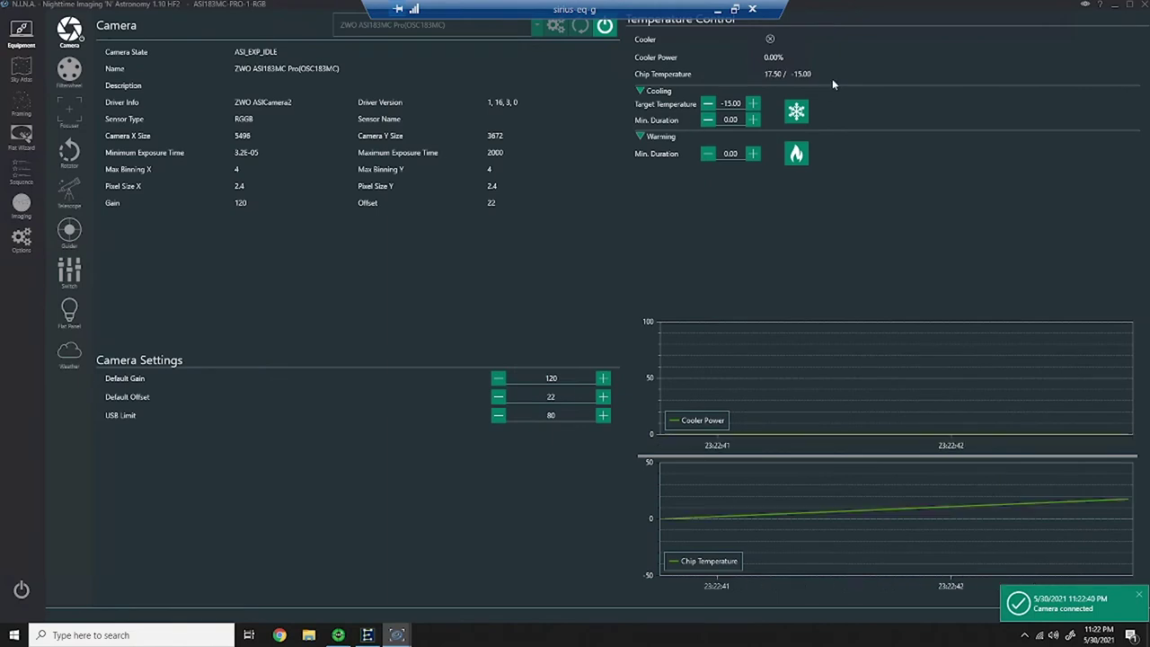
pyautogui.click(798, 109)
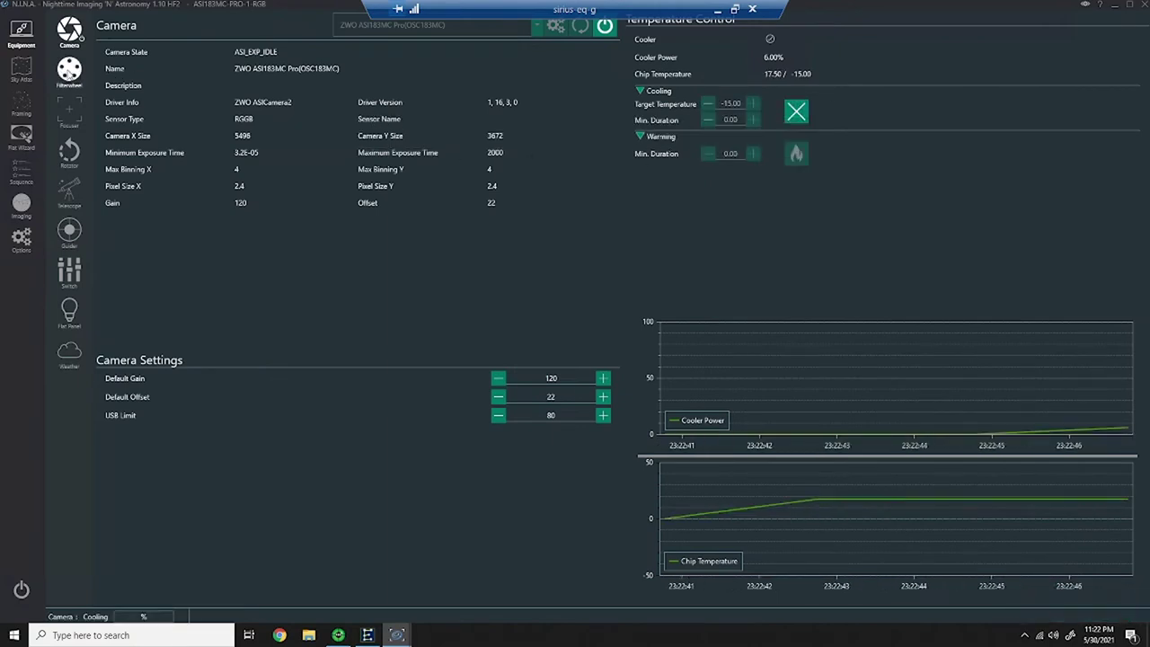
pyautogui.click(69, 112)
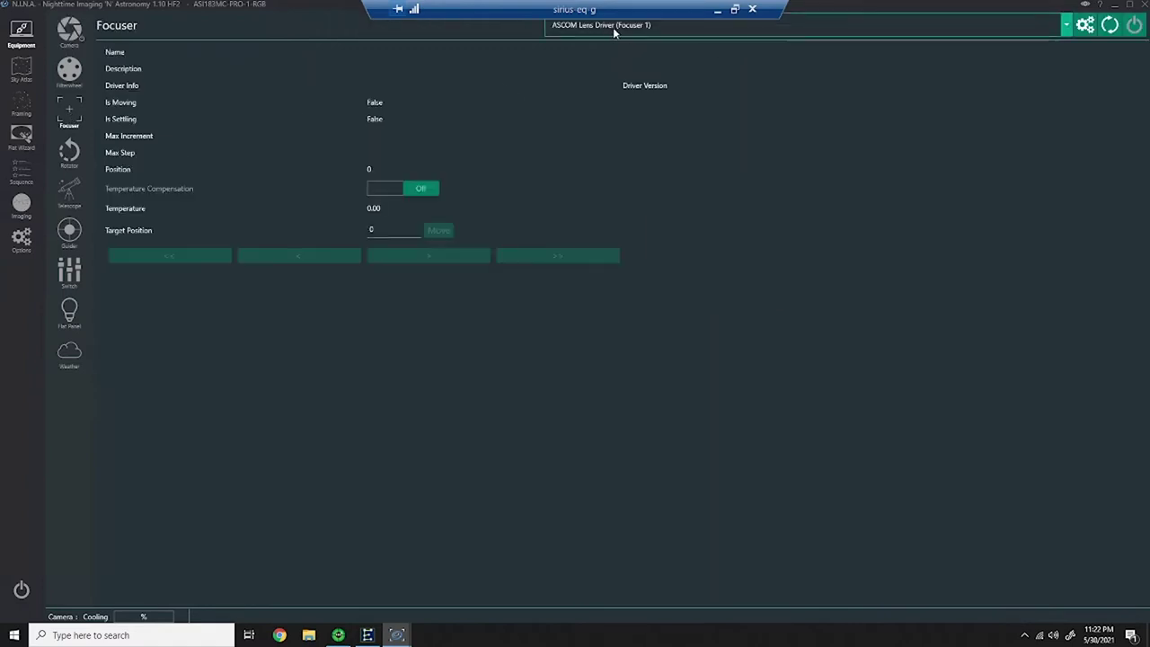
# Set the lens driver aperture to f/4.0, connect the lens focuser, and go to imaging
pyautogui.click(1083, 27)
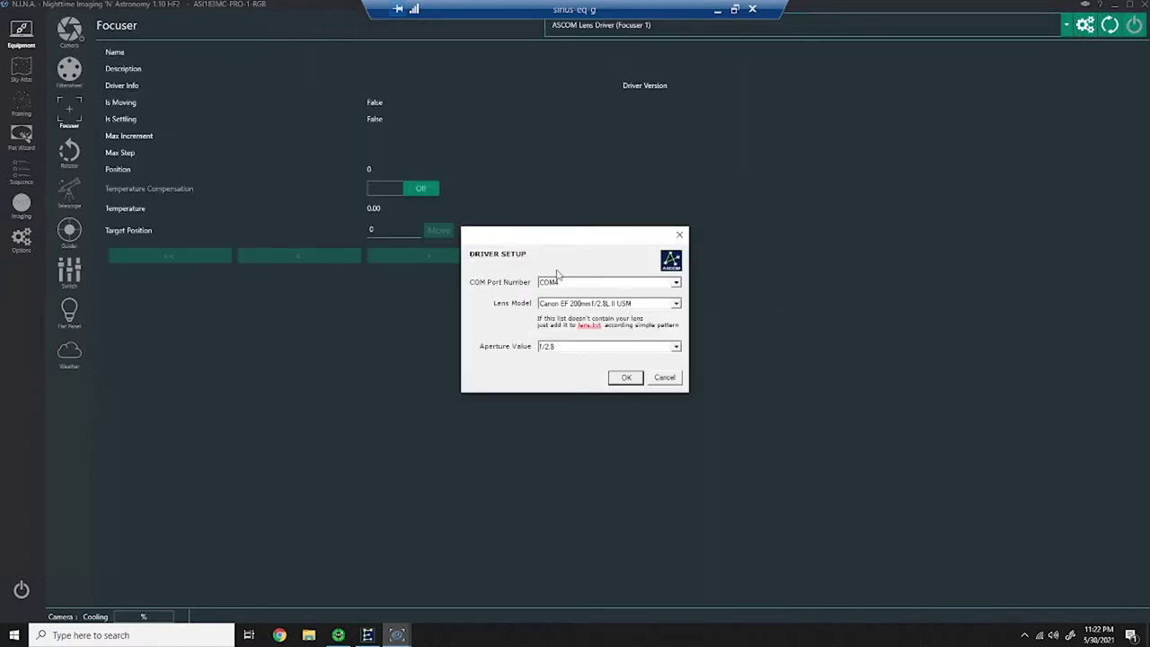
pyautogui.click(568, 349)
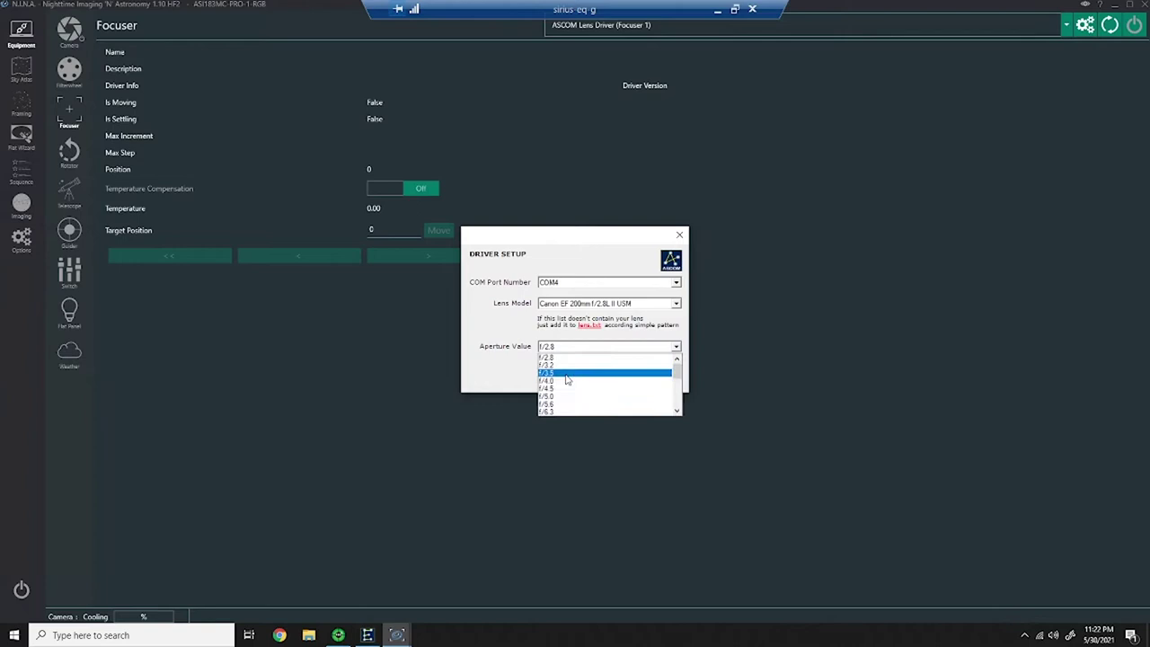
pyautogui.click(564, 380)
pyautogui.click(627, 378)
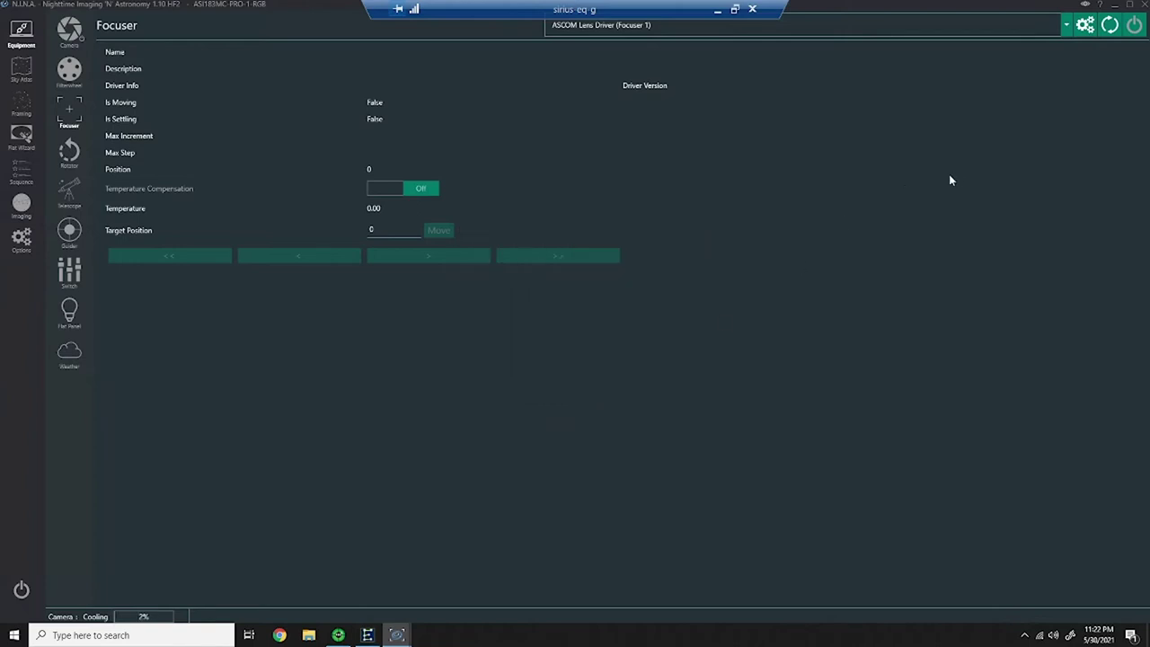
pyautogui.click(1134, 25)
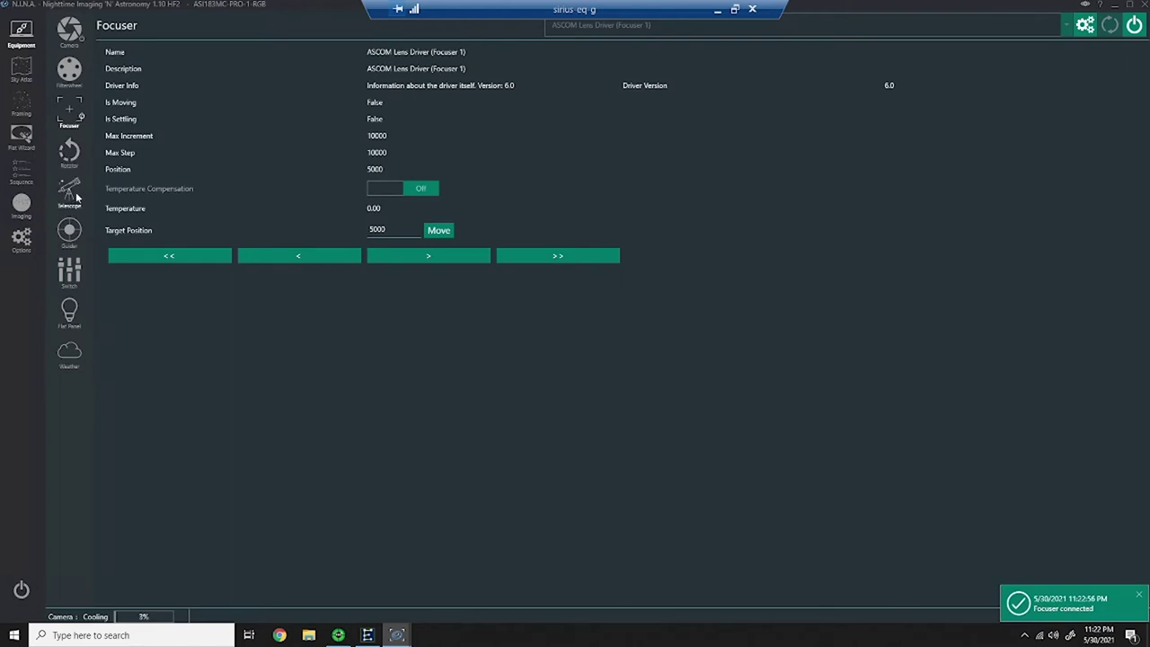
pyautogui.click(70, 230)
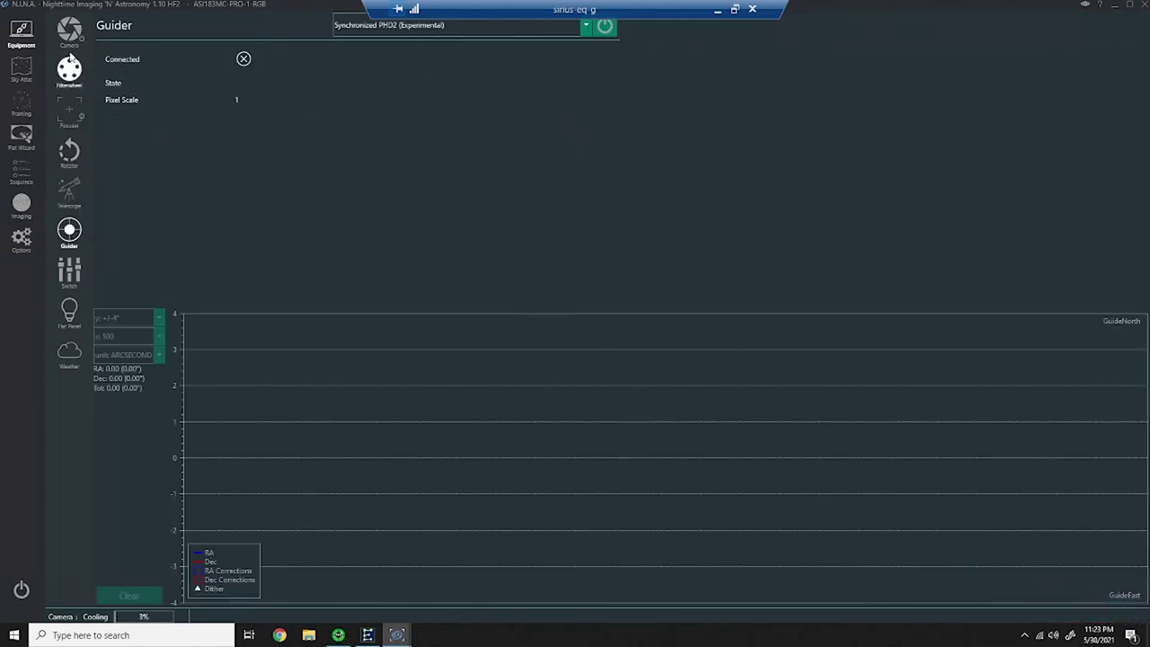
pyautogui.click(22, 203)
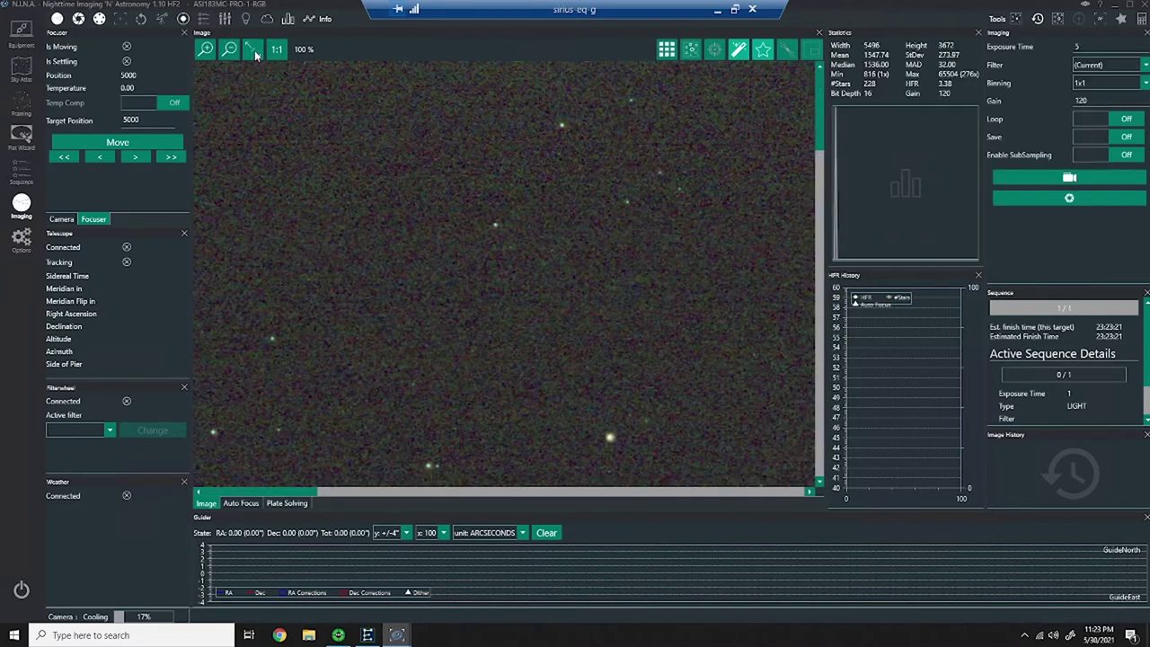
# Fit the test star frame to the view and bring the red-themed N.I.N.A. instance forward
pyautogui.click(254, 51)
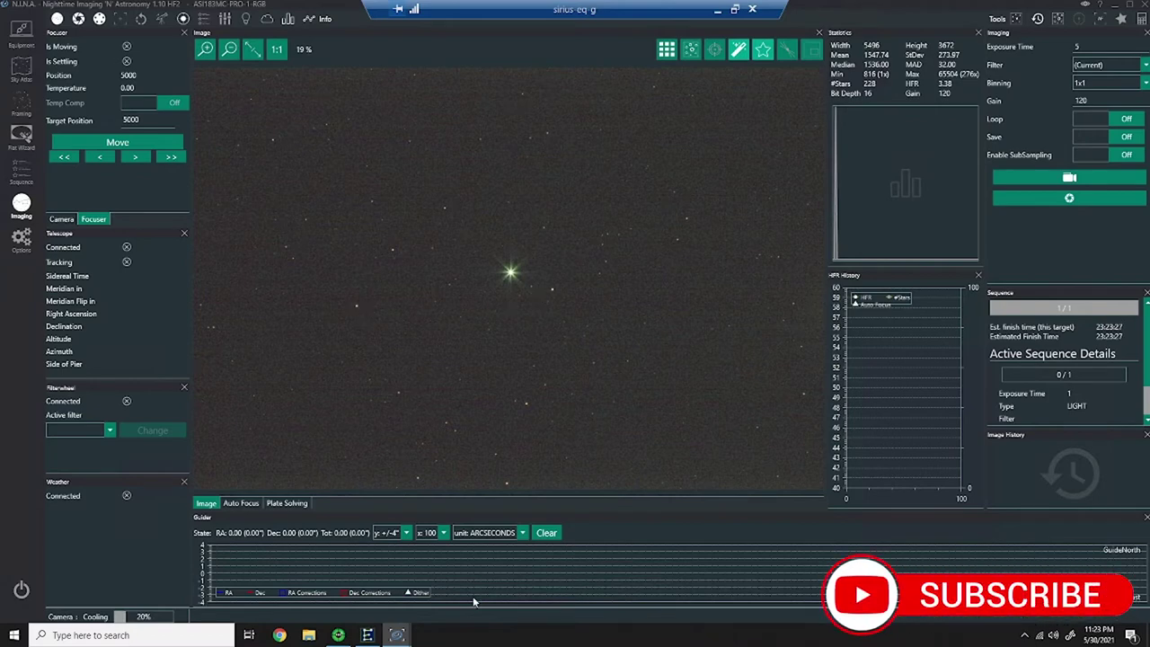
pyautogui.moveTo(396, 636)
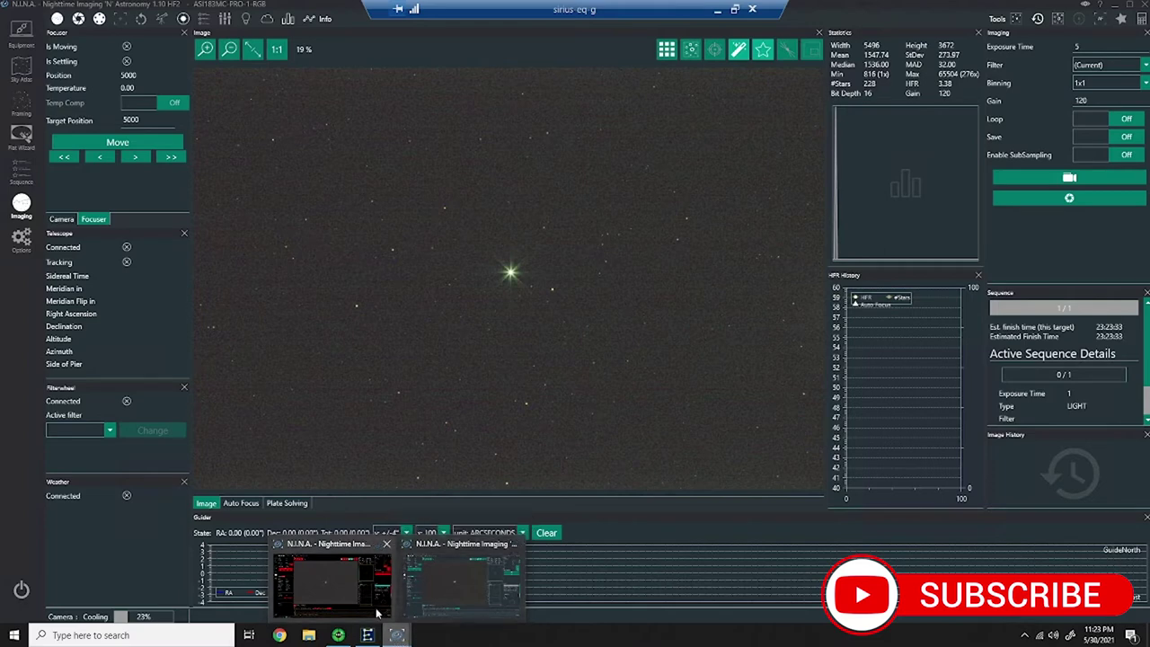
pyautogui.moveTo(359, 590)
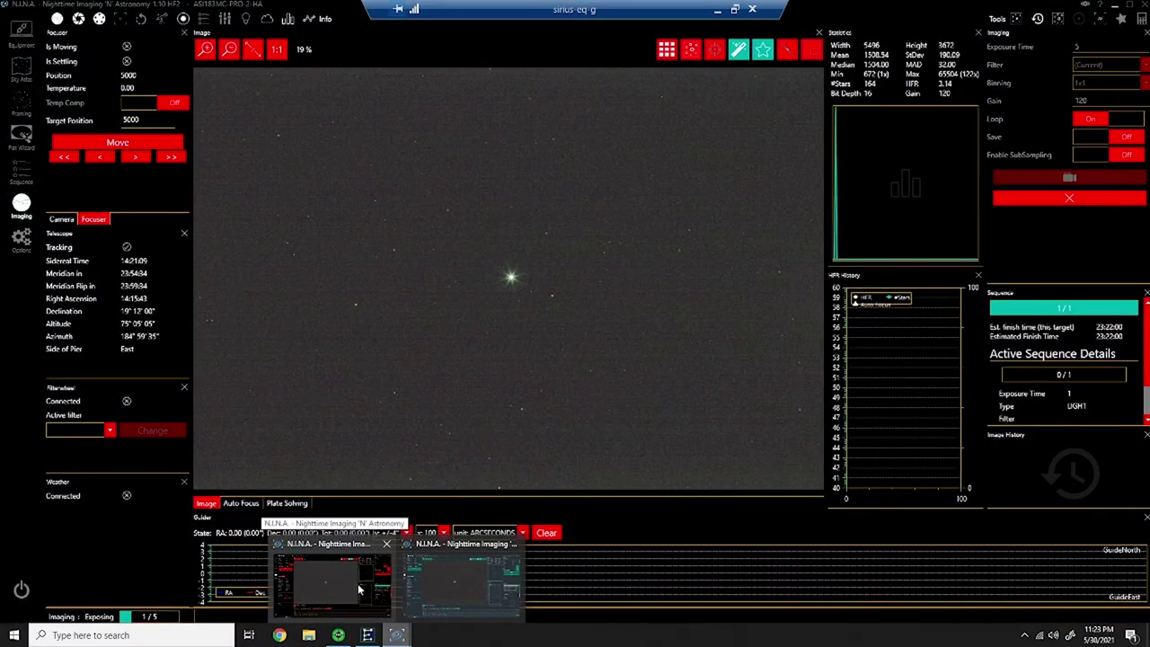
pyautogui.moveTo(441, 585)
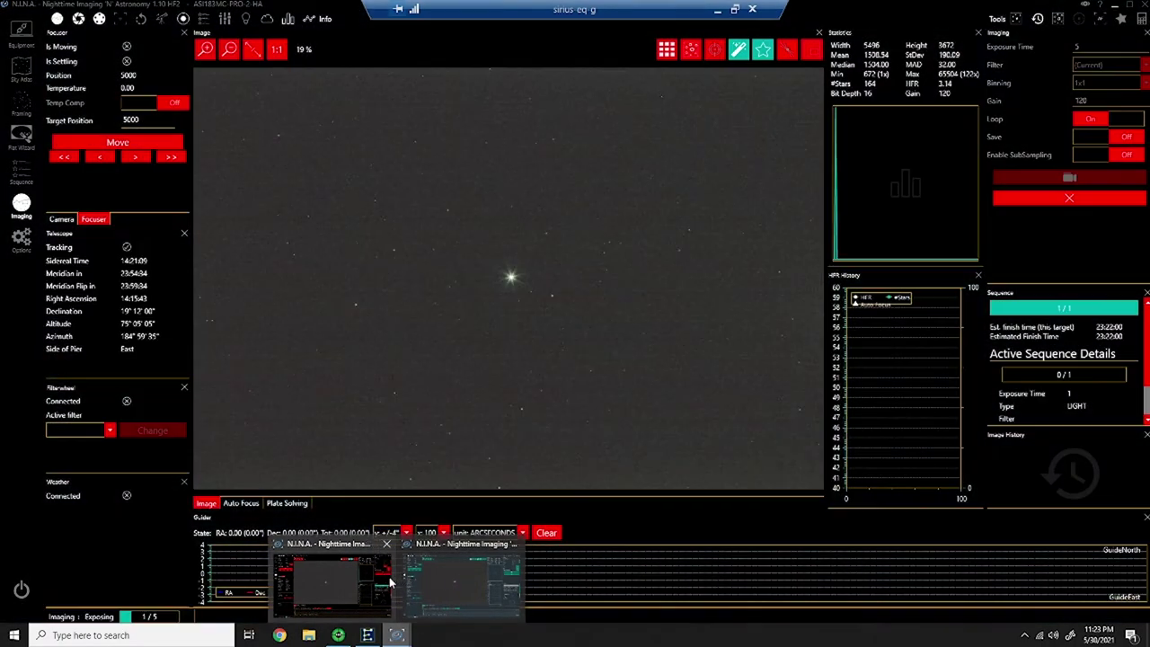
pyautogui.click(332, 582)
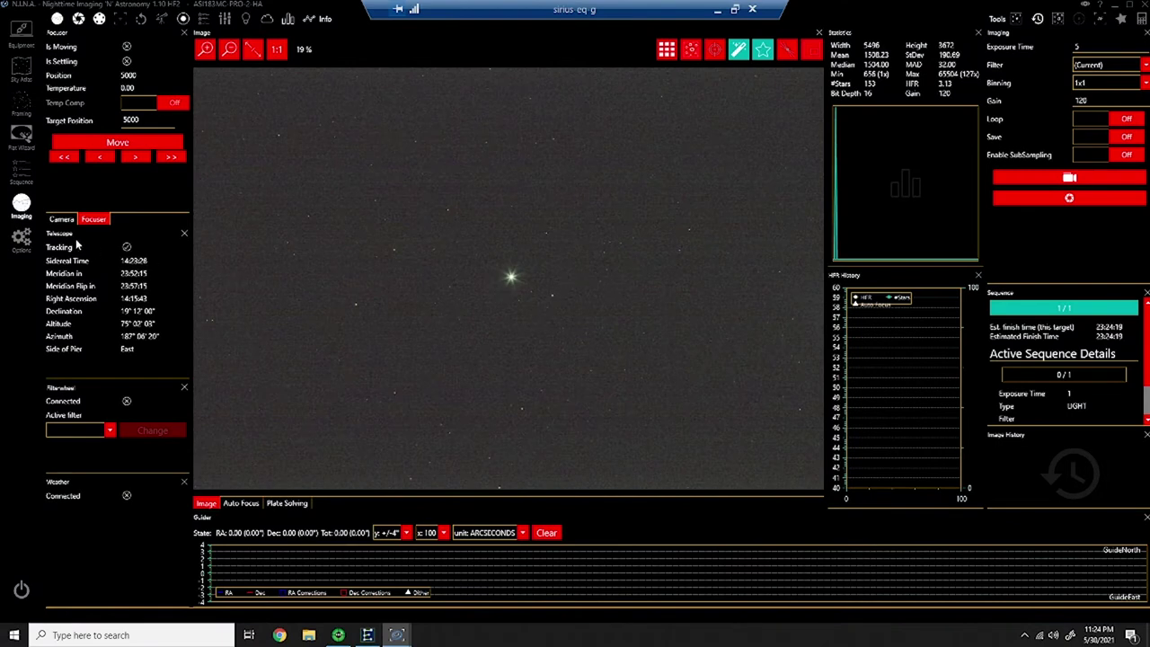
# Connect the first N.I.N.A. instance to Synchronized PHD2 and clear its notifications
pyautogui.click(15, 32)
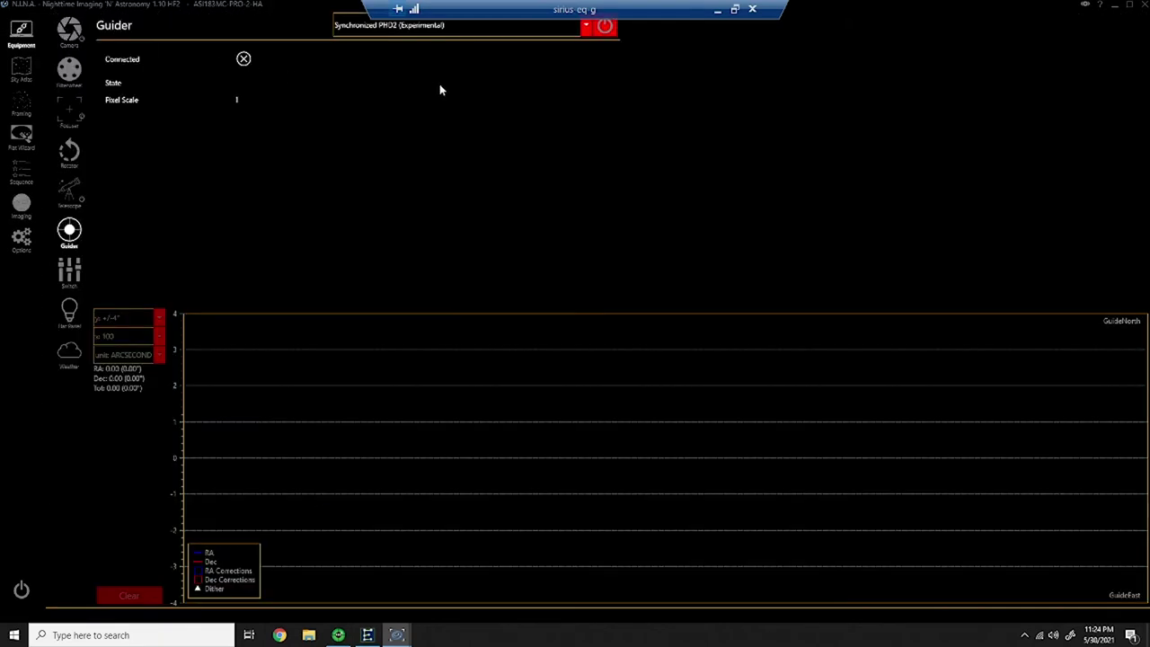
pyautogui.click(605, 27)
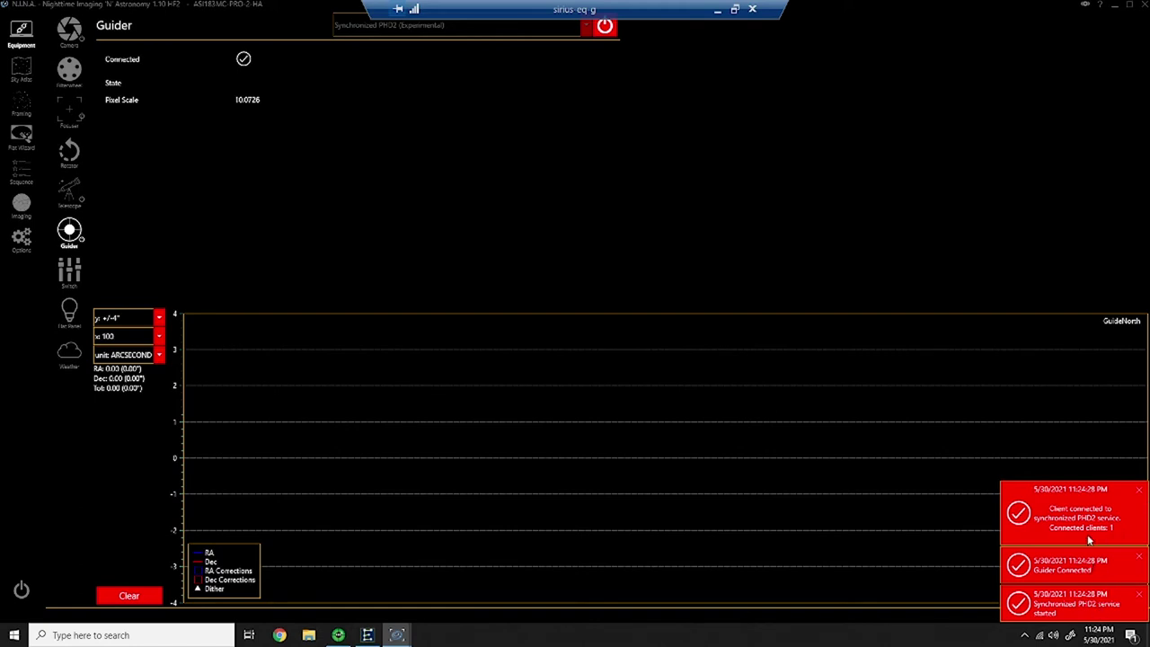
pyautogui.click(1139, 491)
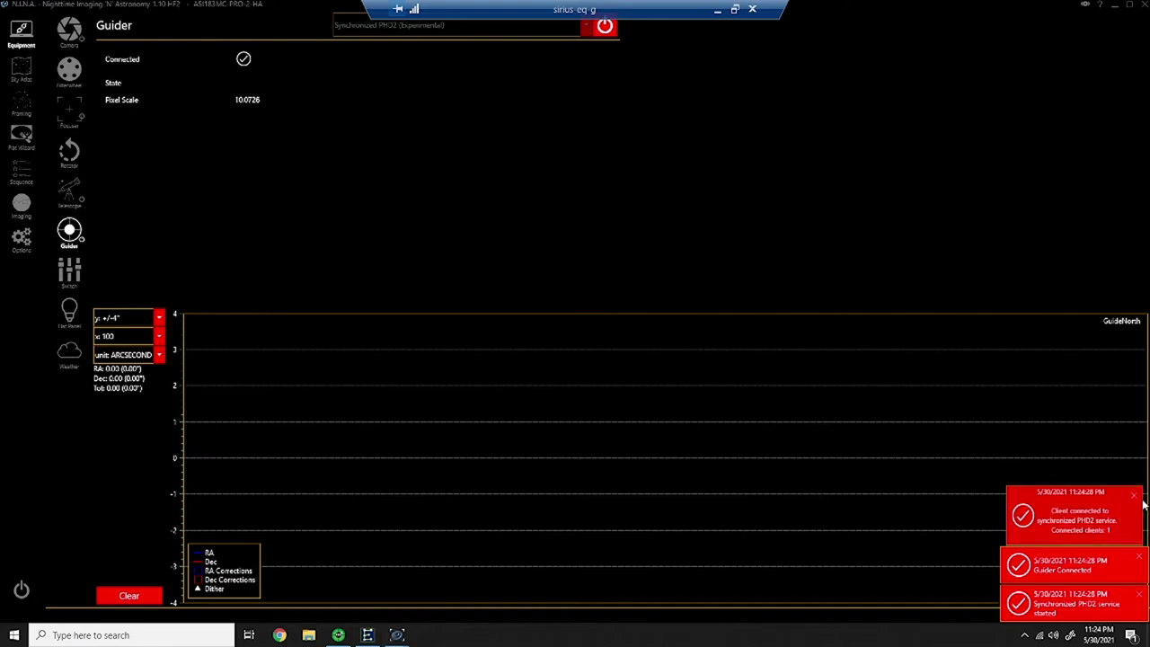
pyautogui.click(1139, 558)
pyautogui.click(1137, 594)
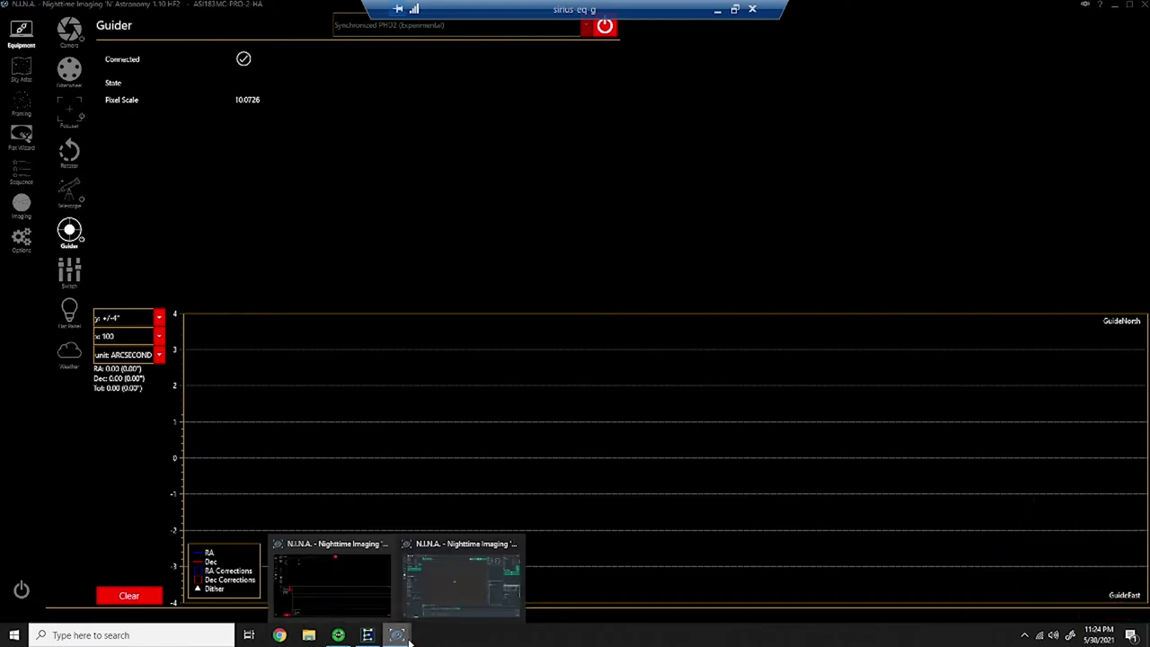
# Connect the other N.I.N.A. instance to Synchronized PHD2, then switch to PHD2 Guiding
pyautogui.click(463, 565)
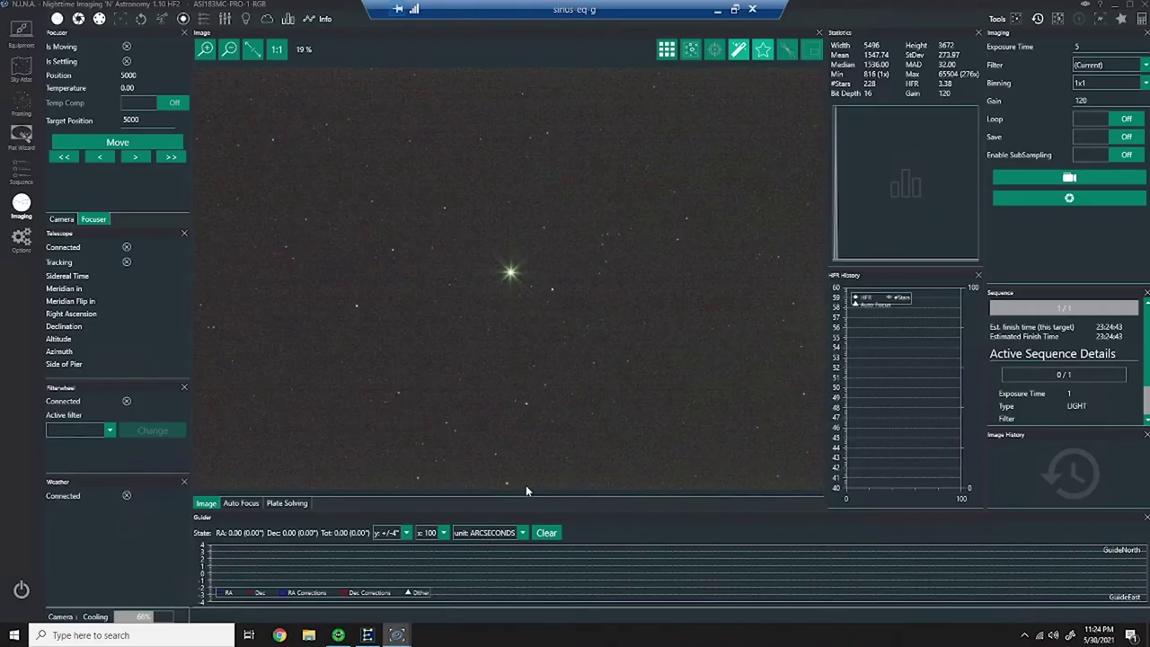
pyautogui.click(21, 35)
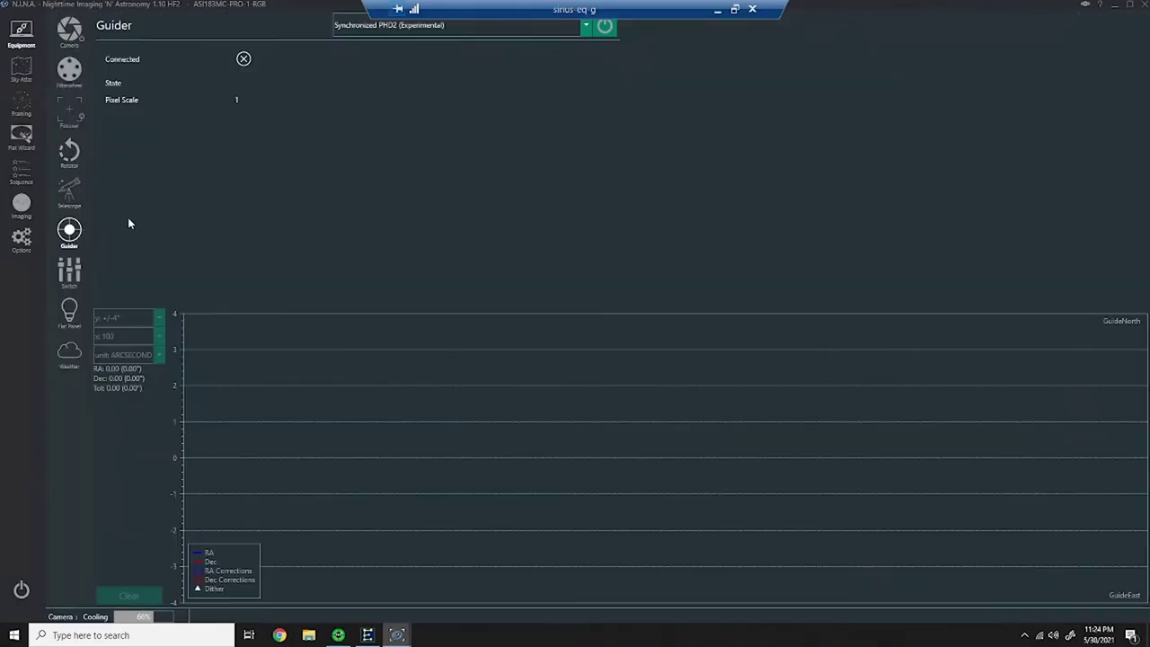
pyautogui.click(604, 27)
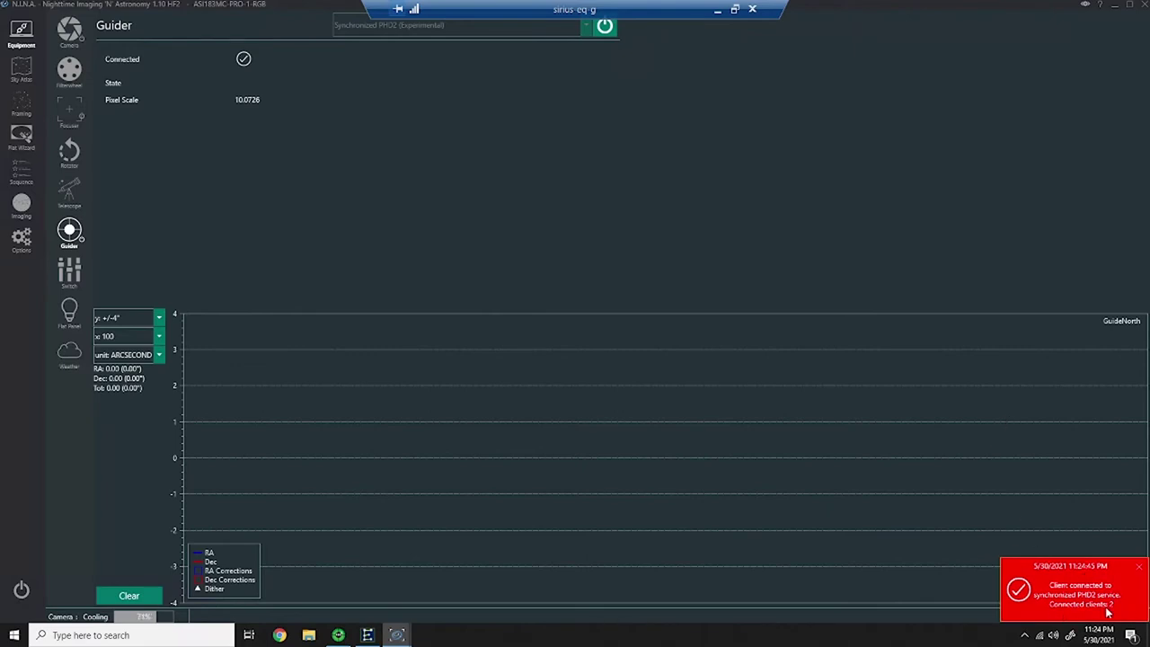
pyautogui.click(1138, 568)
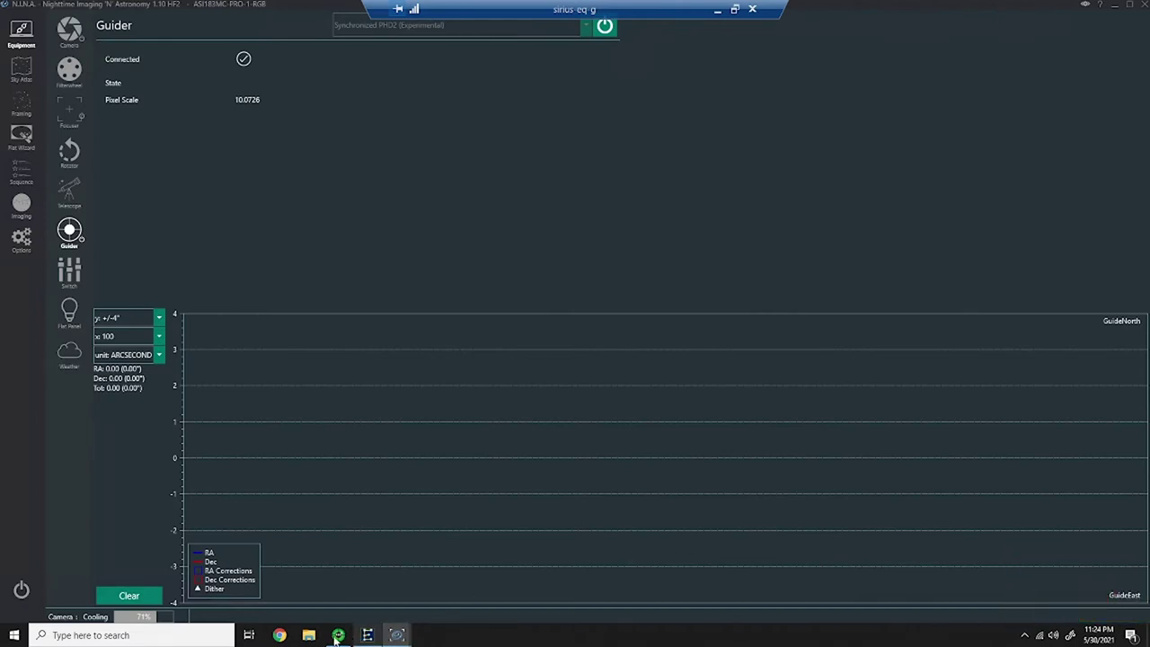
pyautogui.hotkey('alt', 'Tab')
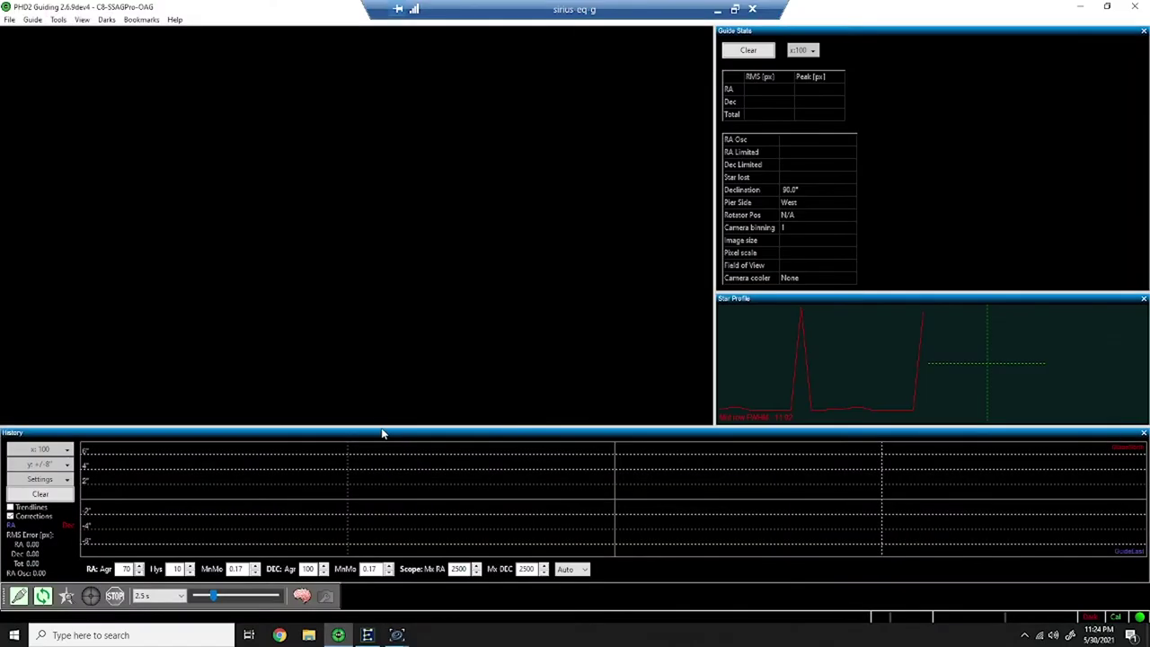
# Loop guide exposures, auto-select a guide star and start guiding in PHD2
pyautogui.click(43, 598)
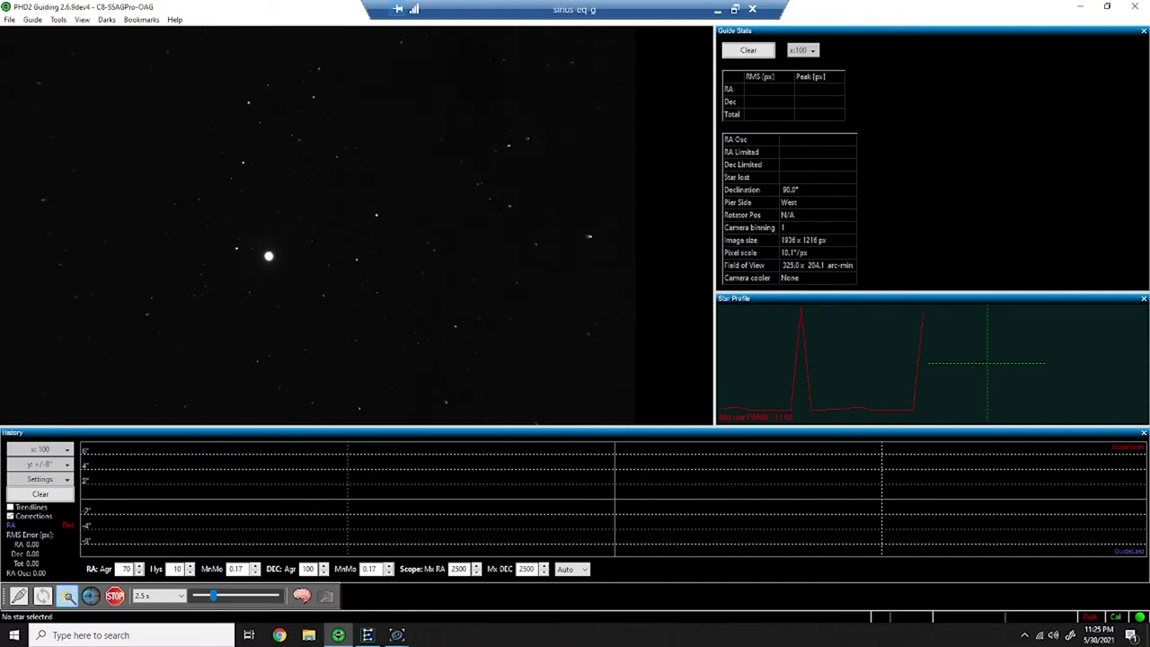
pyautogui.click(91, 597)
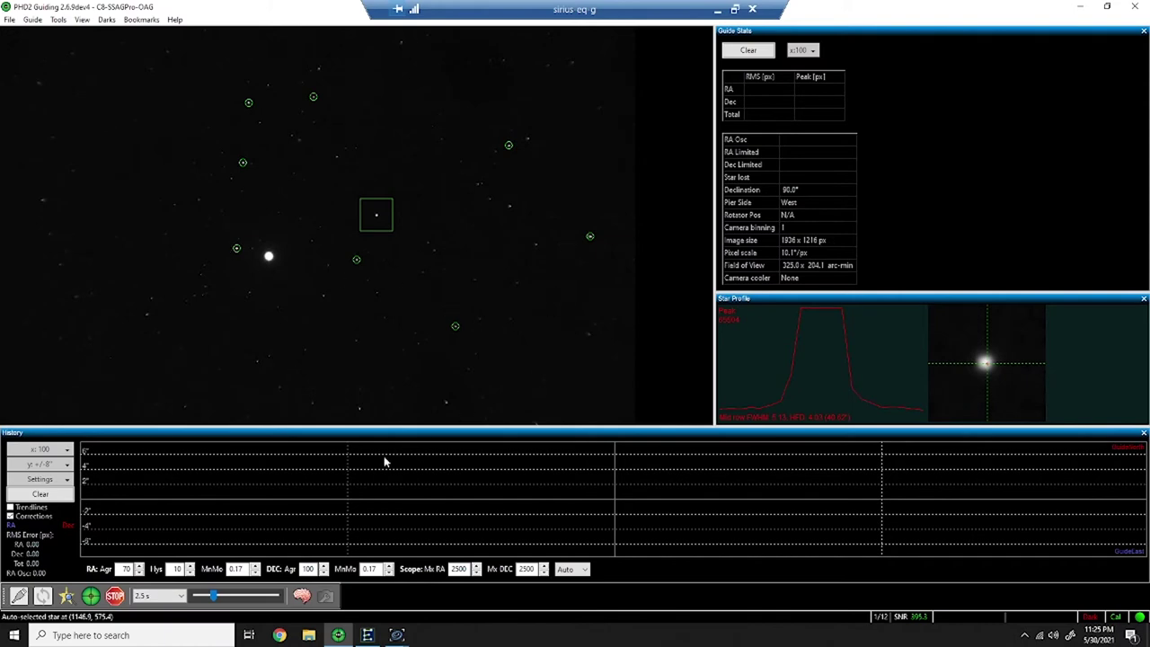
pyautogui.click(91, 597)
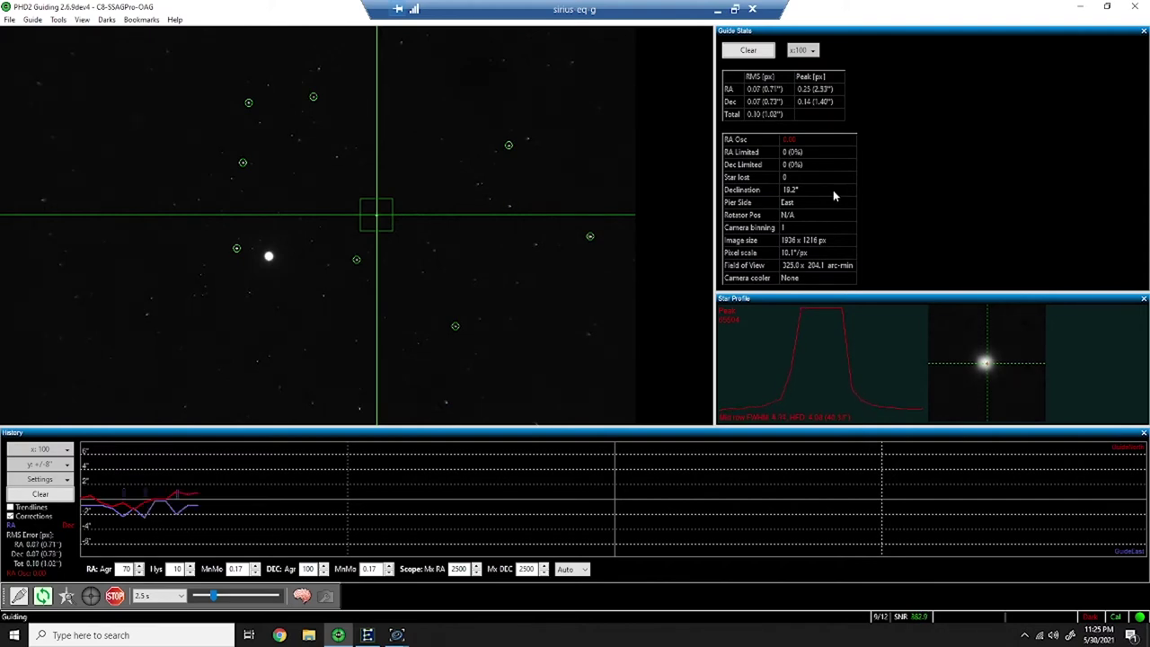
# Minimize PHD2 and bring the red N.I.N.A. instance back to the front
pyautogui.click(1080, 7)
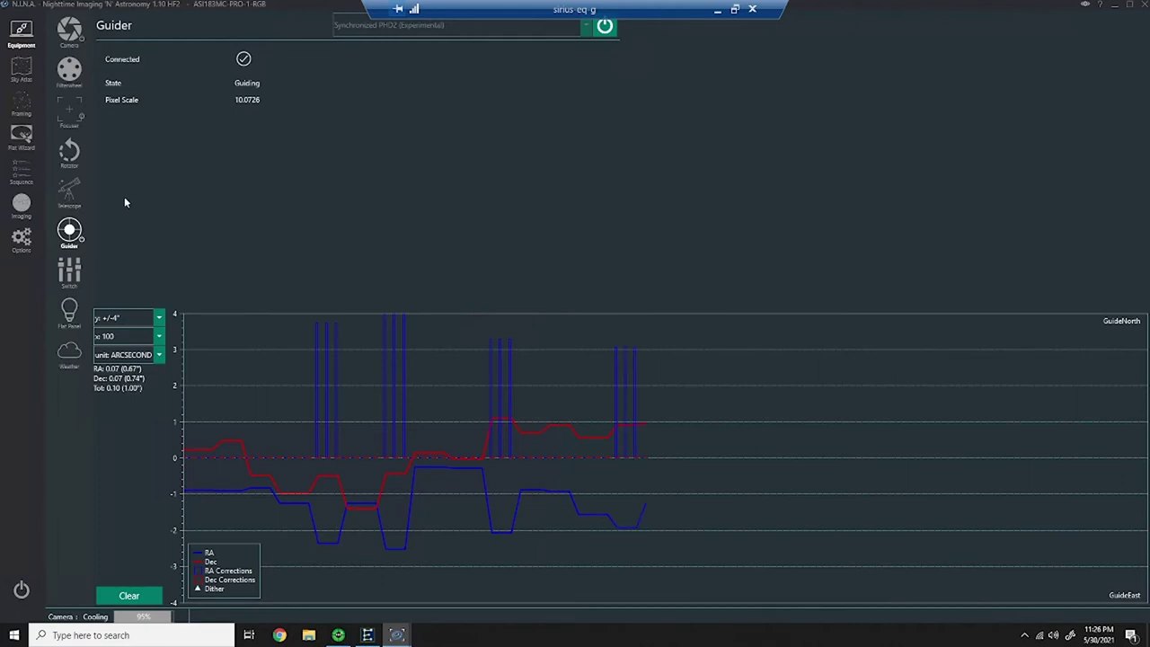
pyautogui.moveTo(396, 635)
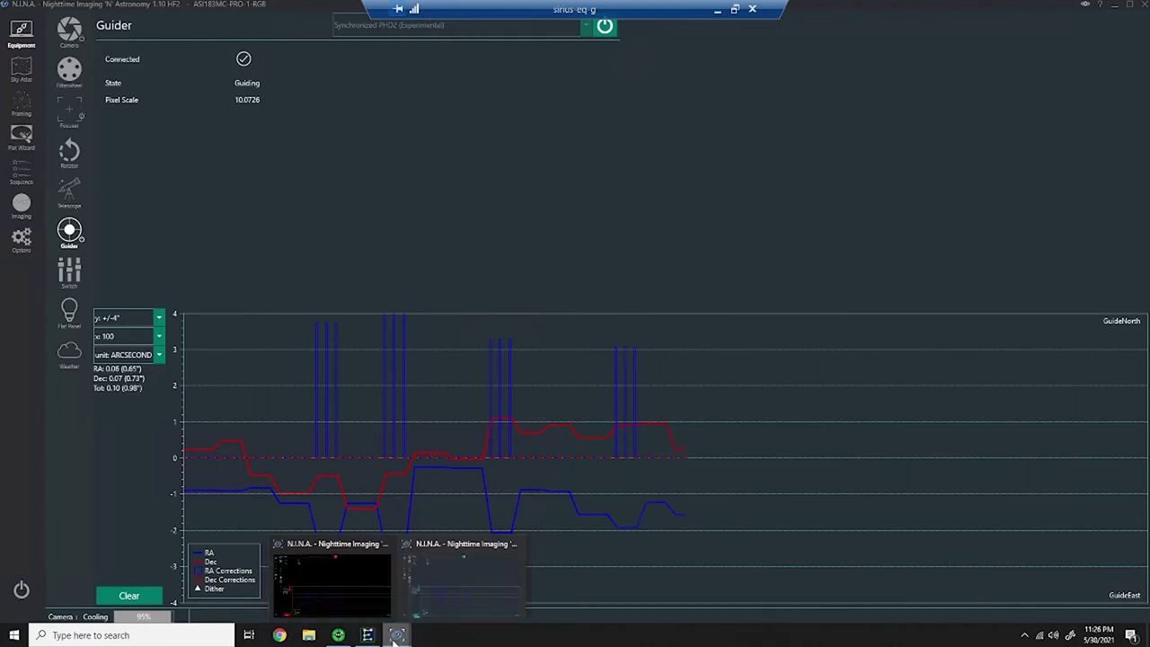
pyautogui.click(345, 593)
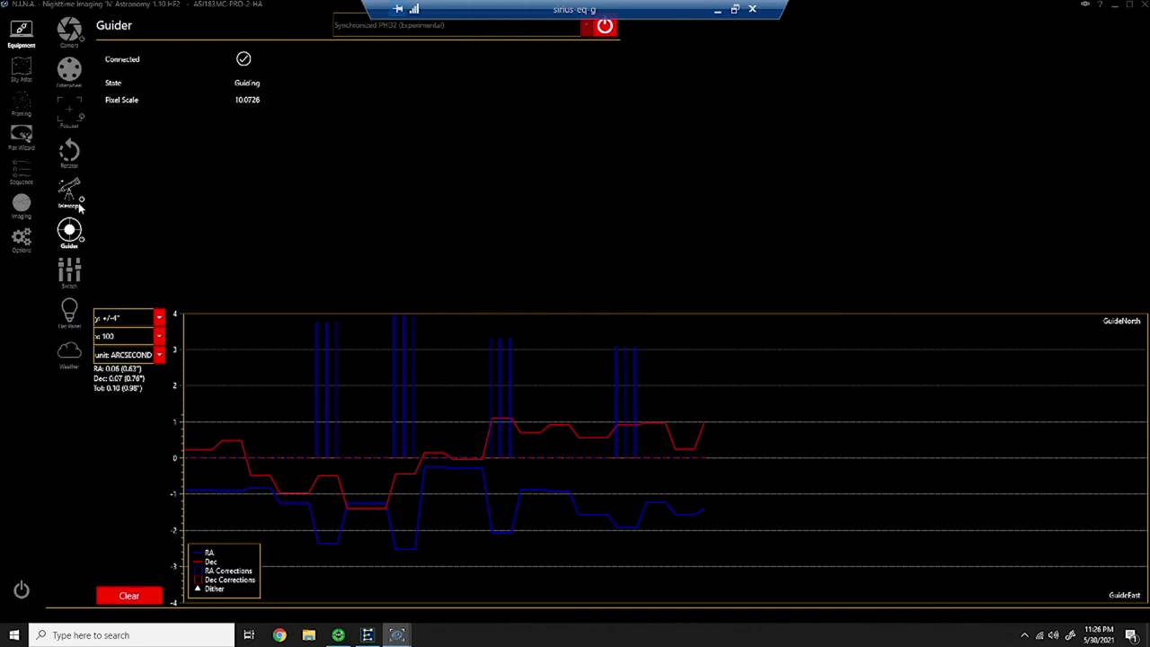
# Find M 101 among Sky Atlas galaxies, slew the mount to it, and load it for framing
pyautogui.click(21, 70)
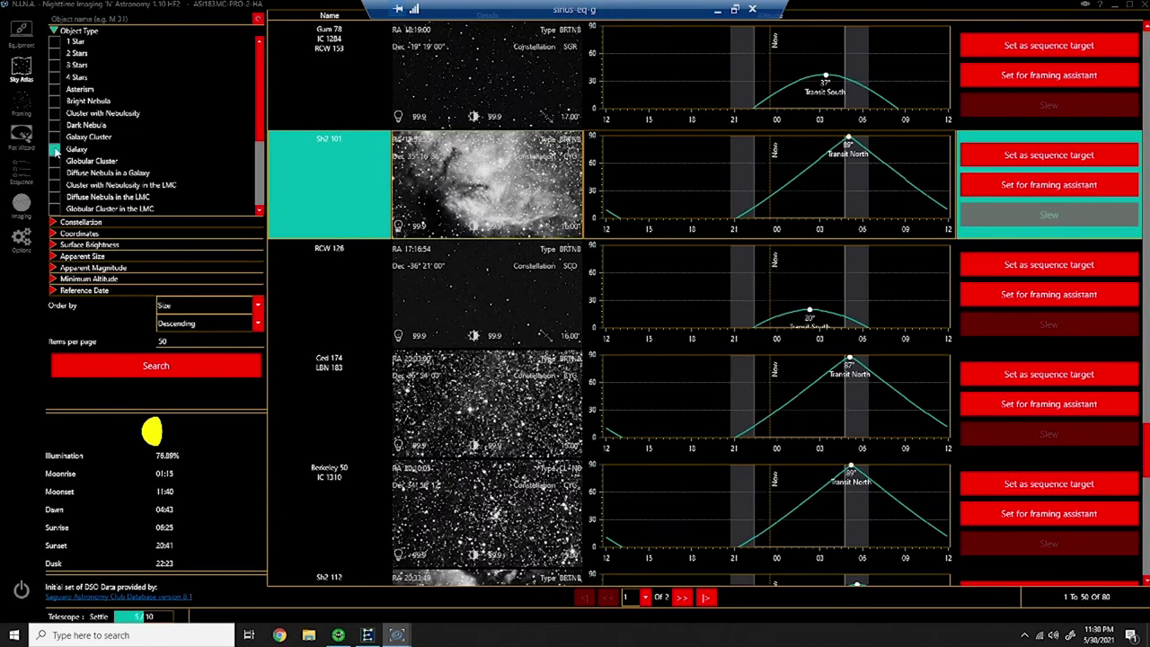
pyautogui.click(55, 149)
pyautogui.click(183, 372)
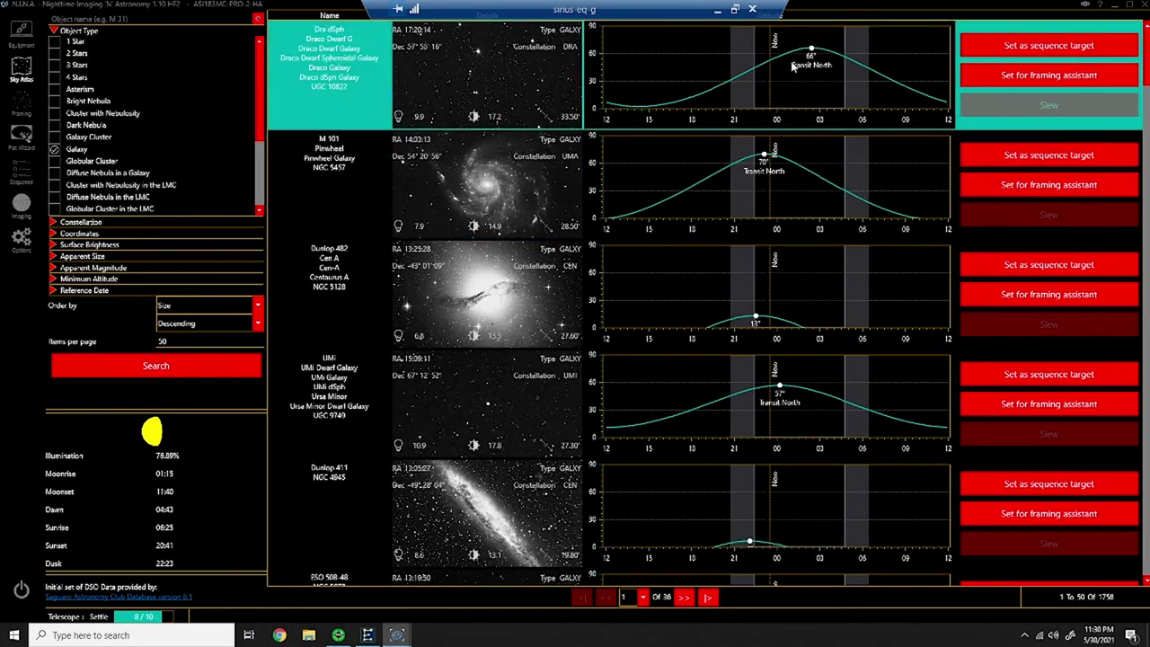
pyautogui.click(786, 140)
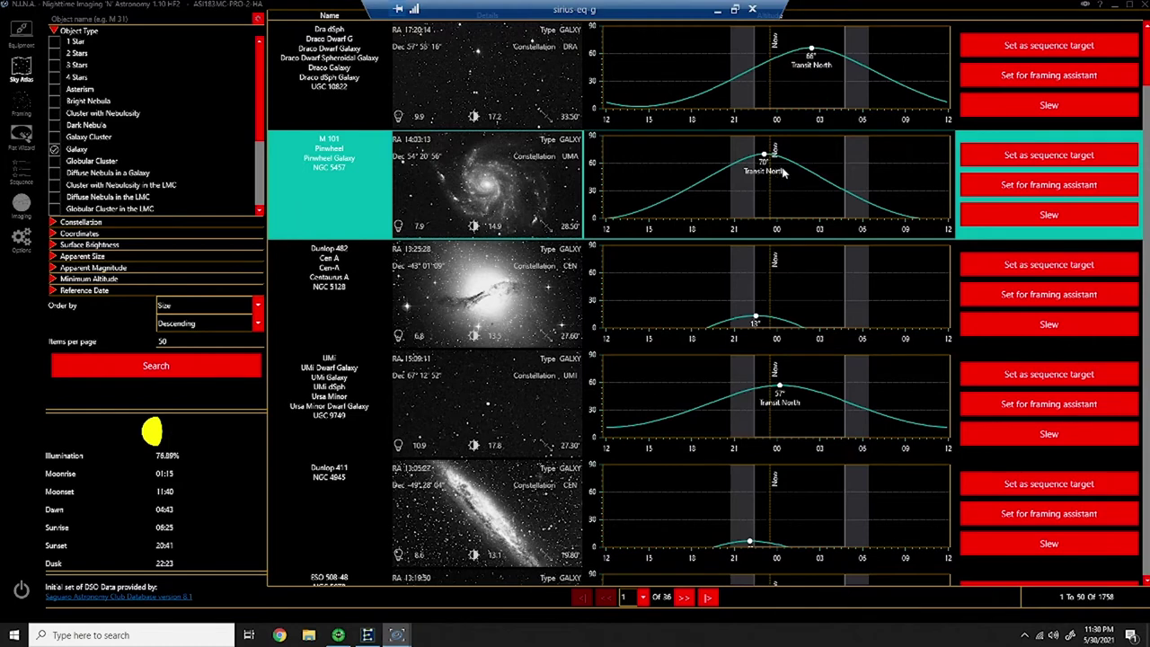
pyautogui.click(1028, 214)
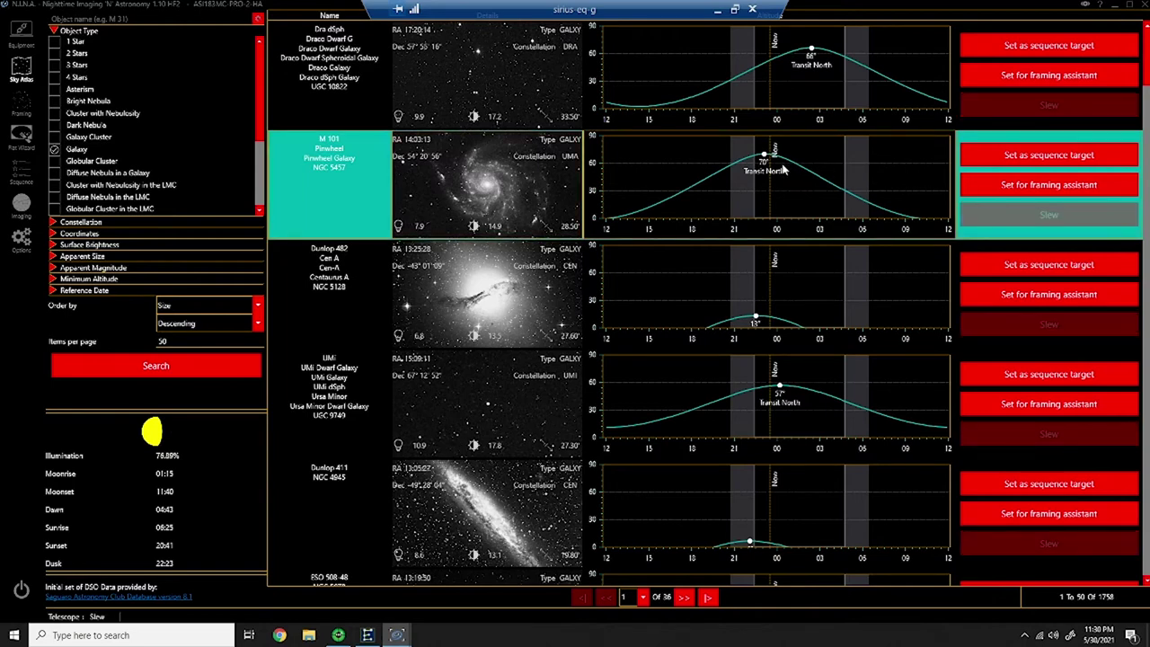
pyautogui.click(1030, 186)
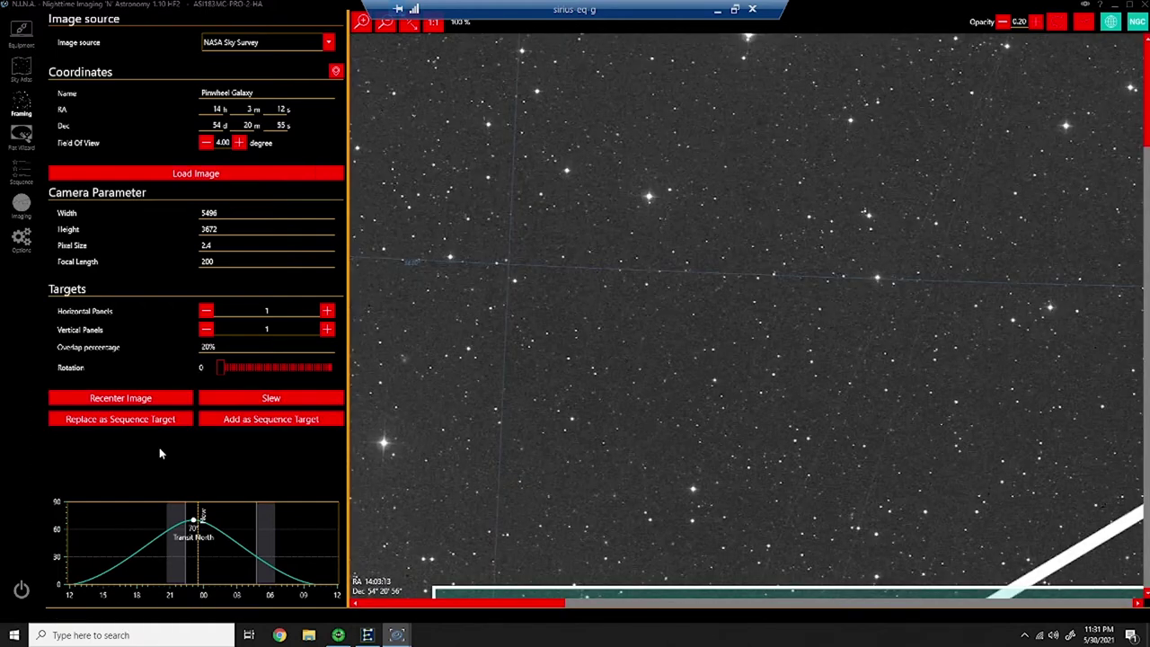
# Zoom out on the survey image, then replace the sequence target with the Pinwheel Galaxy
pyautogui.click(409, 20)
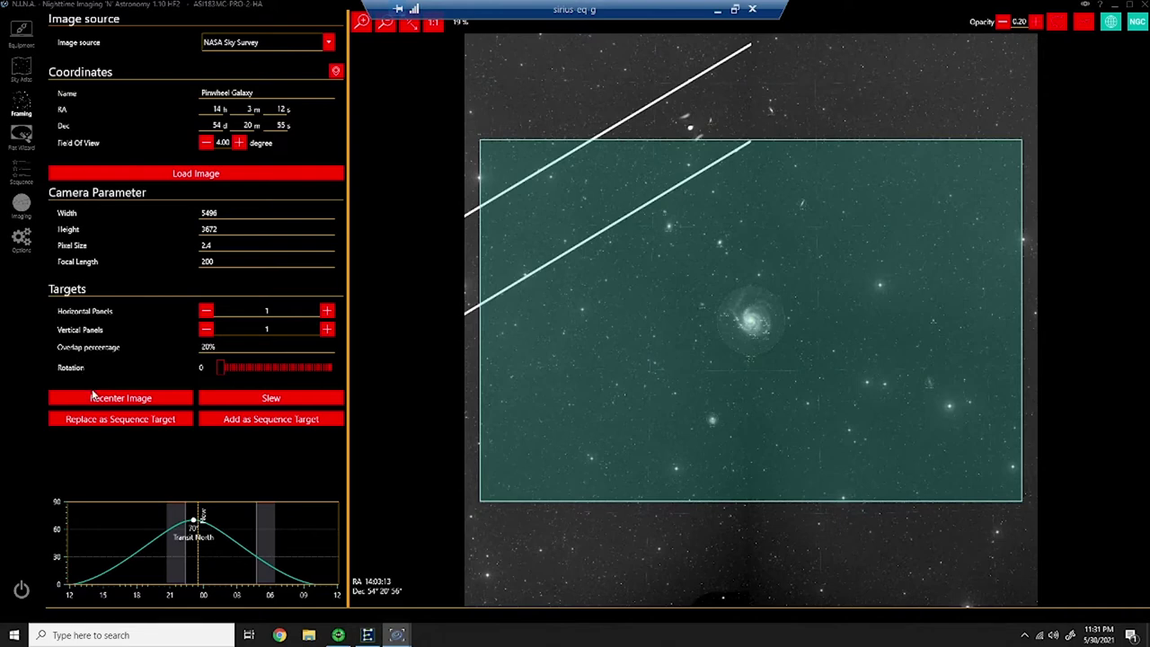
pyautogui.click(118, 423)
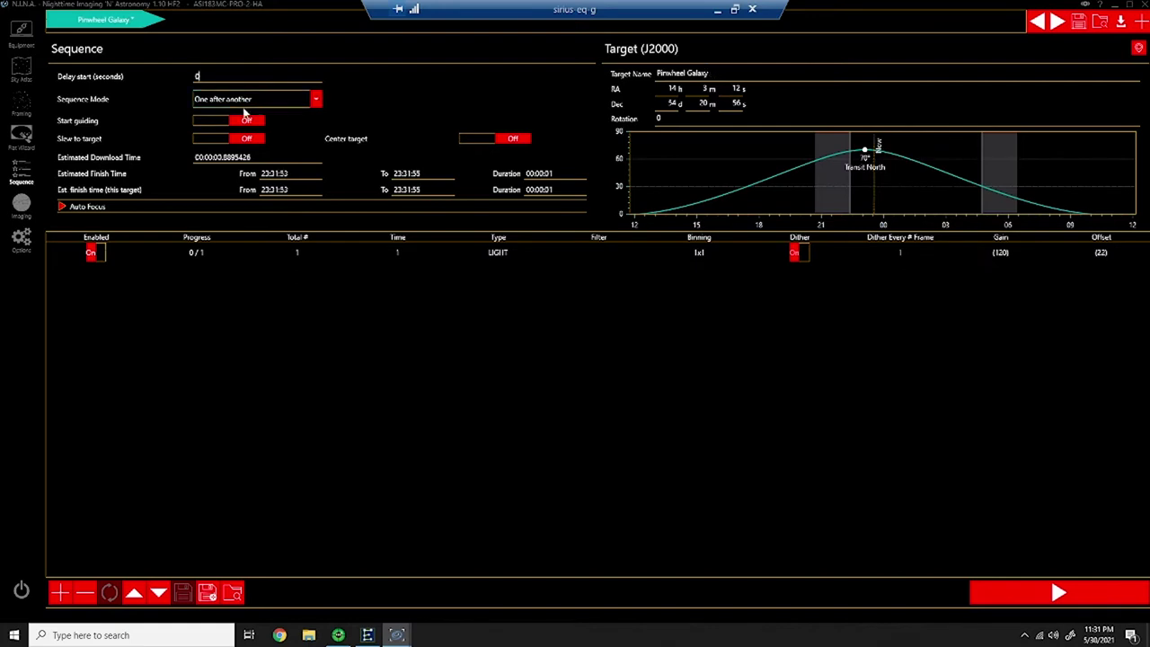
# Turn on start guiding, slew to target and center target for the sequence start
pyautogui.click(219, 126)
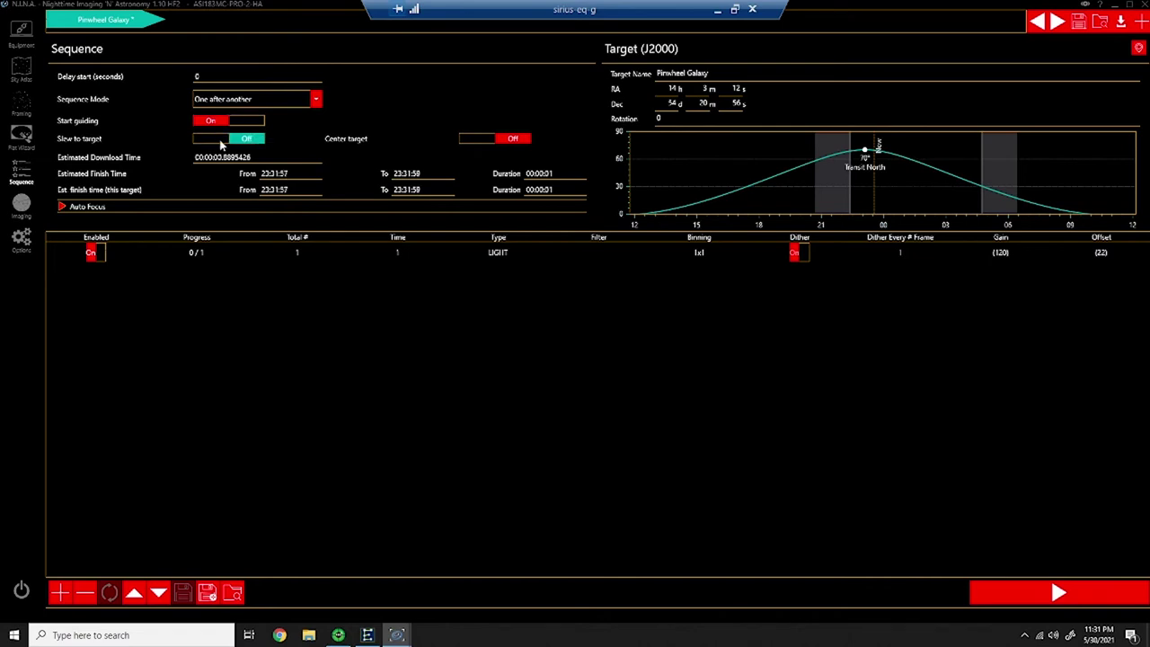
pyautogui.click(234, 138)
pyautogui.click(495, 141)
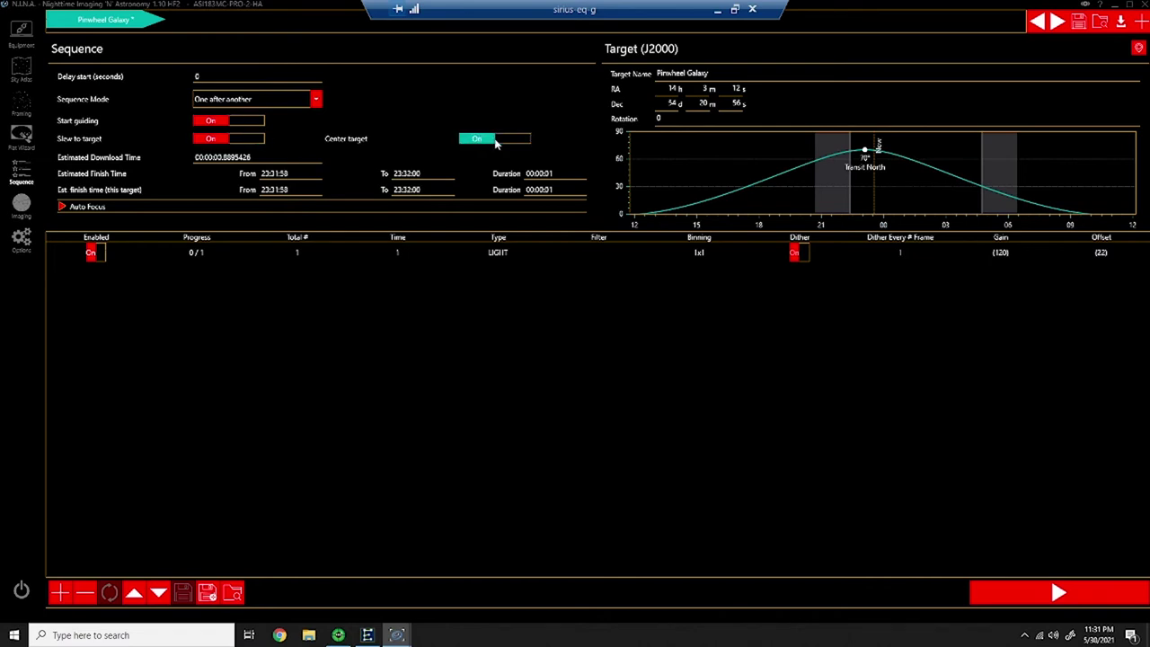
# Enable autofocus after elapsed time with a 45-minute interval
pyautogui.click(62, 207)
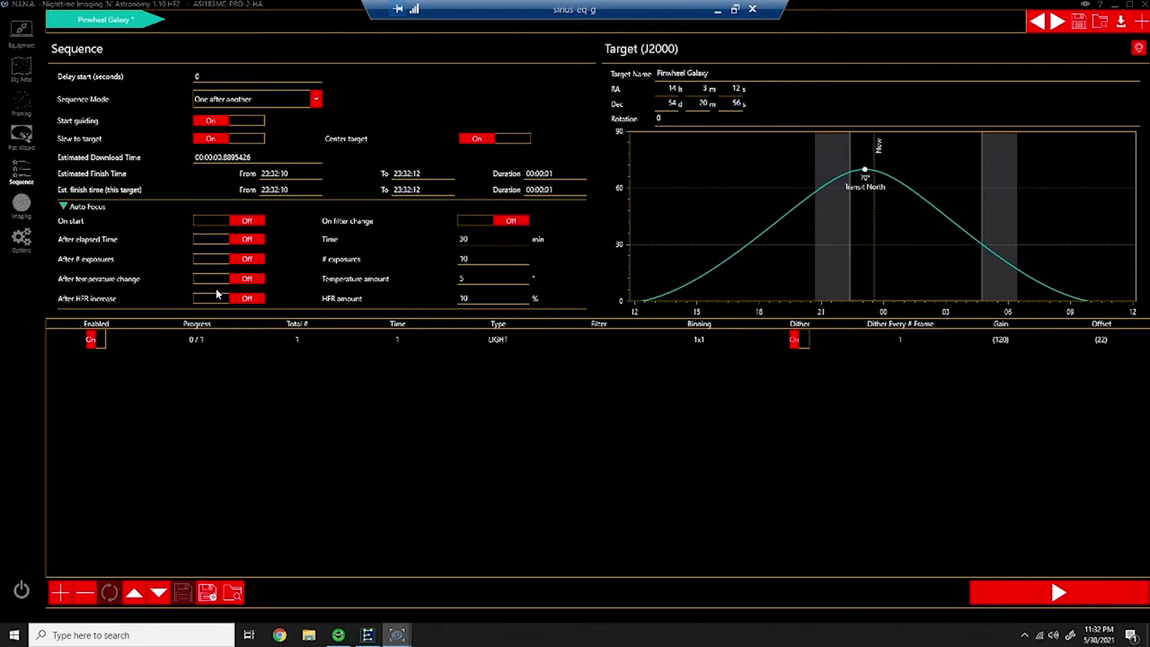
pyautogui.click(229, 241)
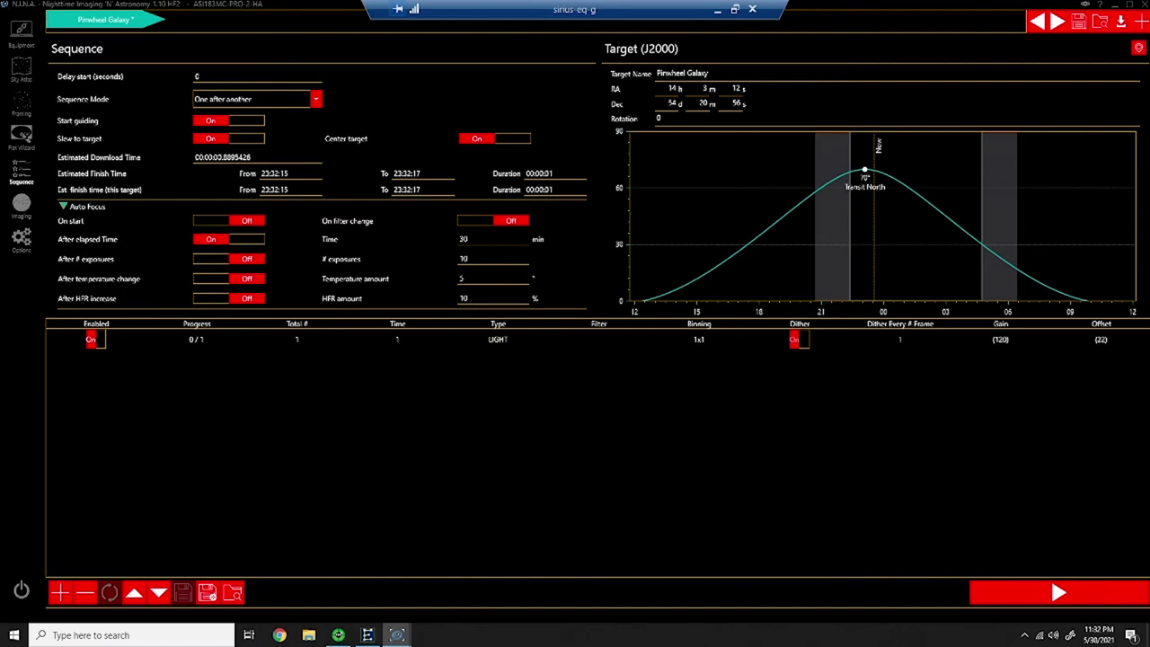
pyautogui.write('45')
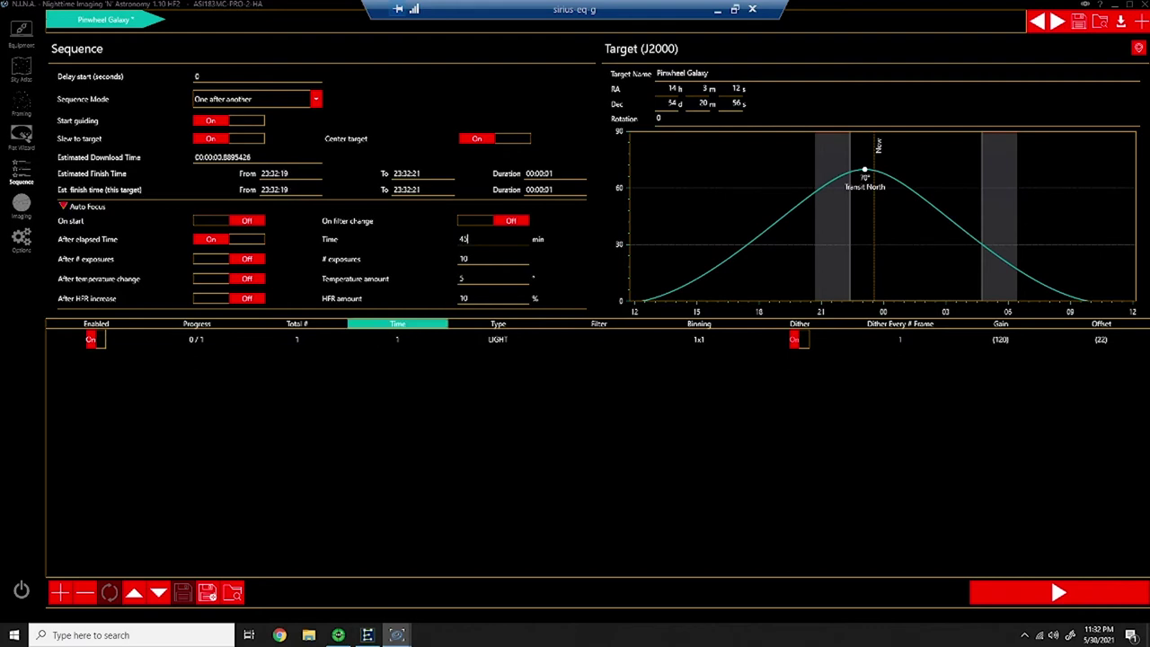
pyautogui.click(301, 344)
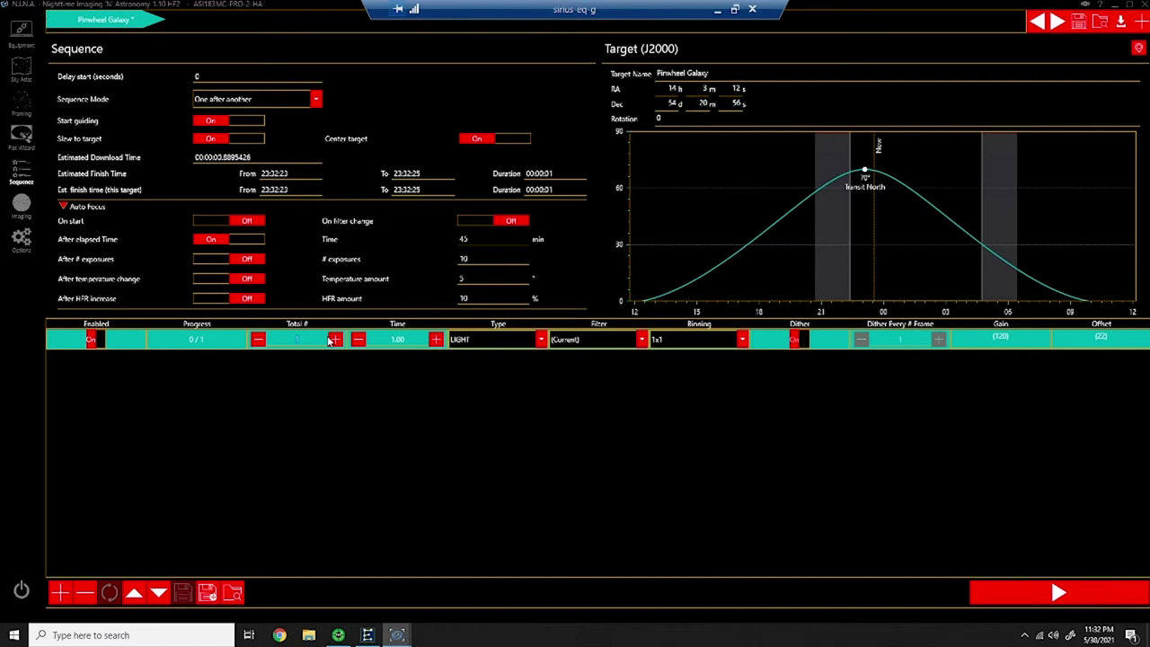
# Set the LIGHT row to 100 exposures of 120 seconds
pyautogui.write('100')
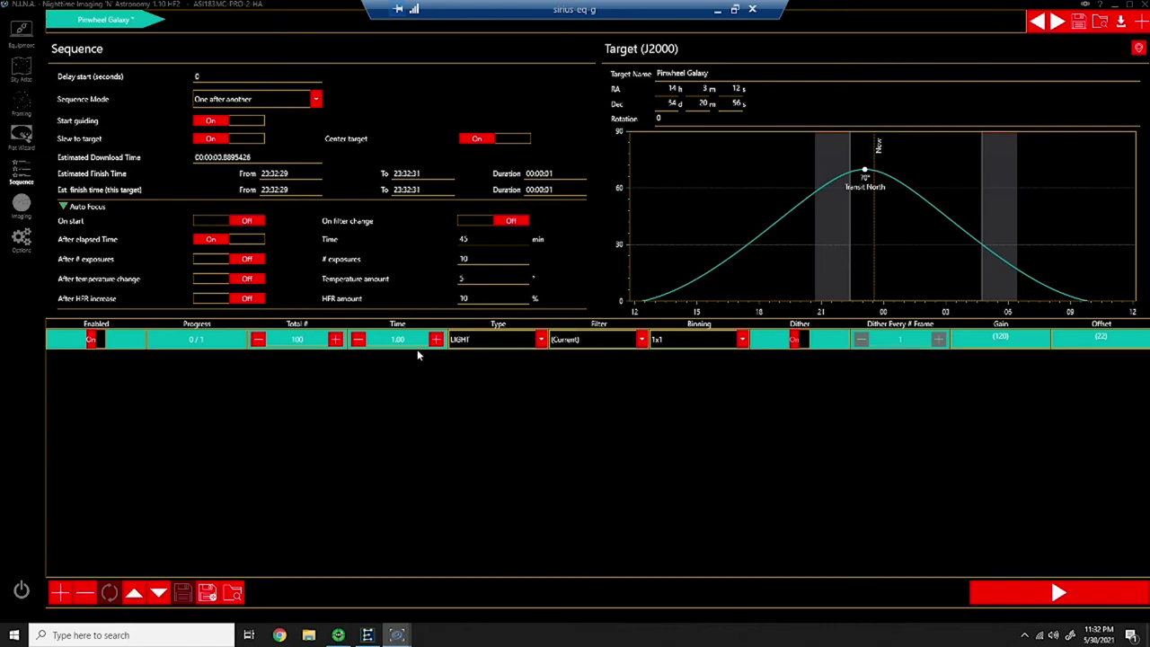
pyautogui.press('Tab')
pyautogui.write('6020')
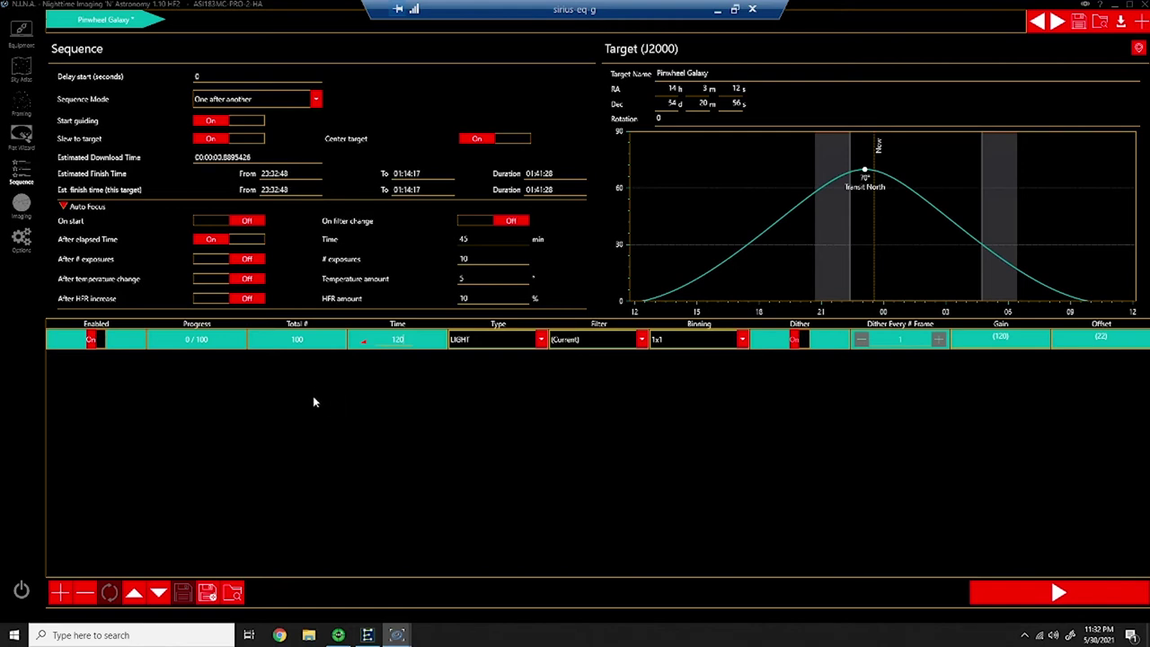
# In the RGB instance, set the target name to Pinwheel Galaxy from the suggestions
pyautogui.moveTo(395, 634)
pyautogui.click(483, 585)
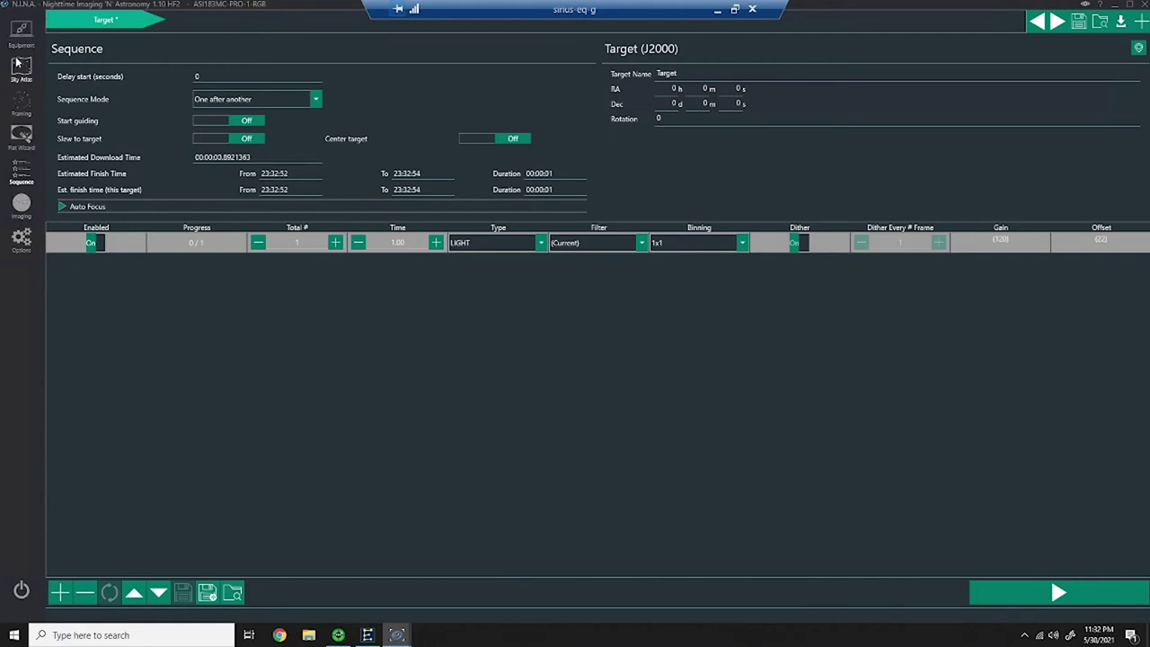
pyautogui.moveTo(679, 74); pyautogui.dragTo(604, 75)
pyautogui.write('Pinwheel Galay')
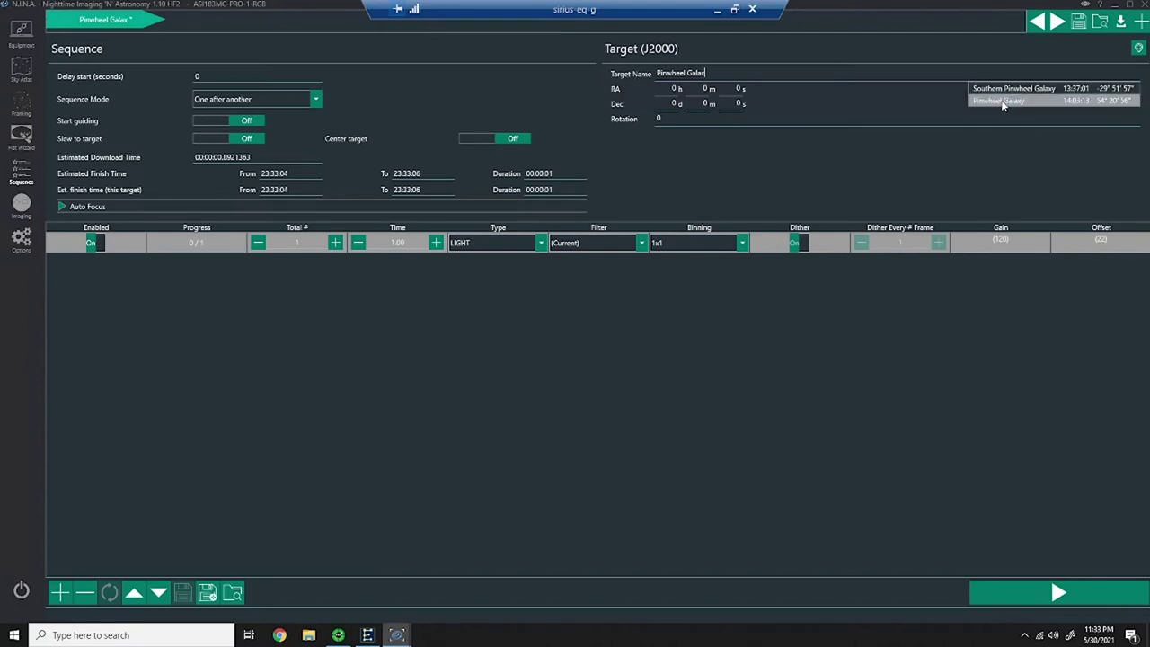
pyautogui.click(1002, 101)
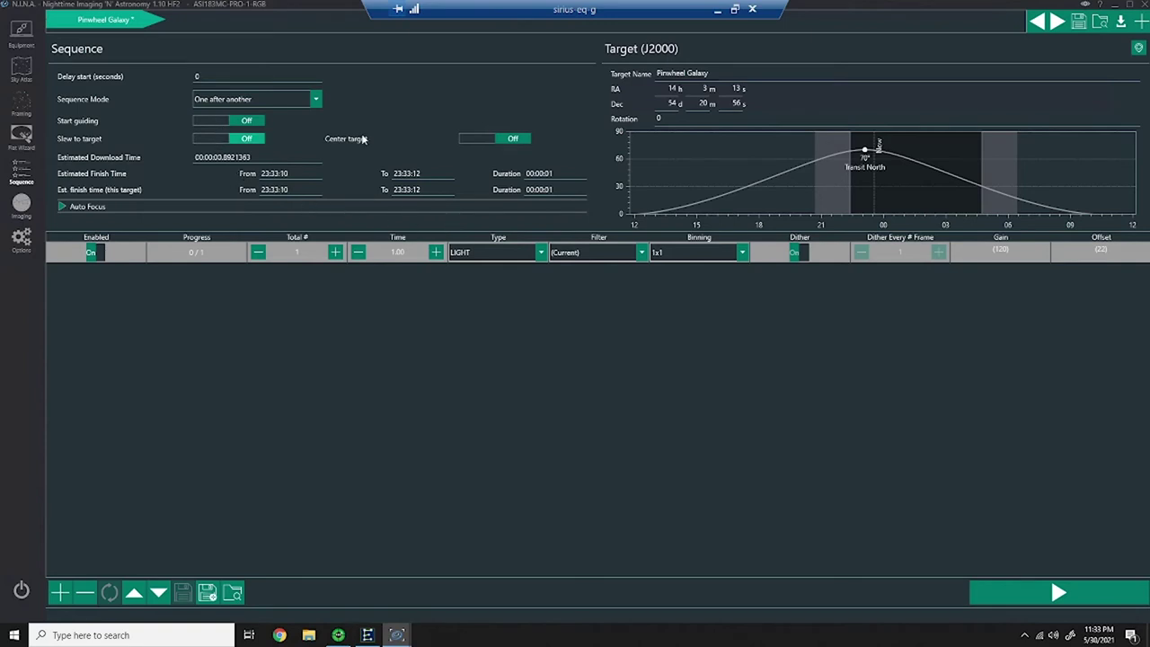
# Enter a 45-minute autofocus interval in the Auto Focus settings
pyautogui.click(63, 206)
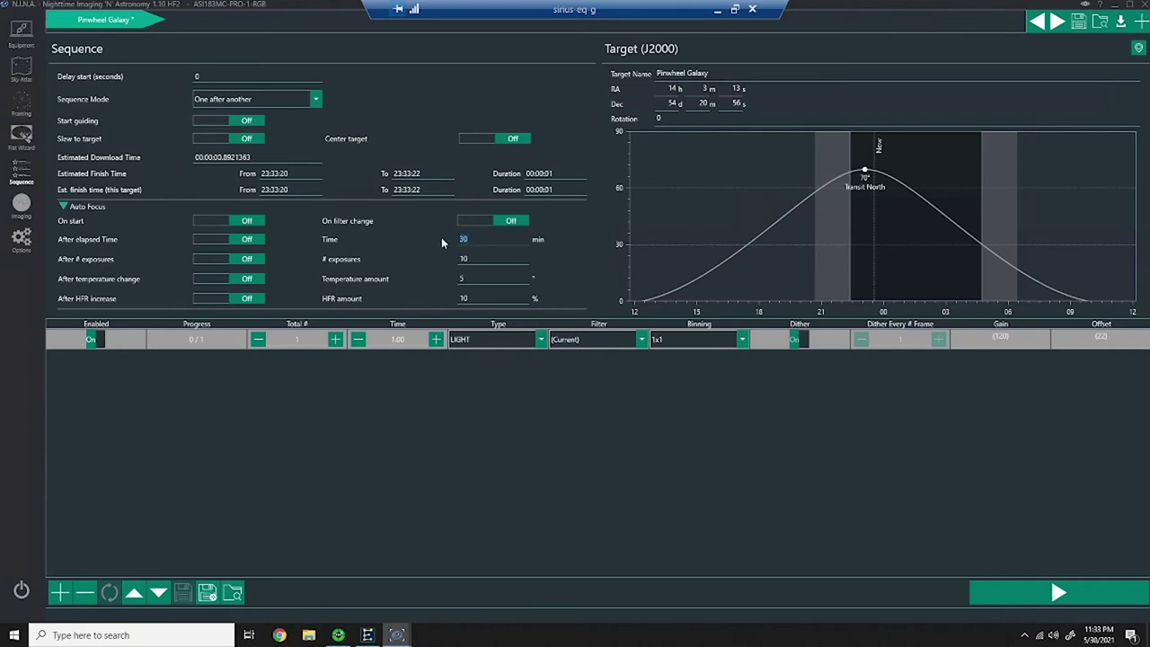
pyautogui.write('45')
pyautogui.press('Tab')
# Set 100 exposures of 120 s and enable the elapsed-time autofocus trigger
pyautogui.click(316, 367)
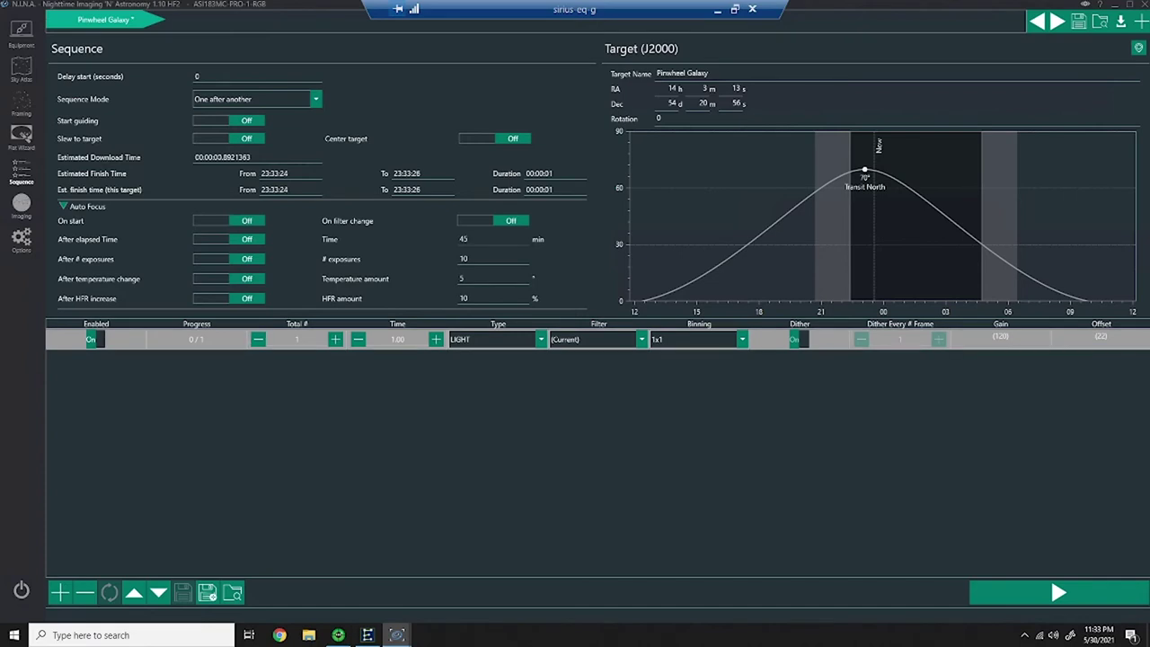
pyautogui.write('100')
pyautogui.press('Tab')
pyautogui.write('120')
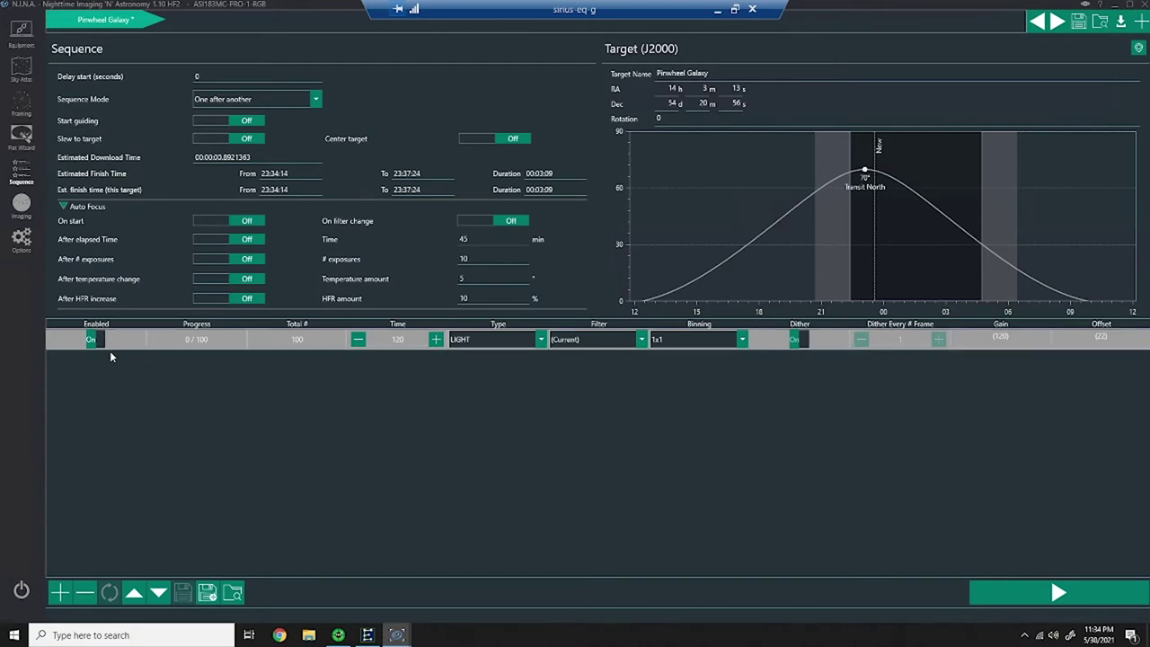
pyautogui.click(219, 239)
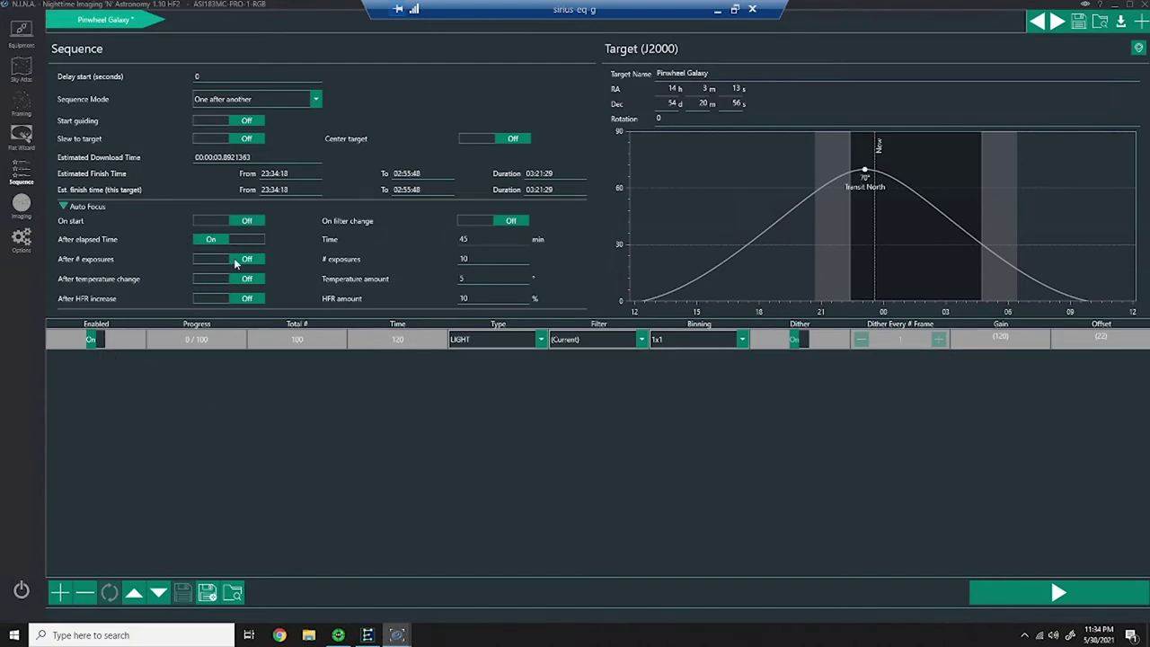
pyautogui.click(23, 205)
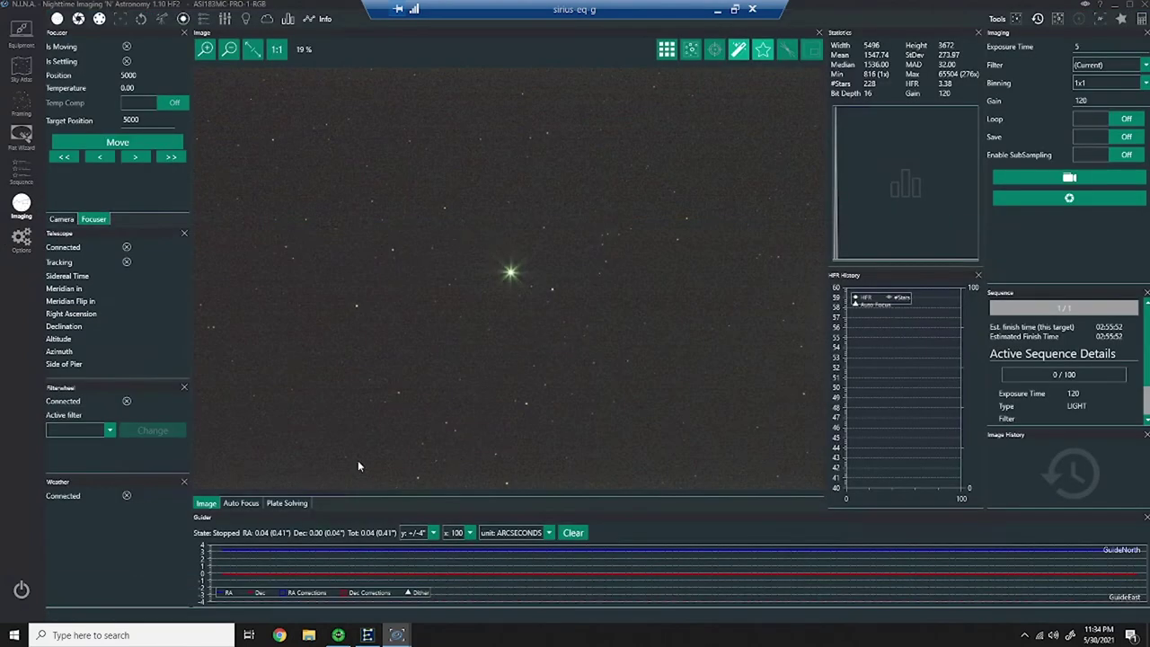
pyautogui.click(241, 504)
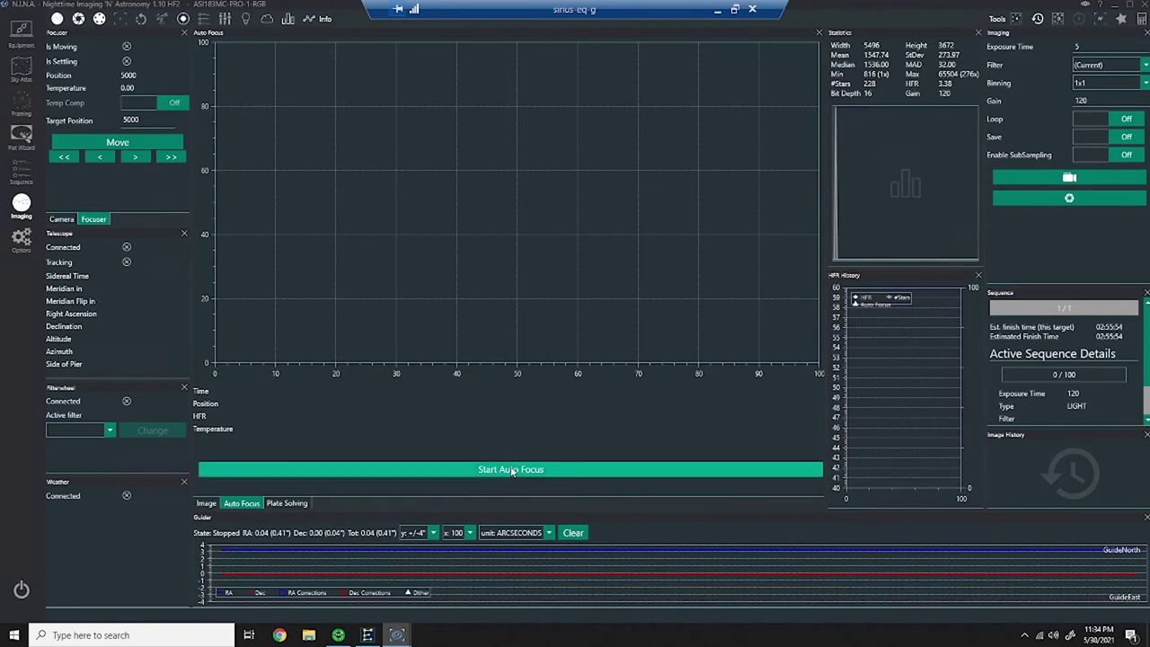
pyautogui.click(512, 468)
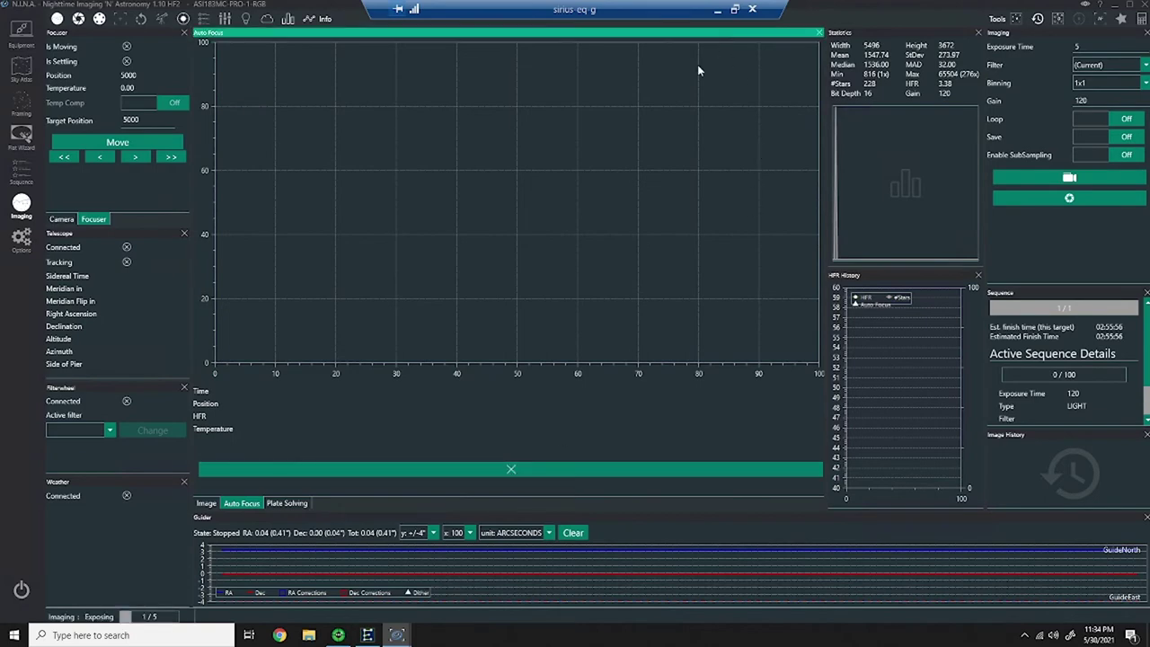
pyautogui.moveTo(397, 637)
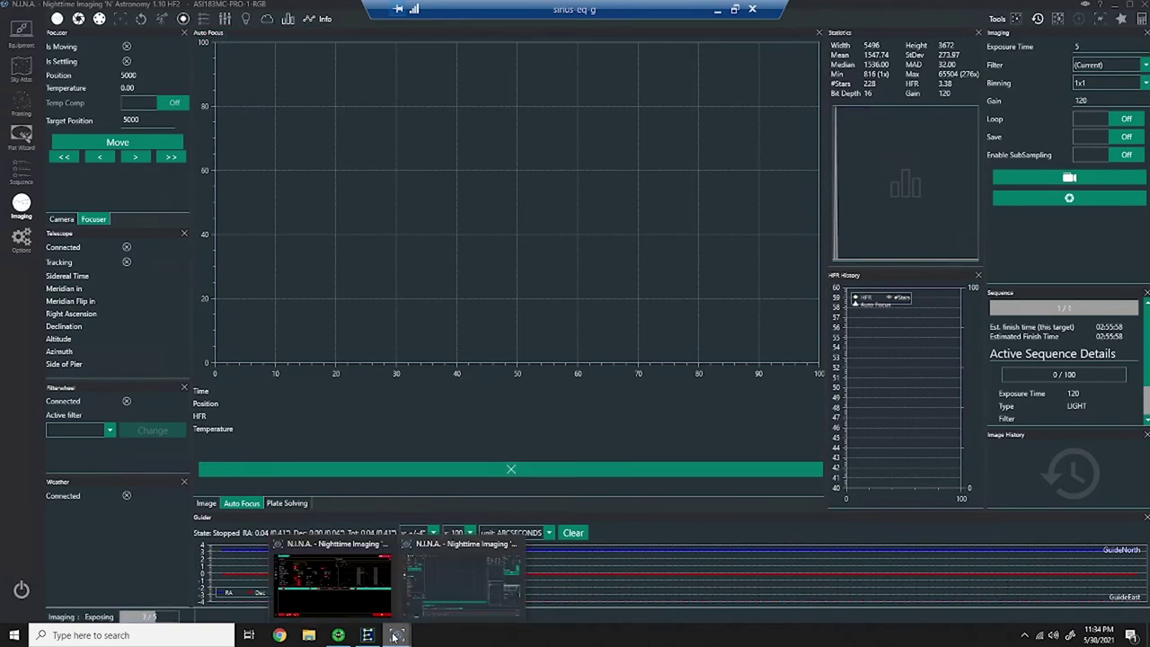
pyautogui.click(364, 575)
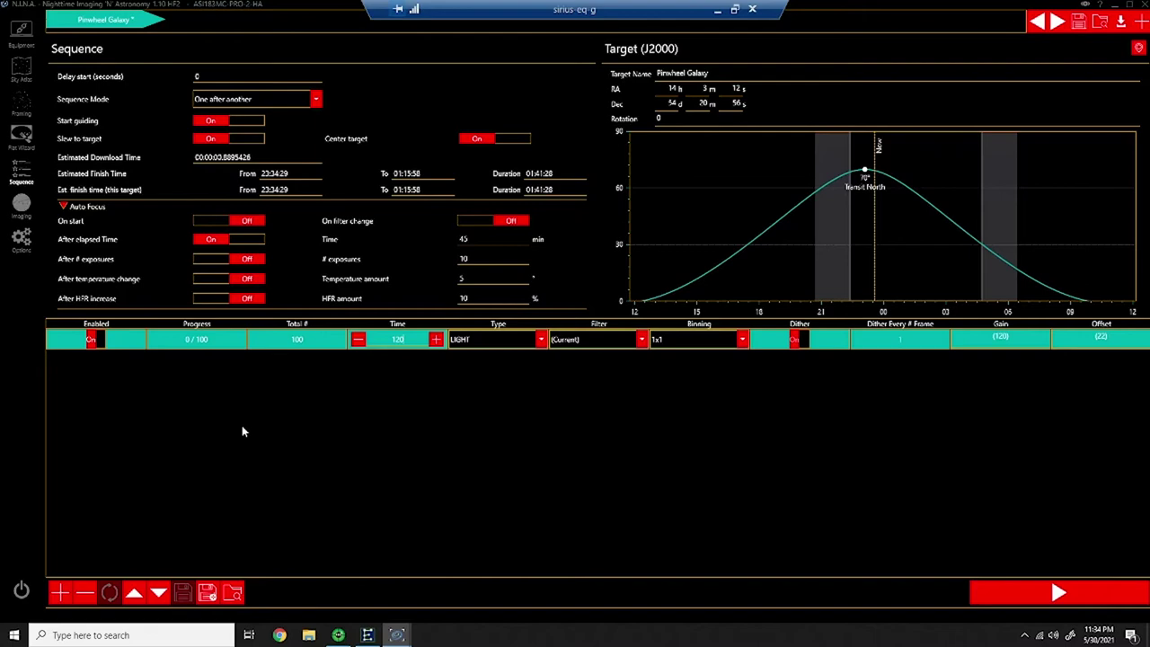
pyautogui.click(22, 205)
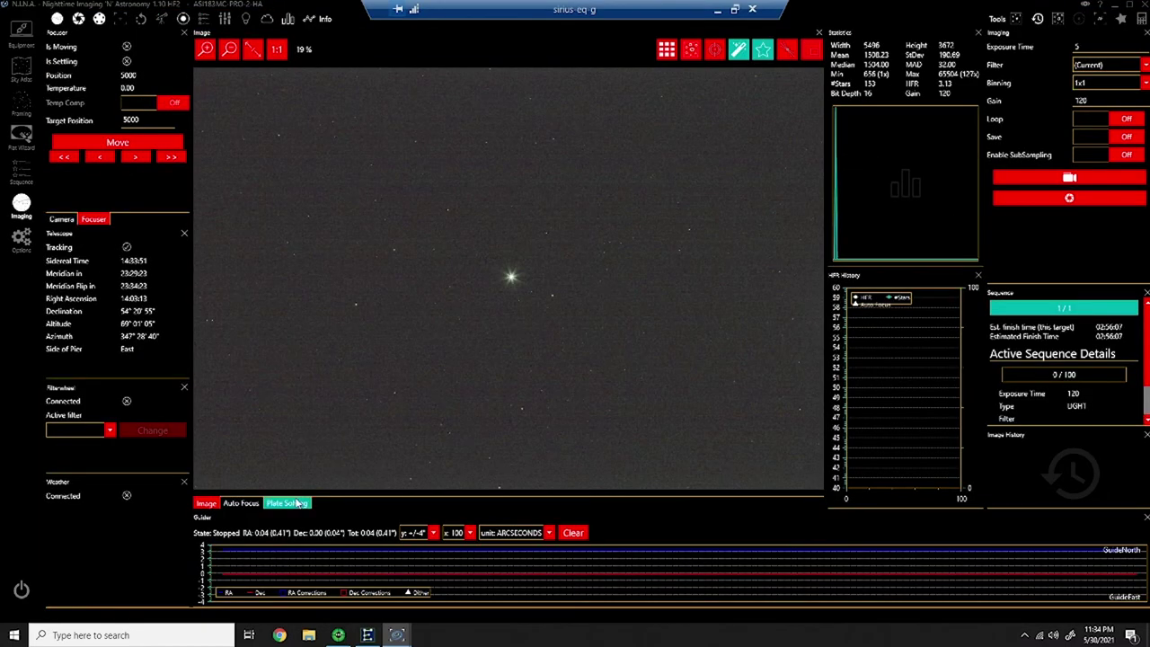
pyautogui.click(241, 503)
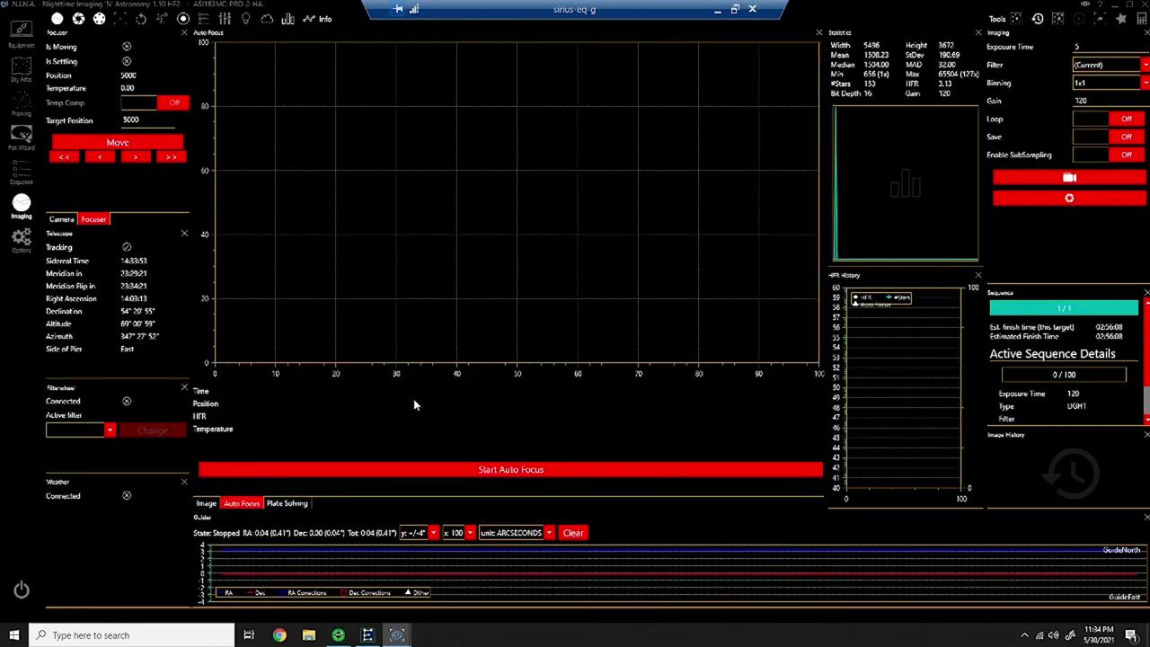
pyautogui.click(506, 470)
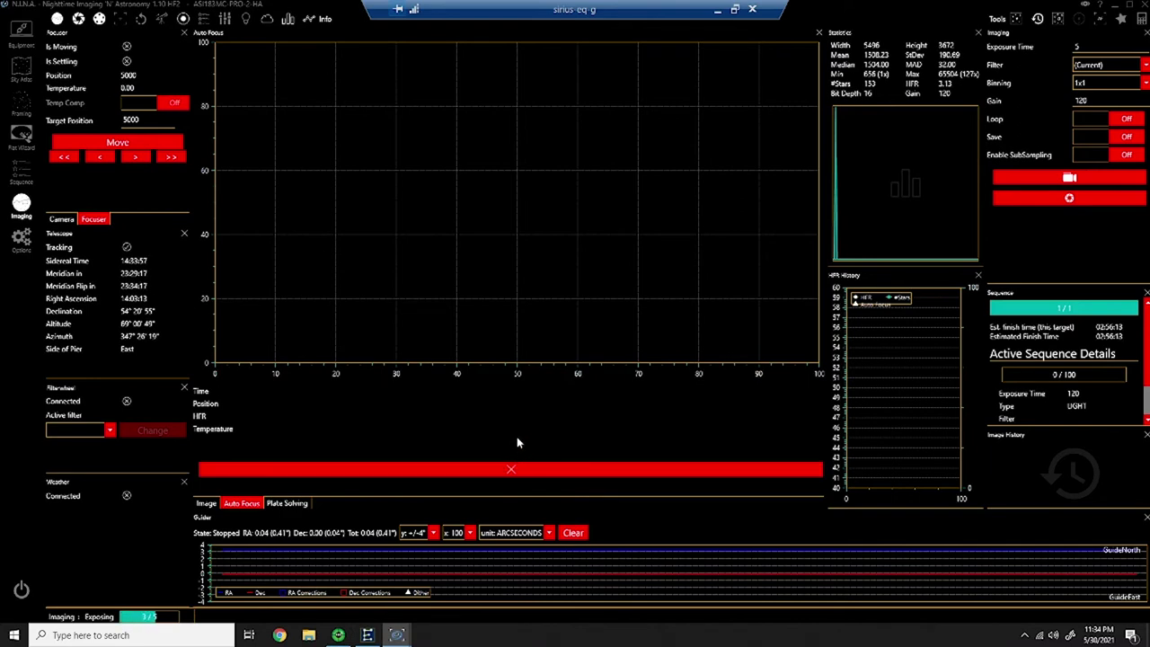
pyautogui.moveTo(397, 638)
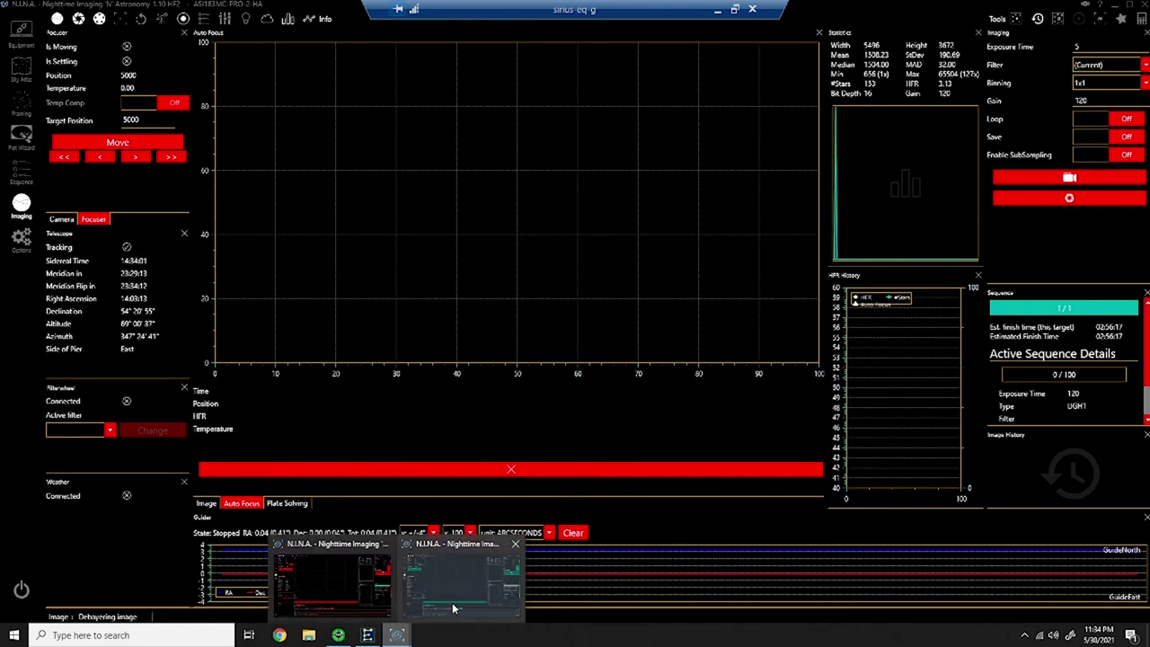
pyautogui.moveTo(454, 609)
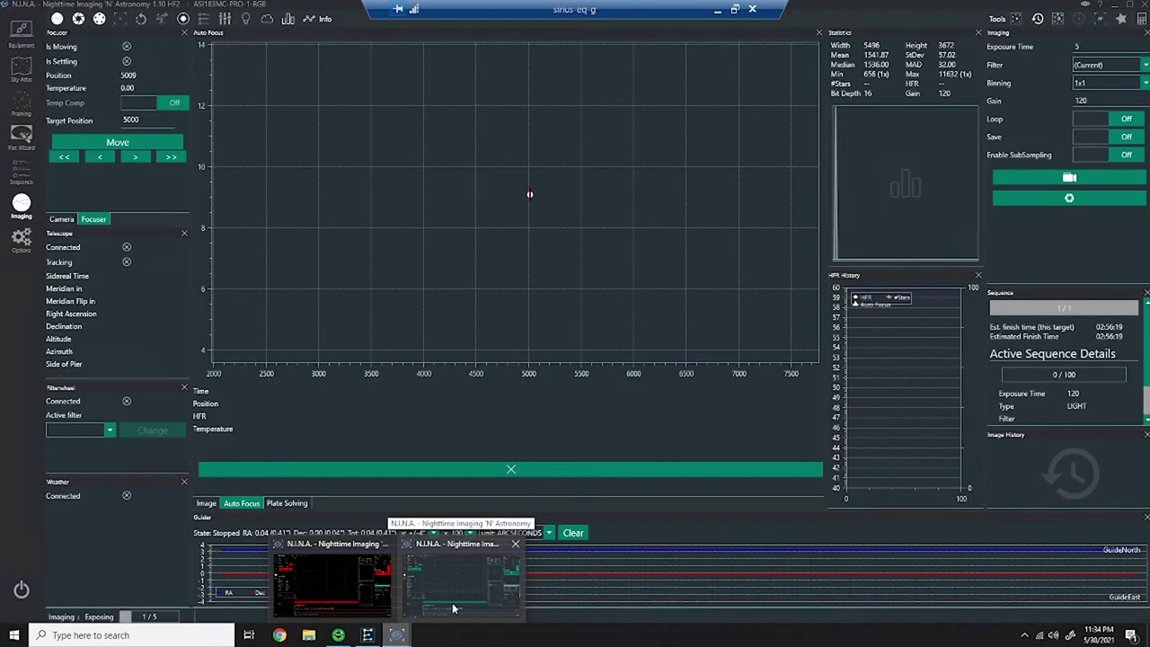
pyautogui.moveTo(339, 602)
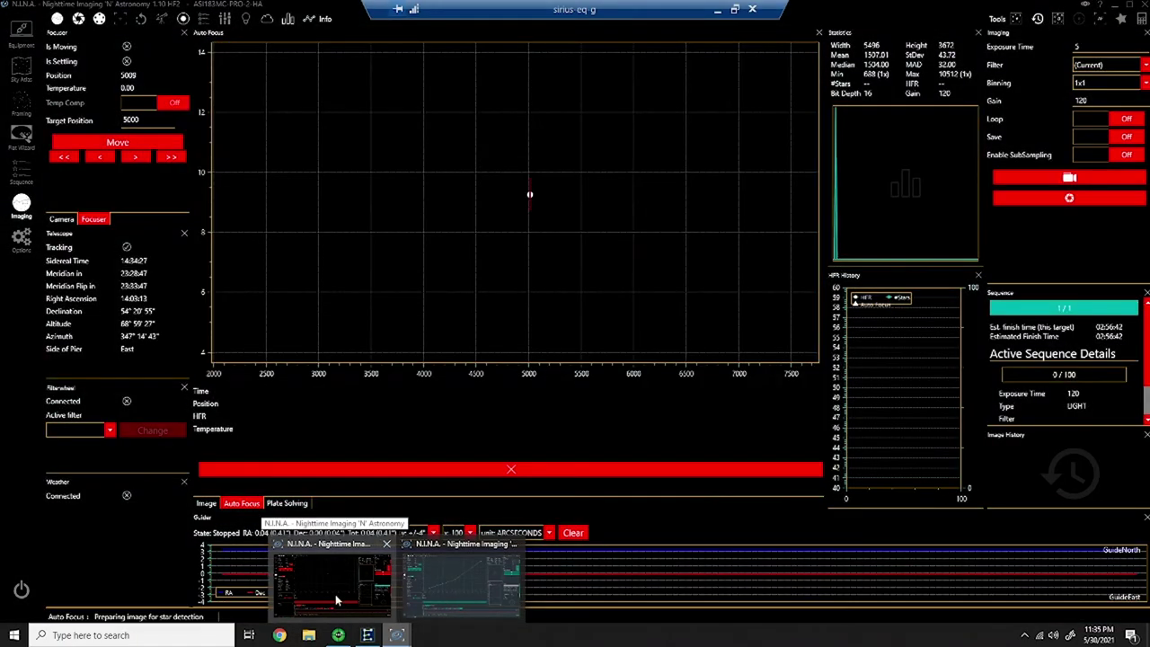
pyautogui.moveTo(463, 591)
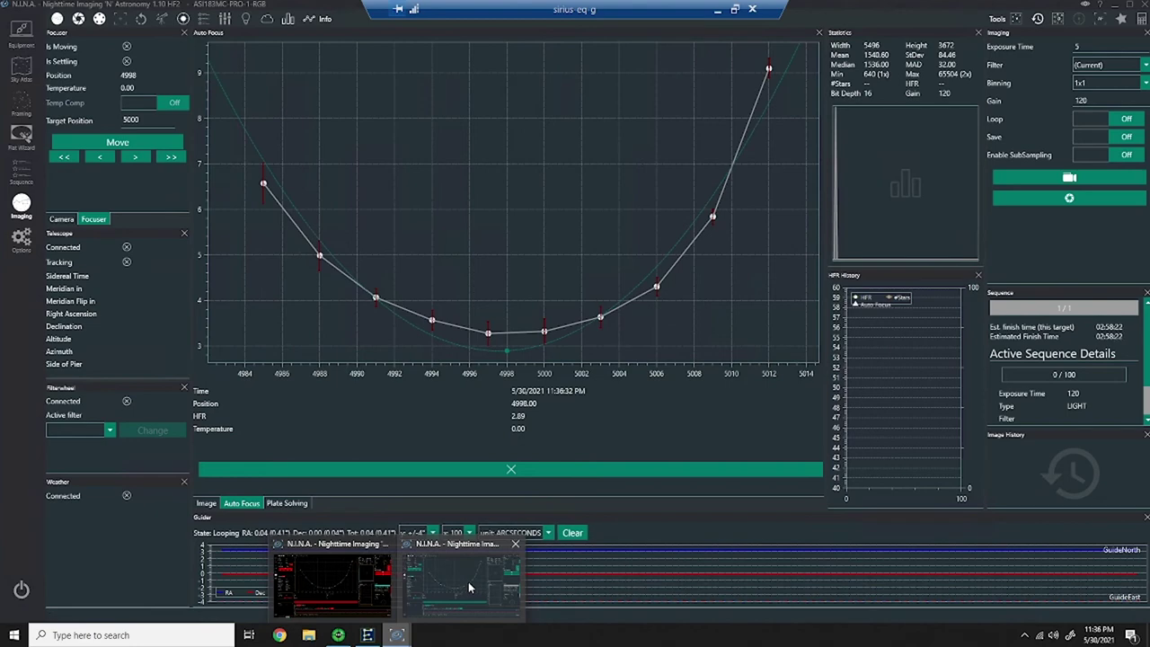
pyautogui.moveTo(326, 589)
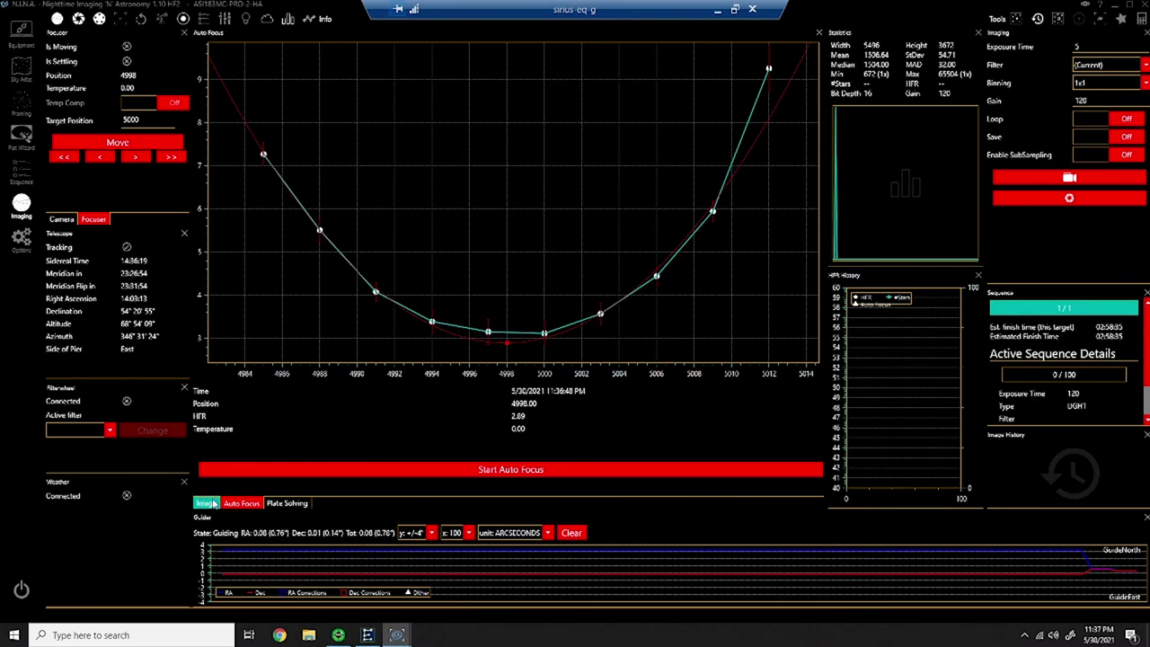
pyautogui.click(214, 505)
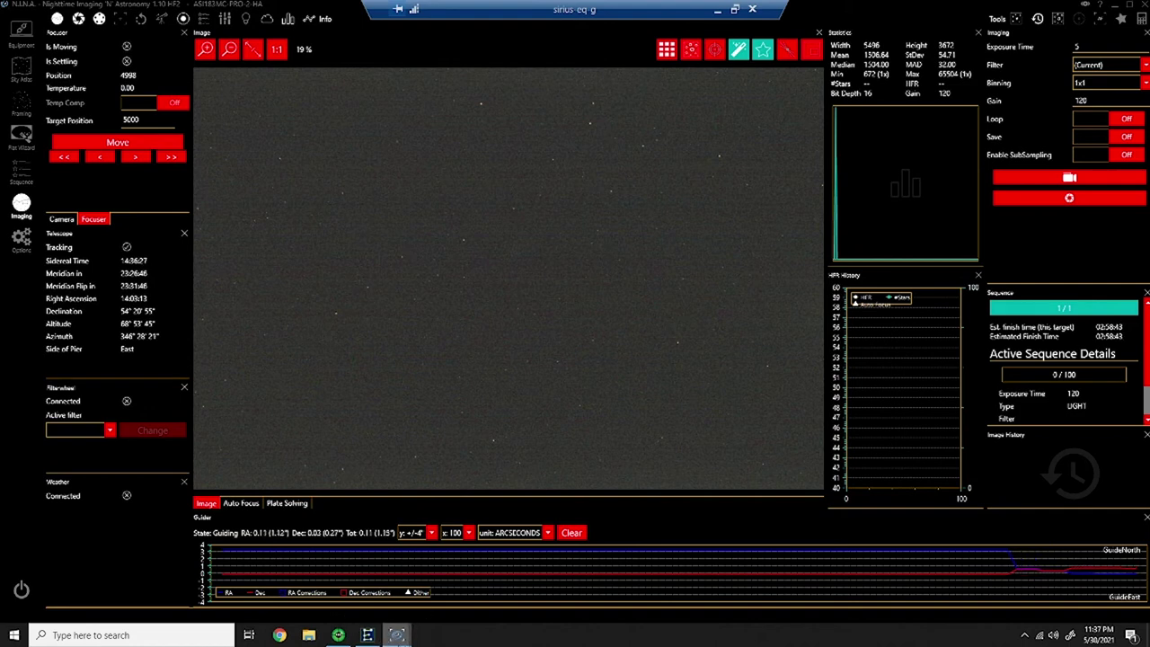
# Show the star image in the other N.I.N.A. instance's Image tab
pyautogui.moveTo(397, 634)
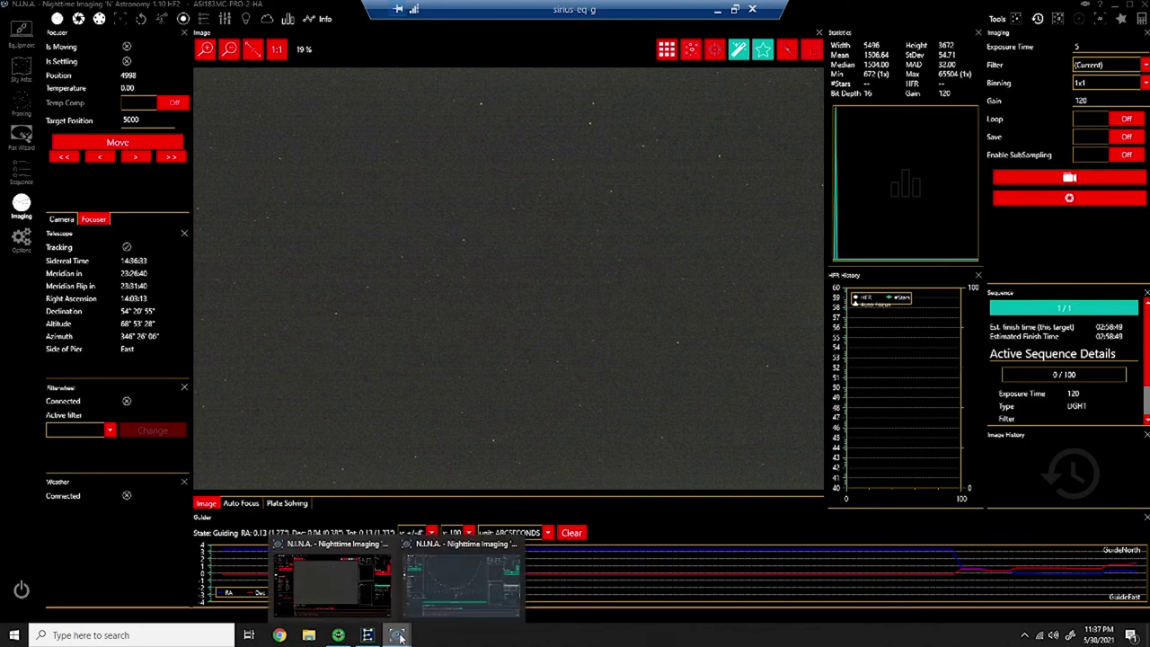
pyautogui.click(457, 589)
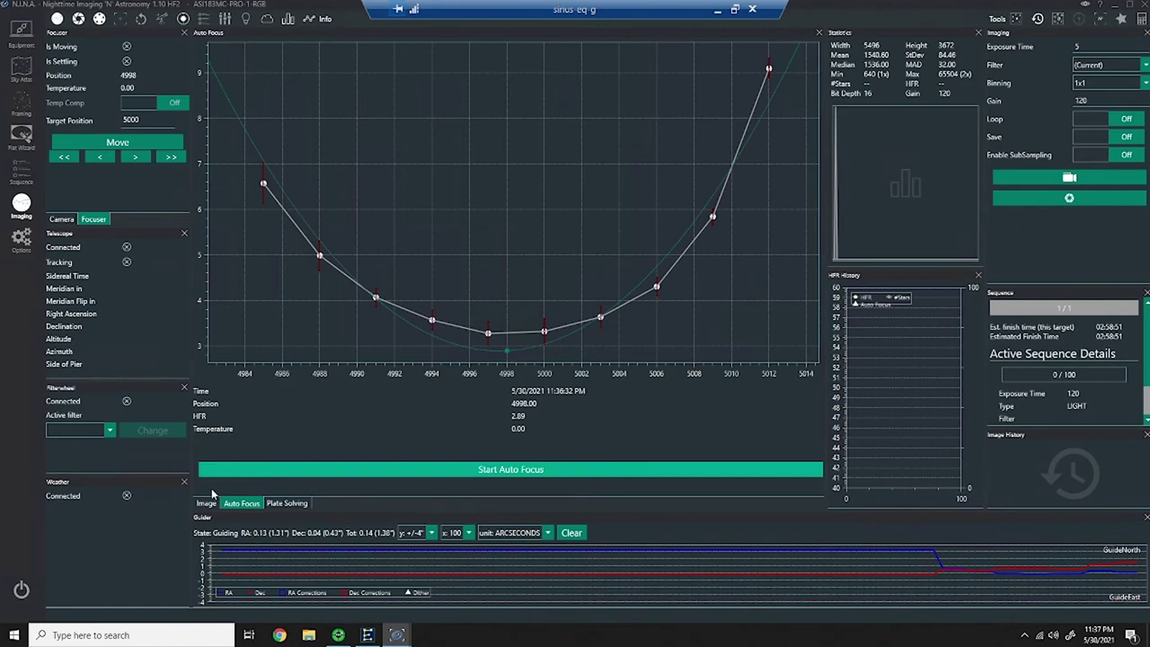
pyautogui.click(206, 503)
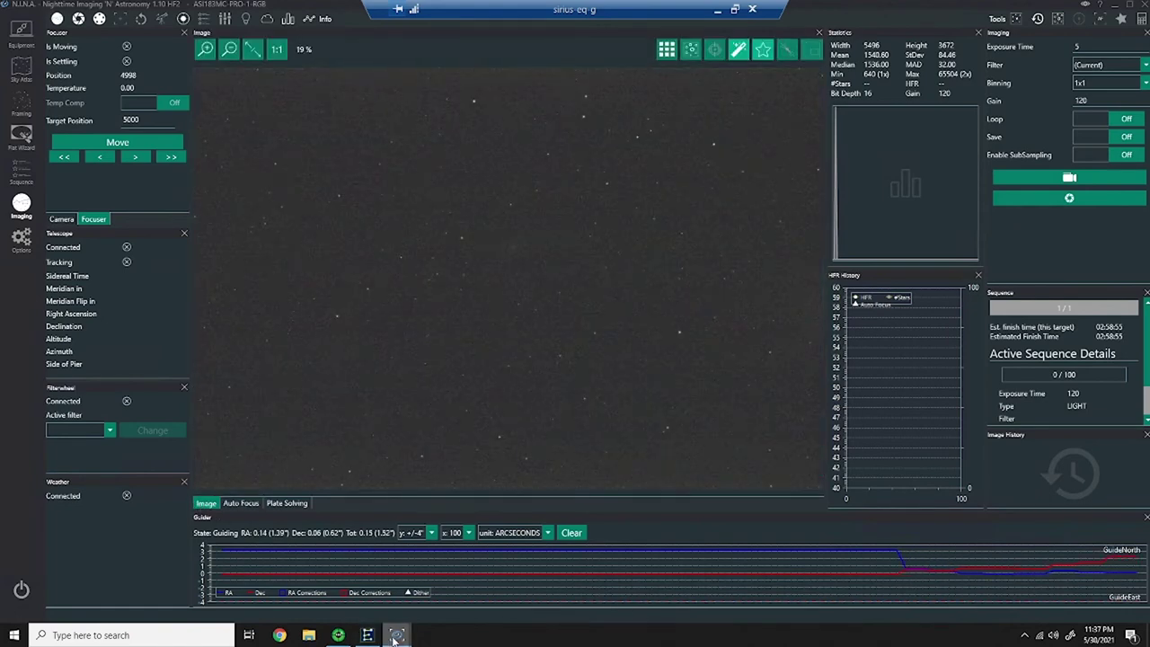
# Plate-solve the red-themed instance's M 101 frame and sync the mount to it
pyautogui.moveTo(397, 638)
pyautogui.click(332, 578)
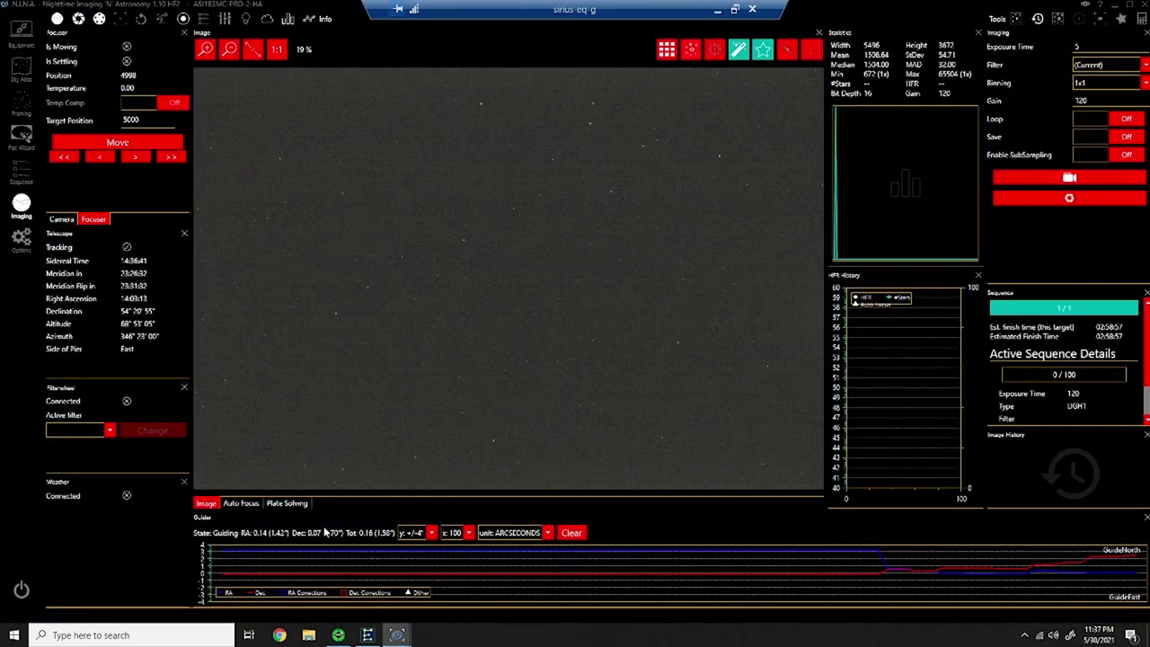
pyautogui.click(287, 504)
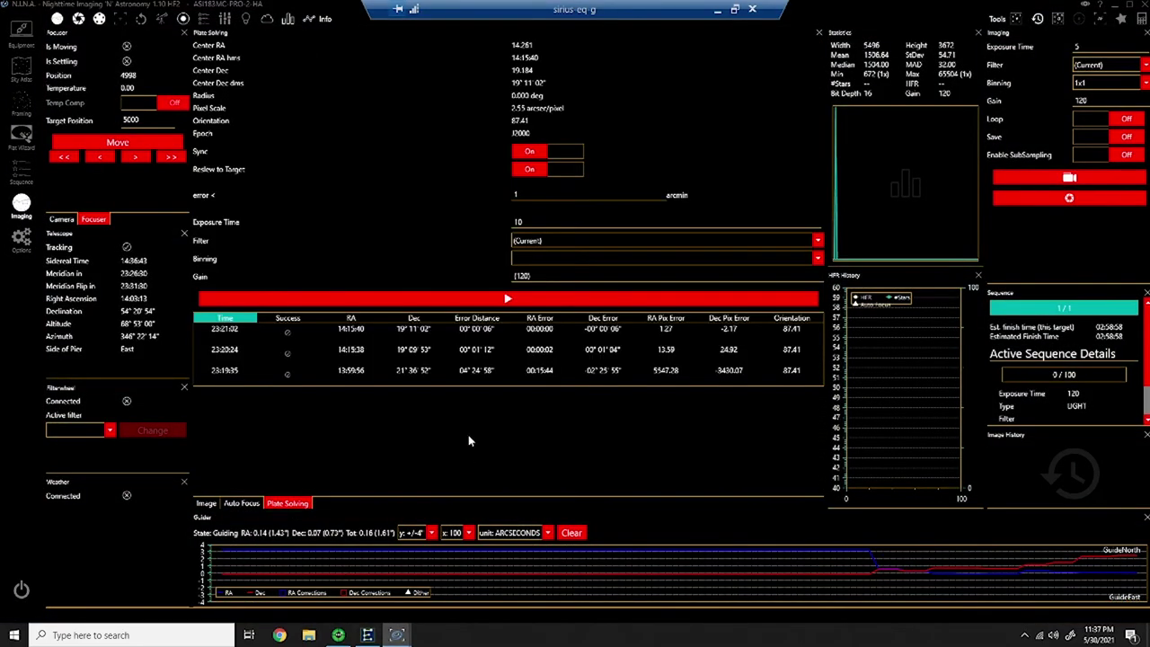
pyautogui.click(508, 298)
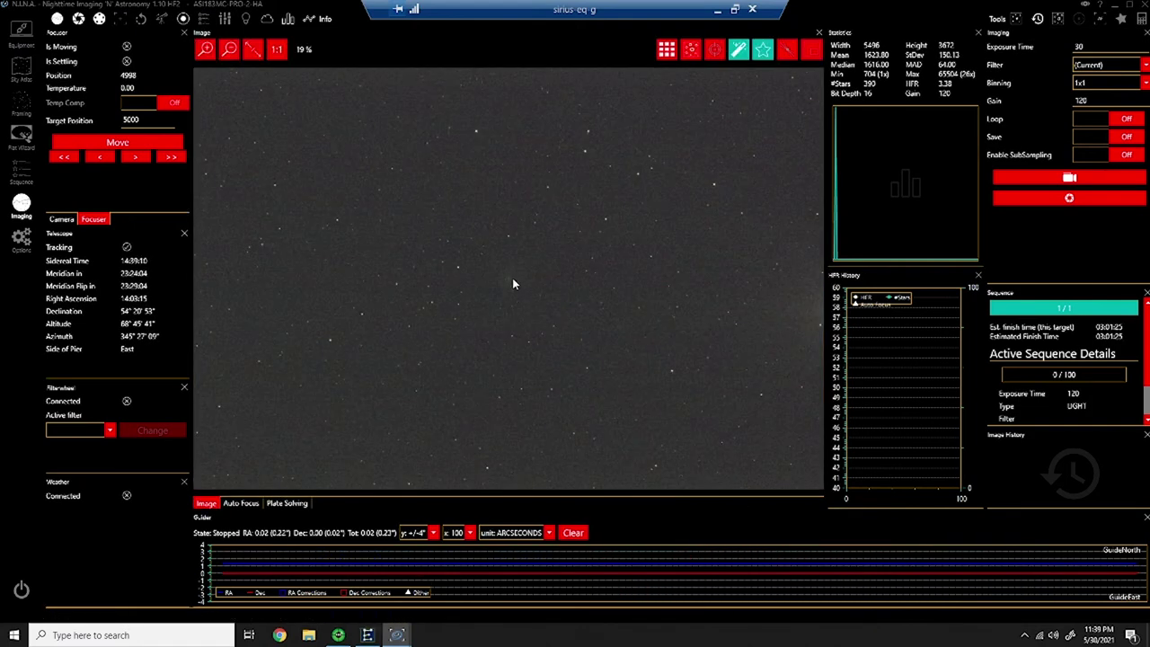
# Take a 30-second test exposure with the green-themed instance
pyautogui.scroll(6, 512, 278)
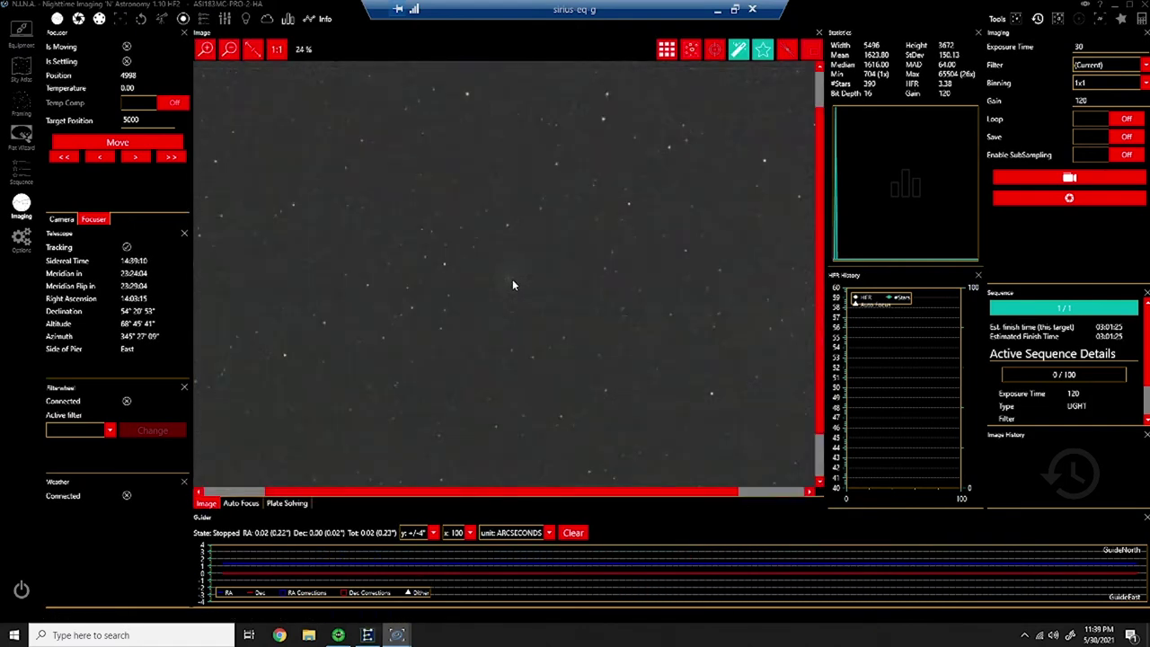
pyautogui.scroll(-6, 512, 279)
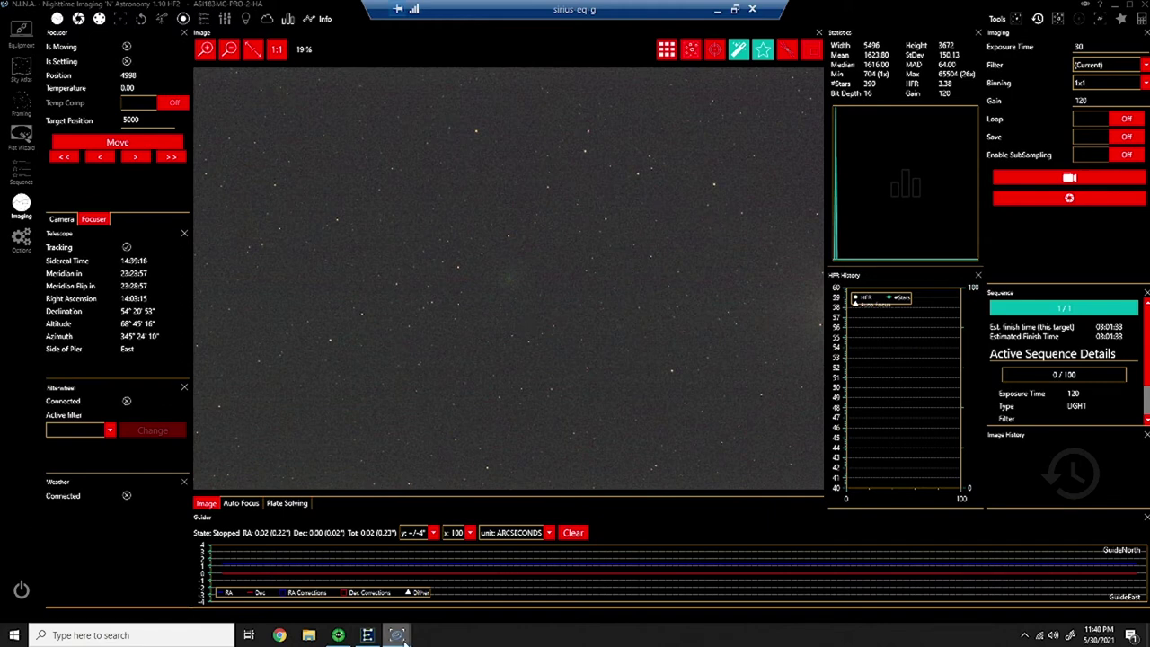
pyautogui.moveTo(404, 639)
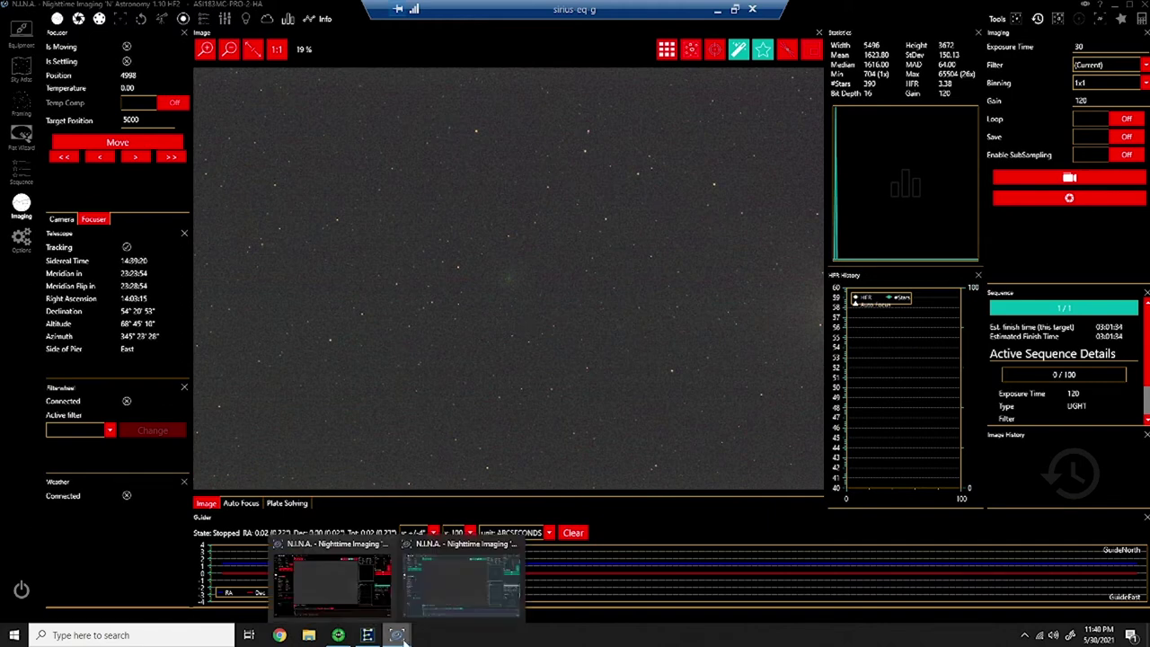
pyautogui.click(492, 589)
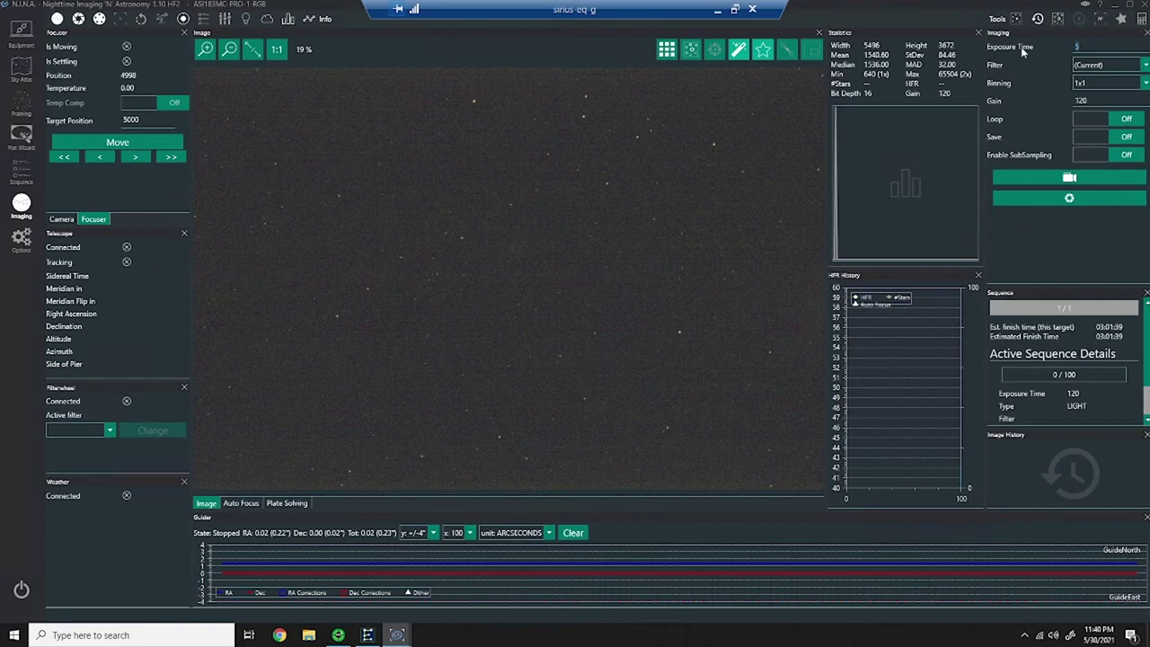
pyautogui.write('30')
pyautogui.click(1070, 198)
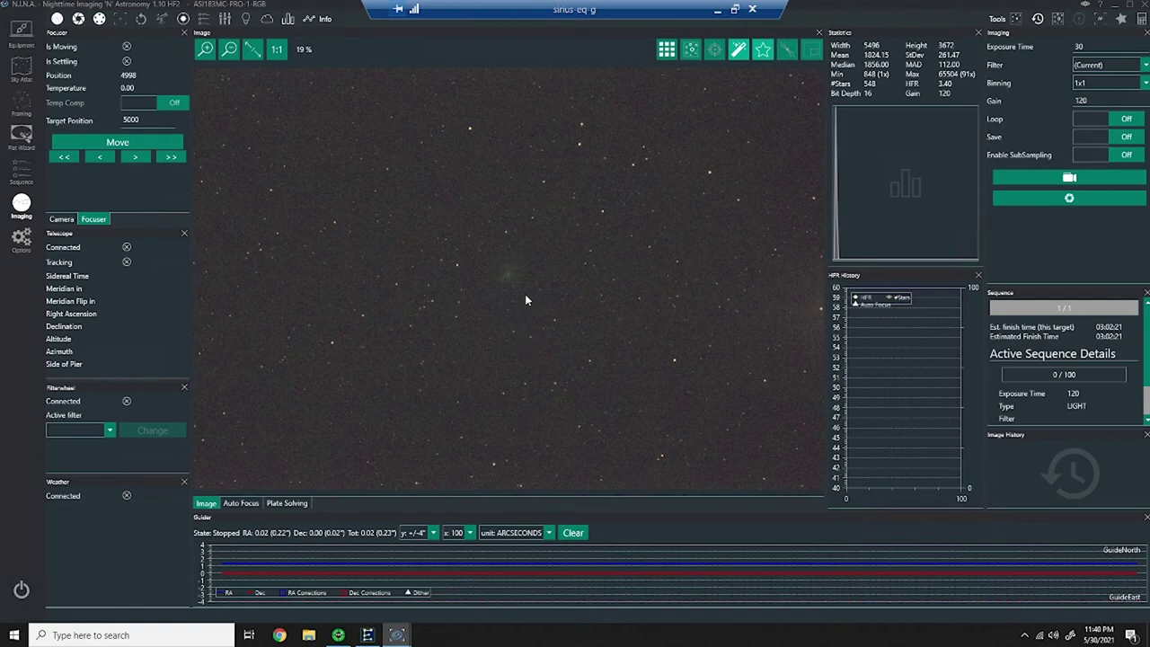
# Zoom to check the faint galaxy, then open the Pinwheel Galaxy sequence
pyautogui.scroll(4, 516, 282)
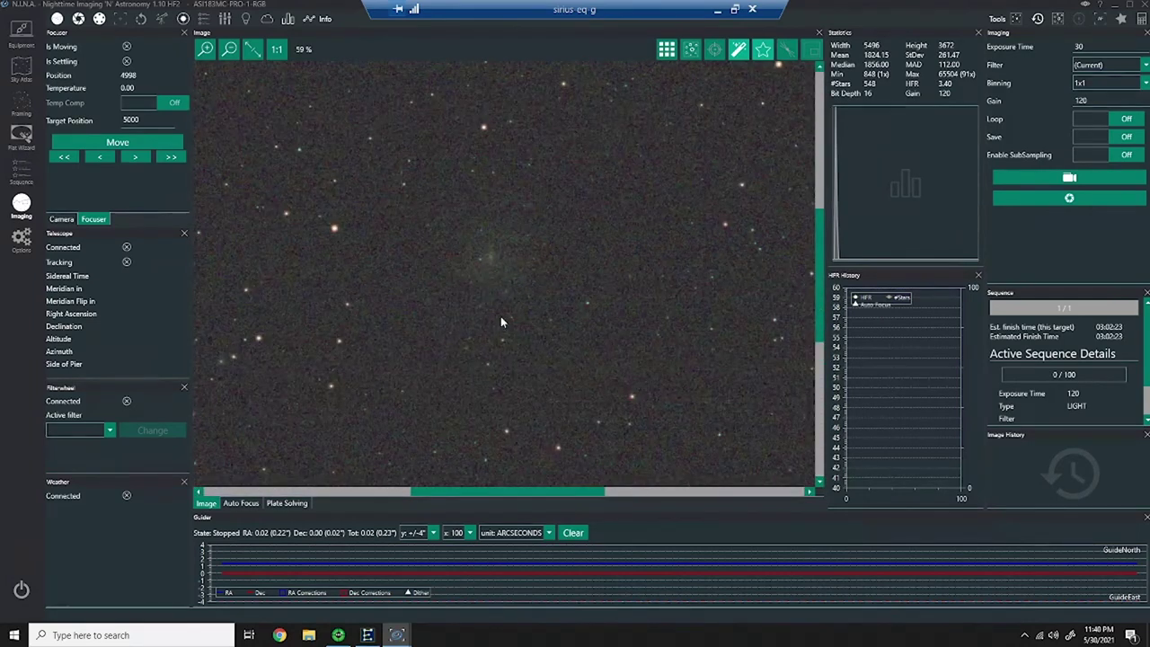
pyautogui.scroll(-4, 504, 348)
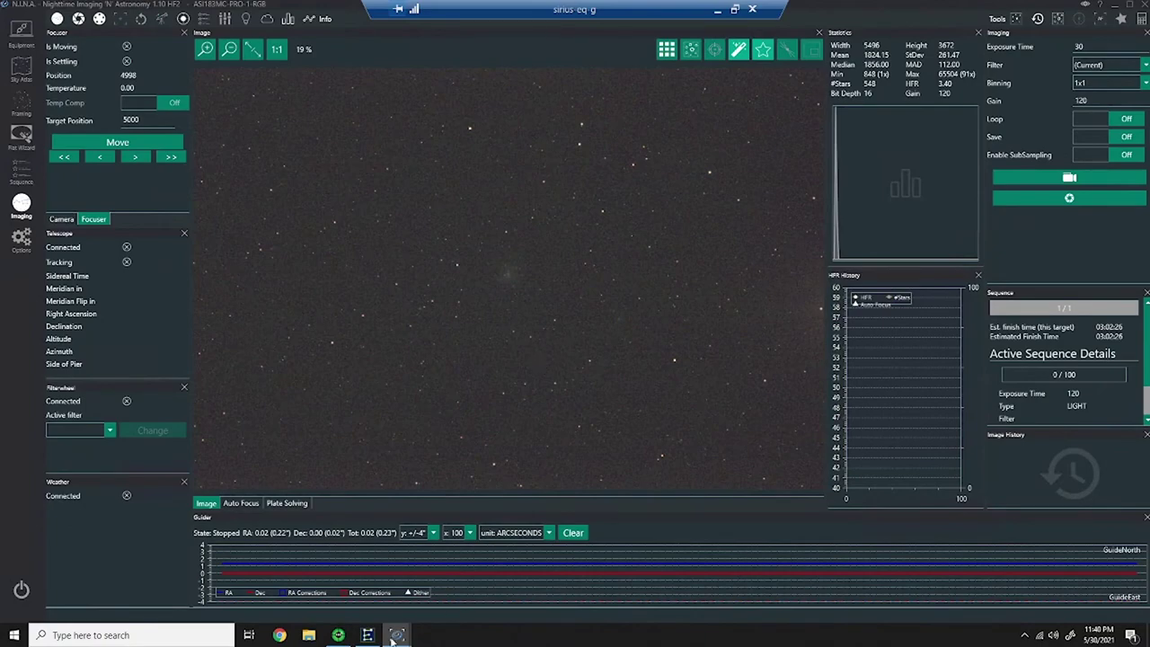
pyautogui.moveTo(393, 636)
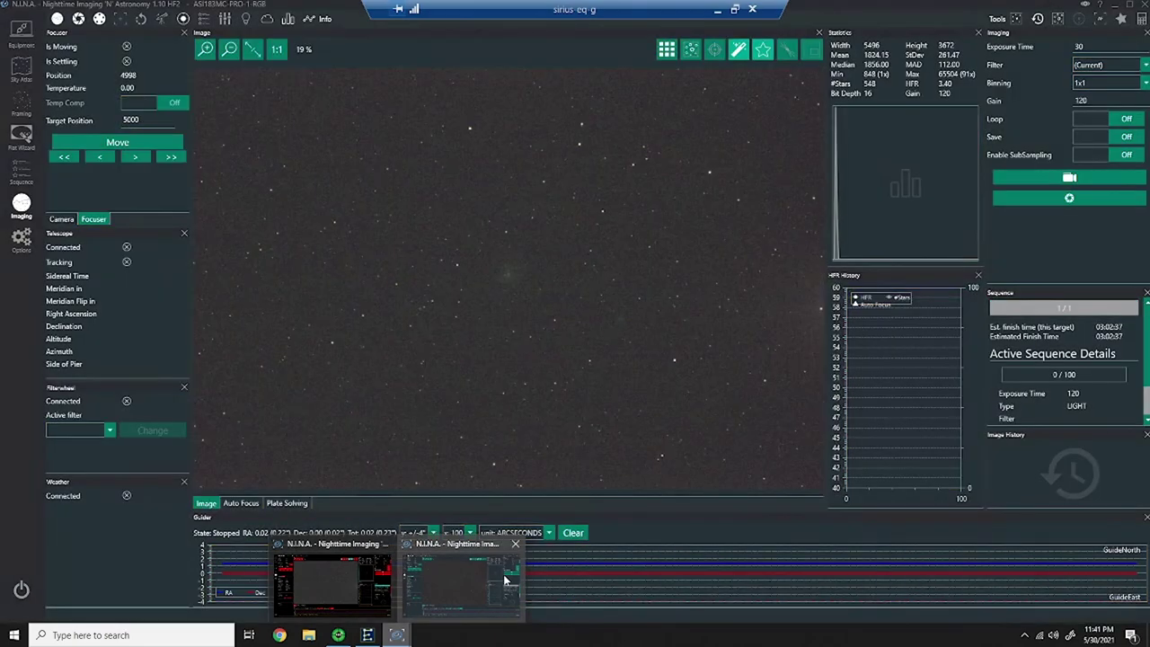
pyautogui.click(21, 173)
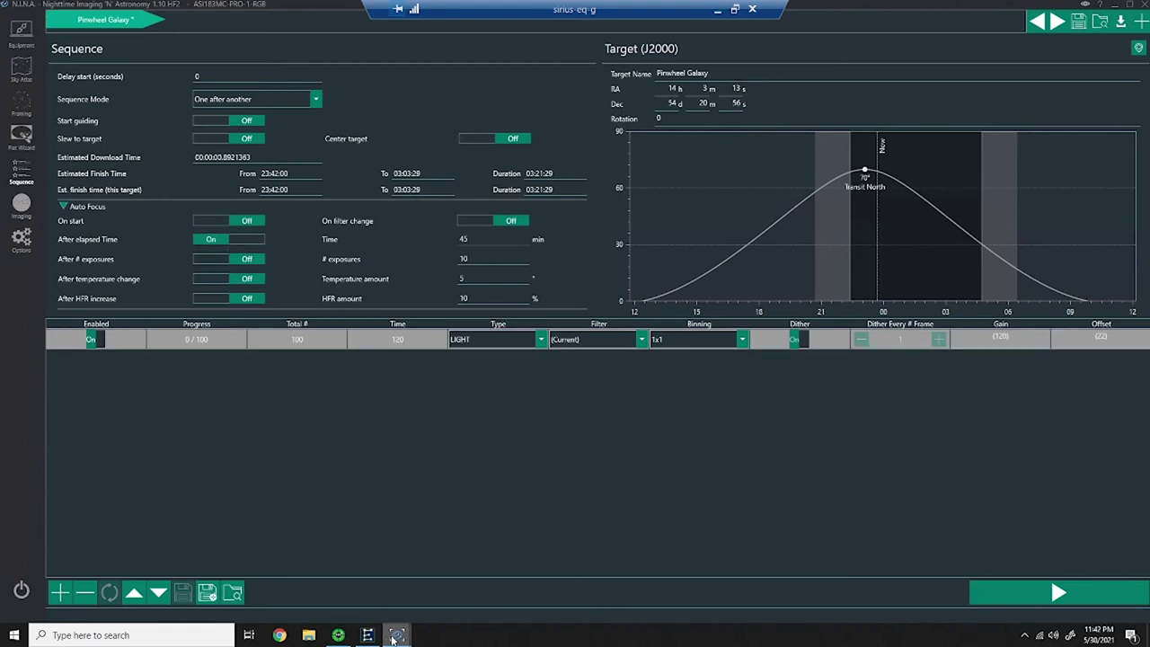
# Turn off Slew to target in the red instance's sequence and start it
pyautogui.click(324, 584)
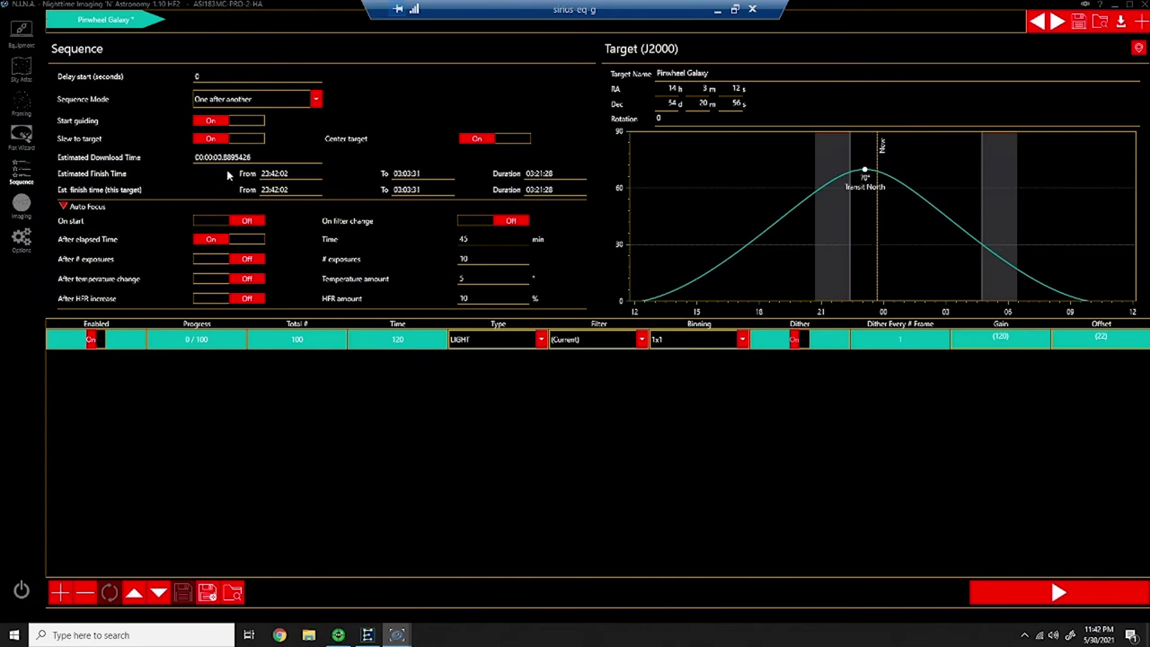
pyautogui.click(217, 139)
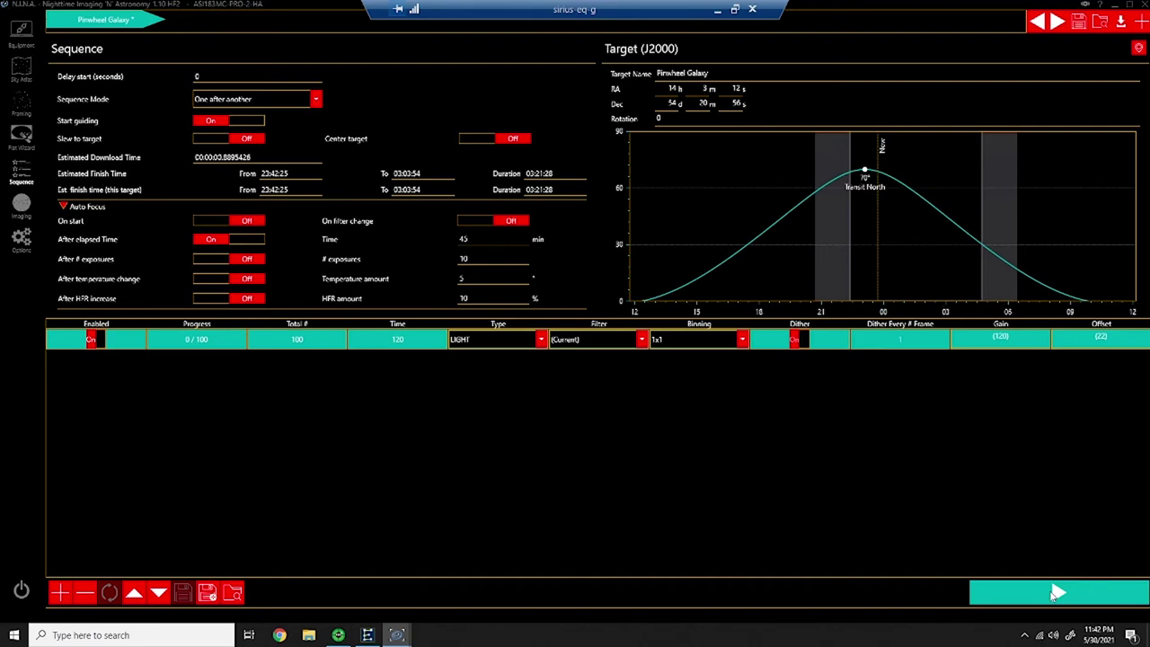
pyautogui.click(1056, 593)
# Start the green instance's Pinwheel Galaxy sequence, accepting the checklist warning
pyautogui.moveTo(397, 634)
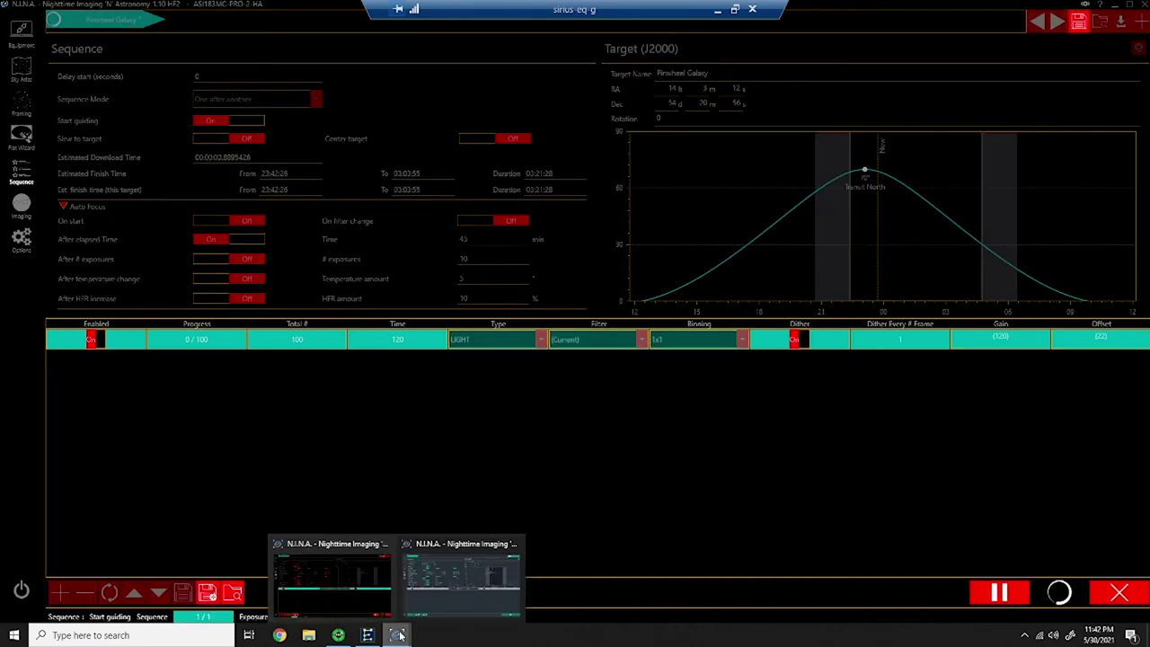
pyautogui.click(479, 589)
pyautogui.click(1056, 593)
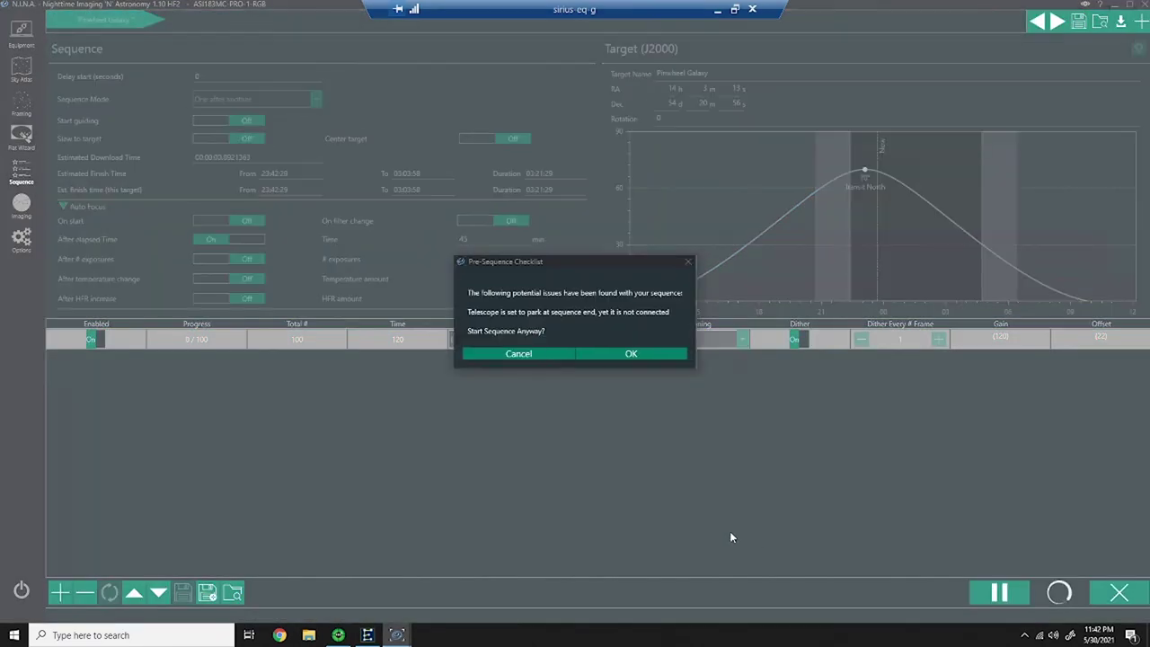
pyautogui.click(633, 354)
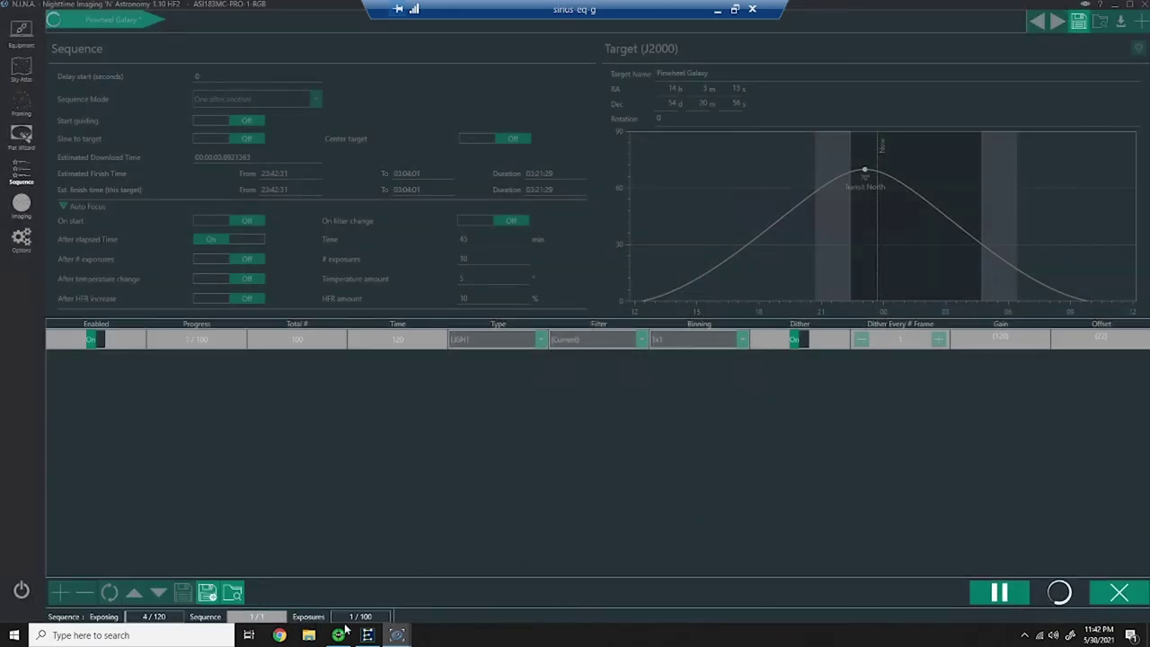
pyautogui.moveTo(398, 635)
pyautogui.moveTo(346, 595)
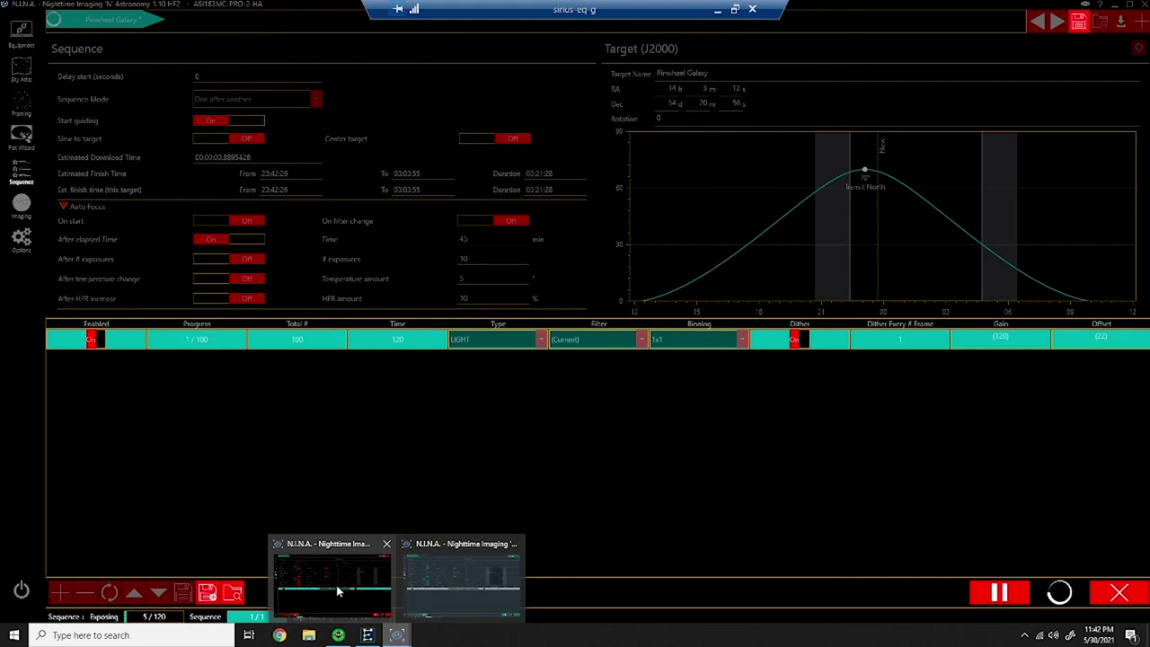
# Show the live imaging view in both the green and red instances
pyautogui.moveTo(455, 592)
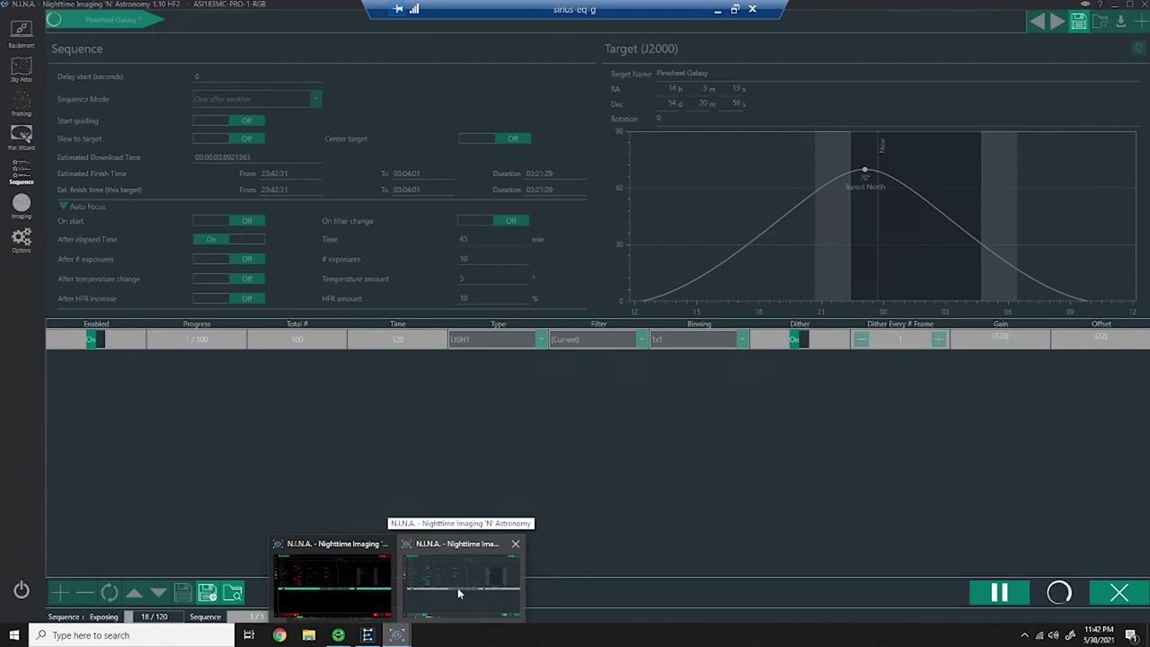
pyautogui.click(458, 588)
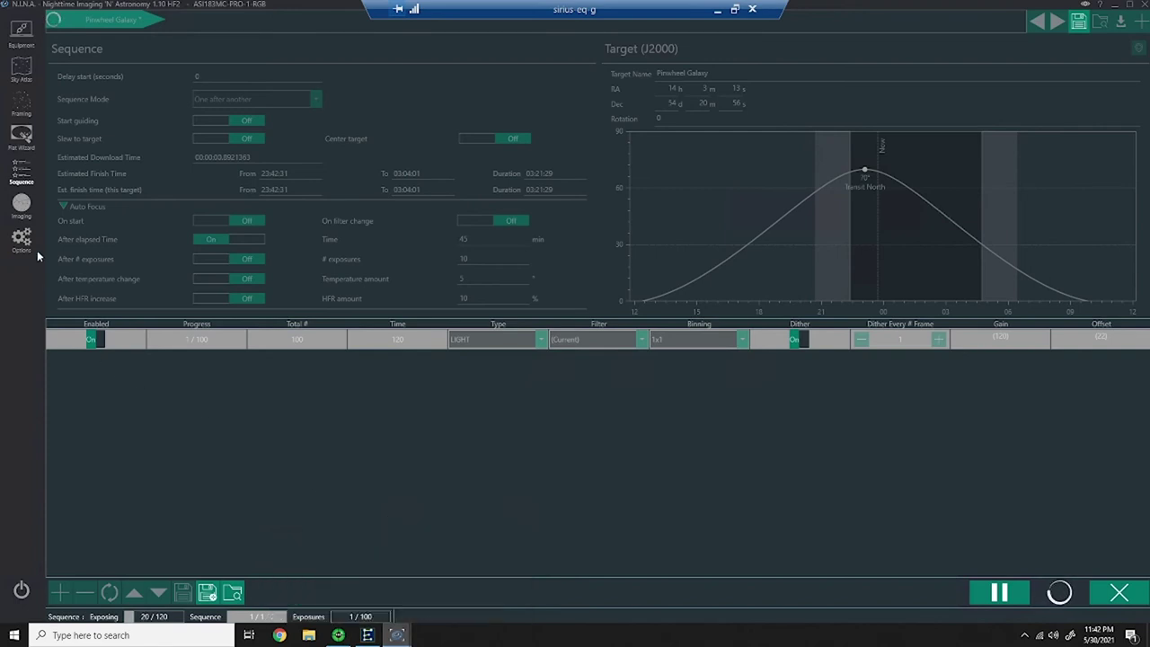
pyautogui.click(21, 203)
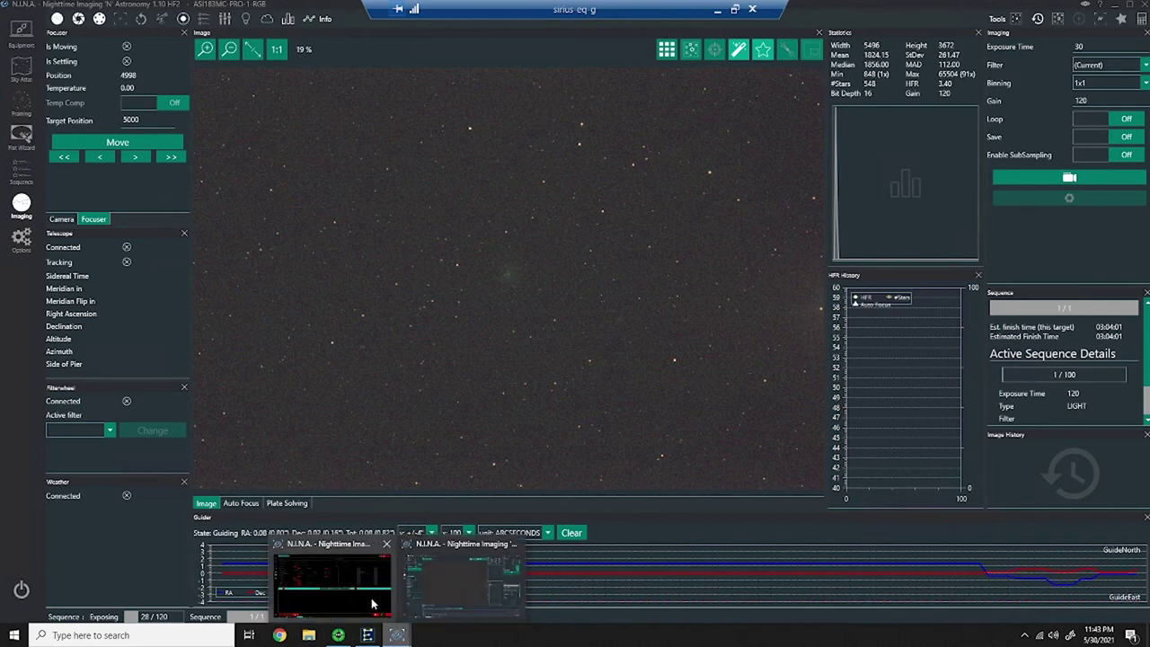
pyautogui.click(373, 598)
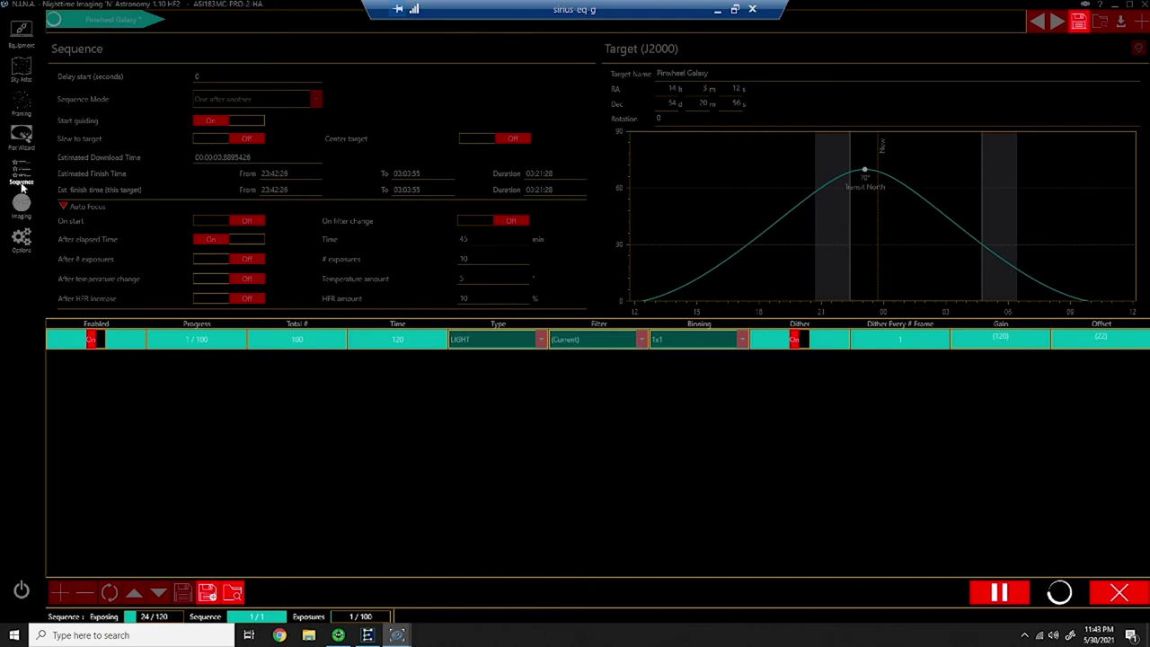
pyautogui.click(26, 208)
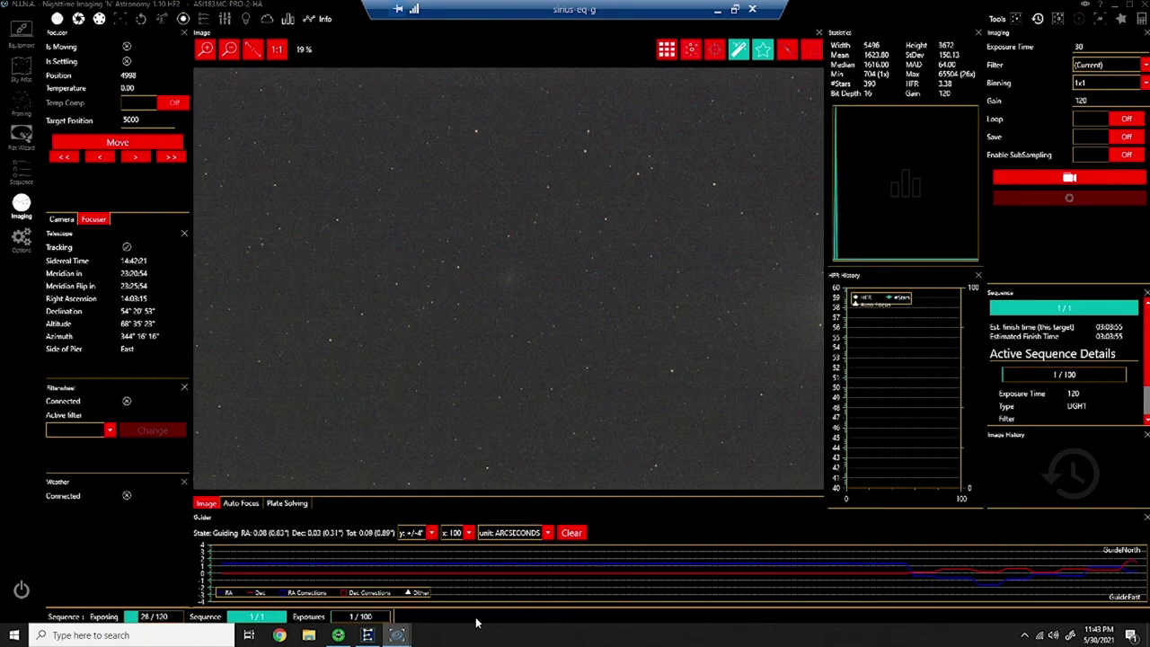
pyautogui.moveTo(398, 638)
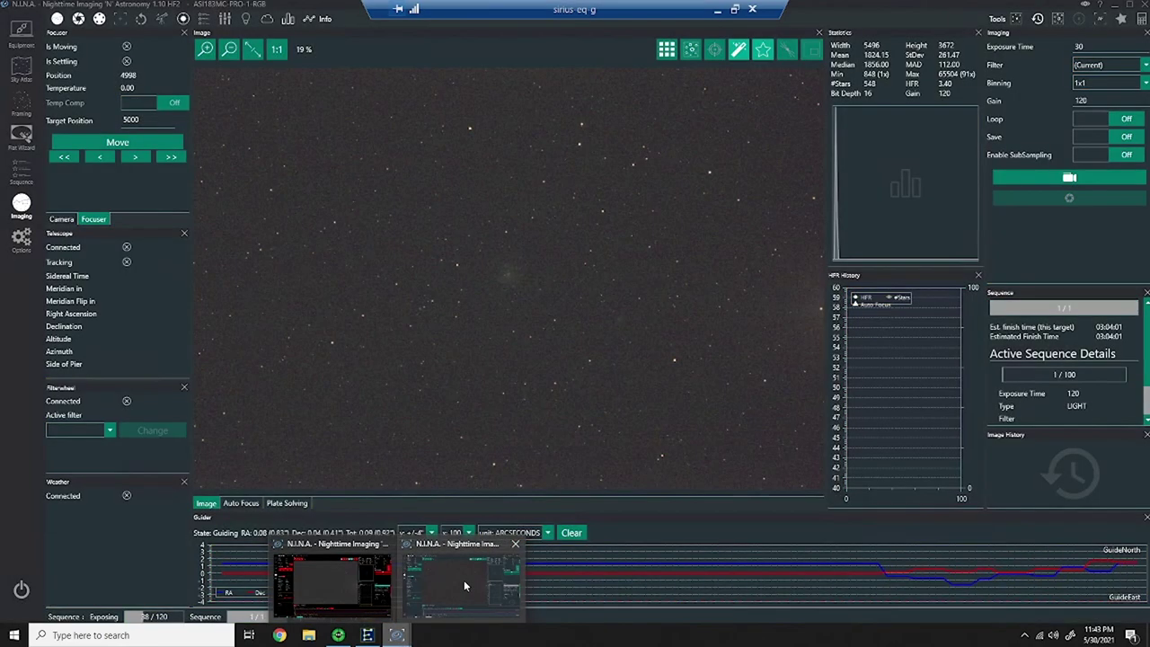
pyautogui.moveTo(464, 584)
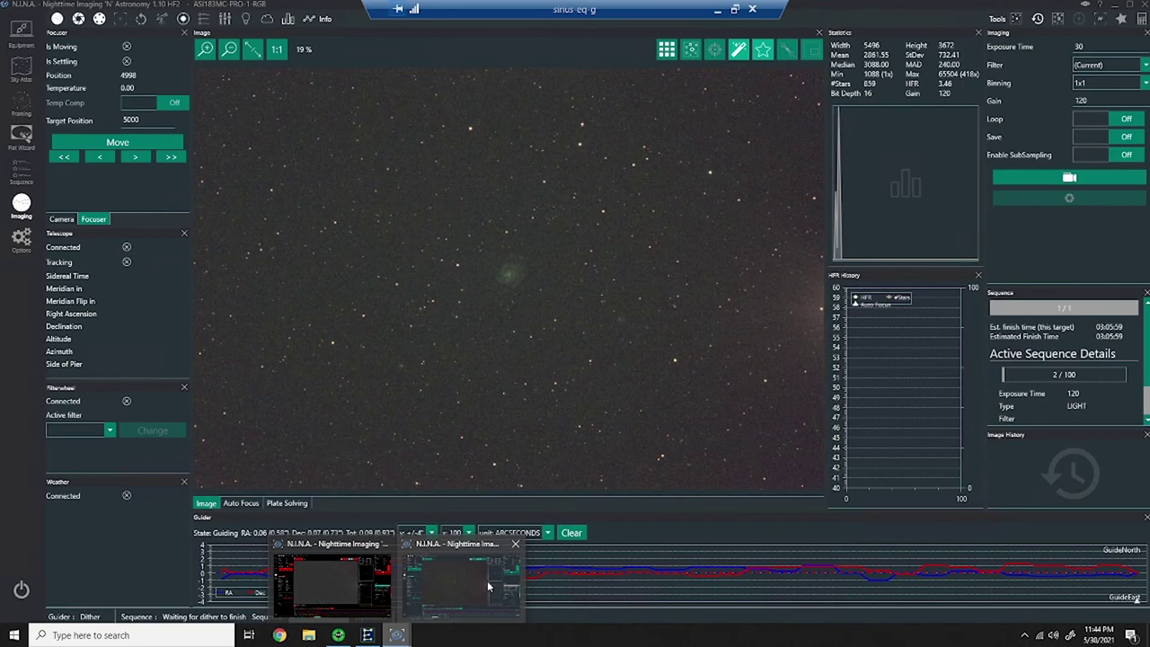
# Check the RGB instance's Pinwheel frame progress, then bring PHD2 Guiding forward
pyautogui.moveTo(356, 577)
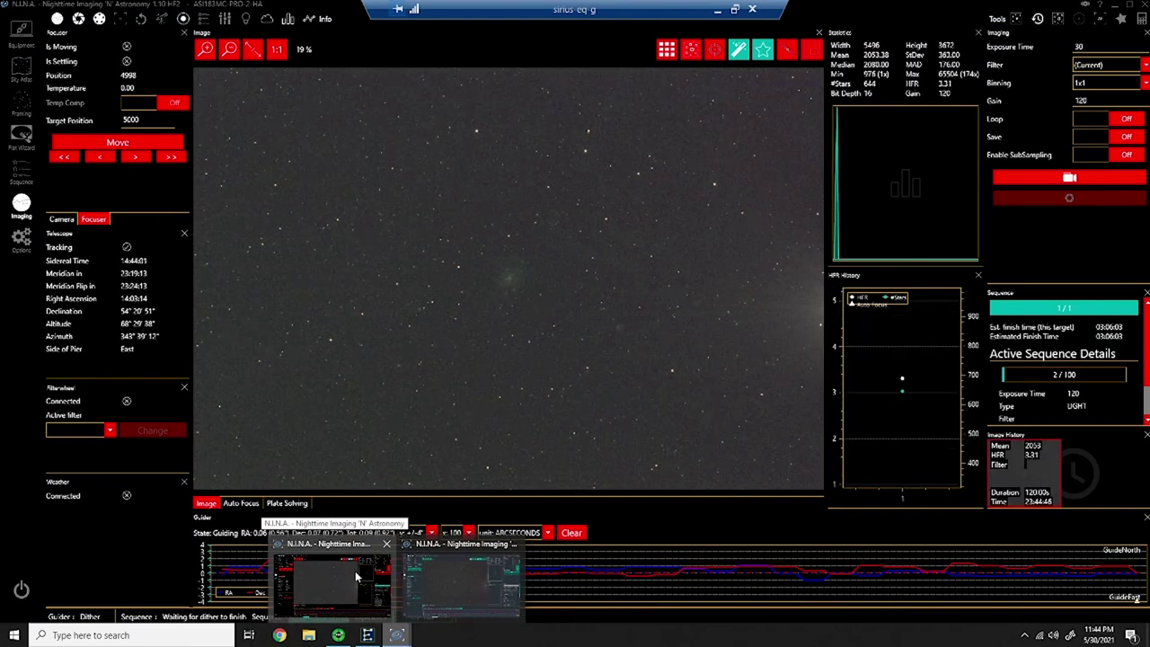
pyautogui.moveTo(477, 571)
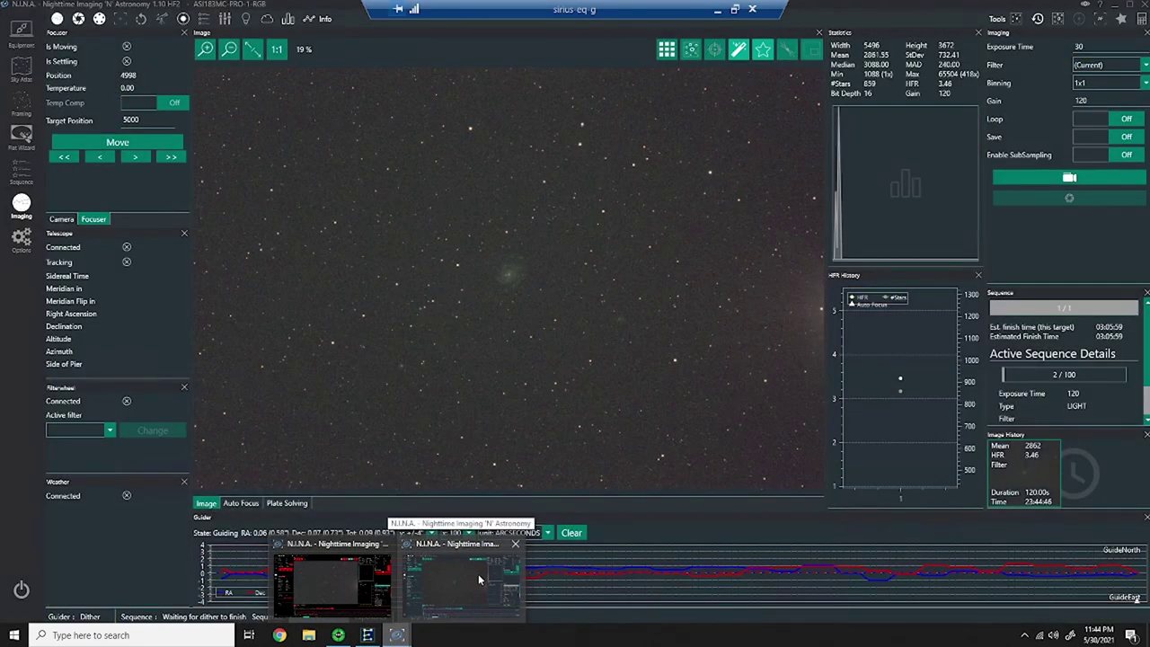
pyautogui.moveTo(362, 574)
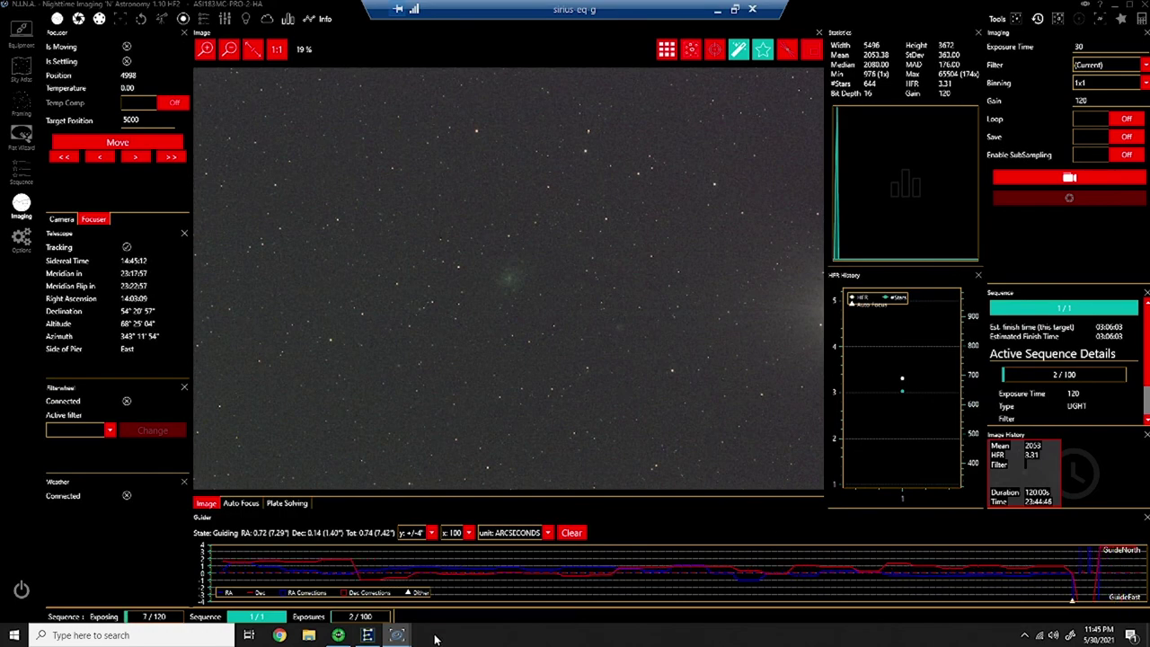
pyautogui.moveTo(401, 639)
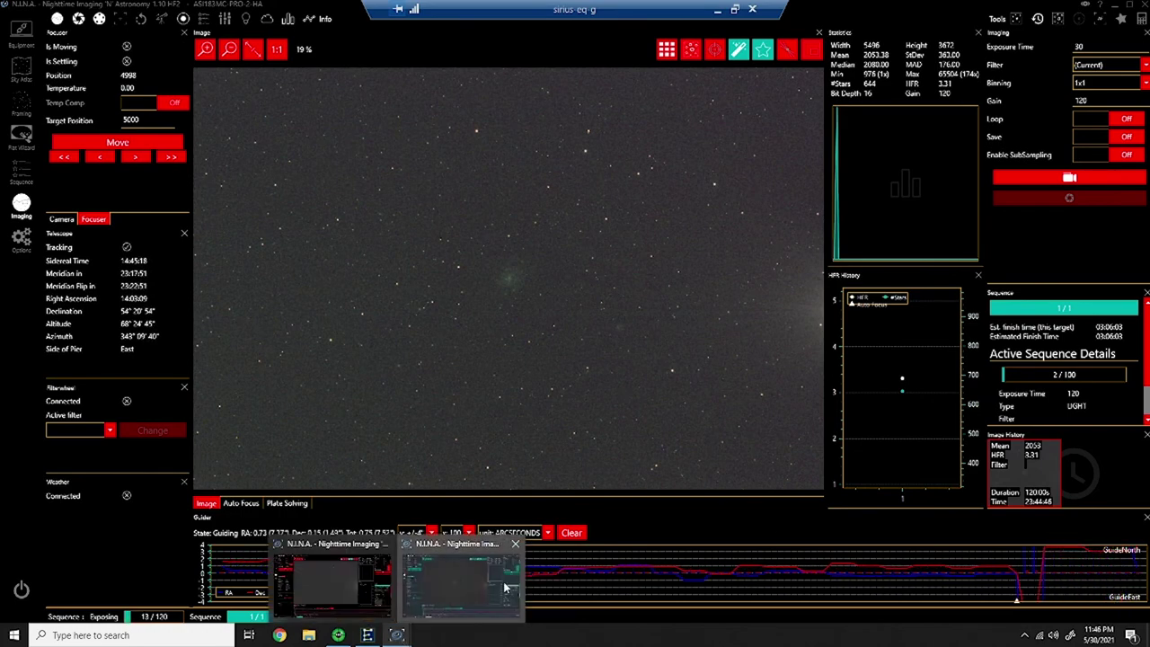
pyautogui.click(463, 584)
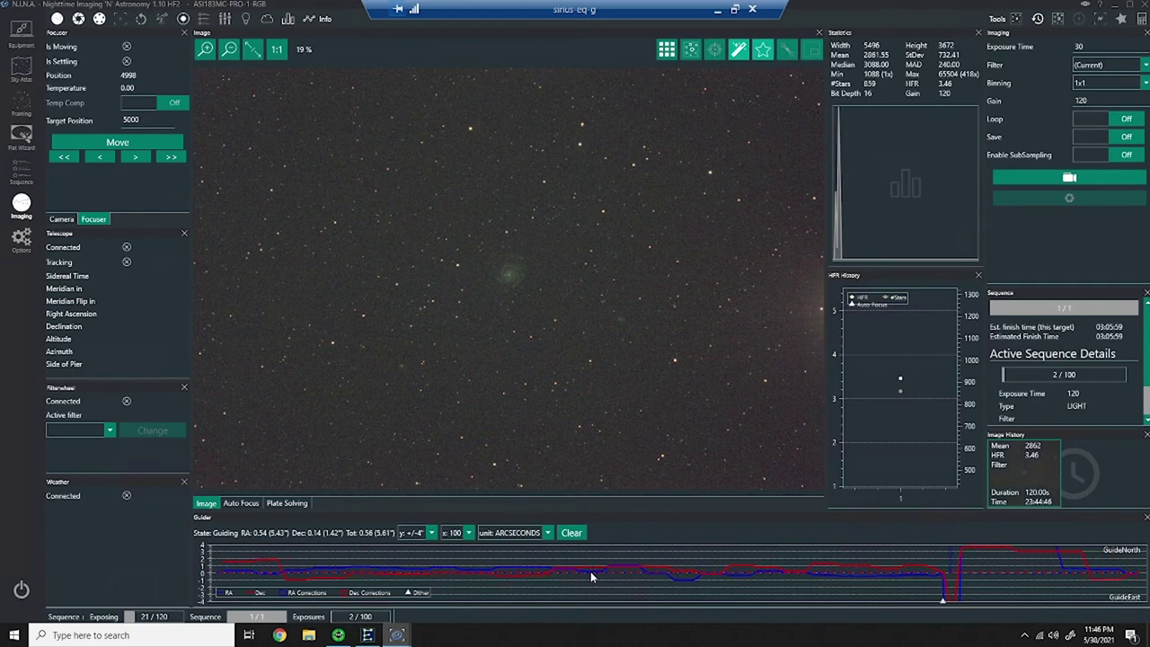
pyautogui.click(336, 637)
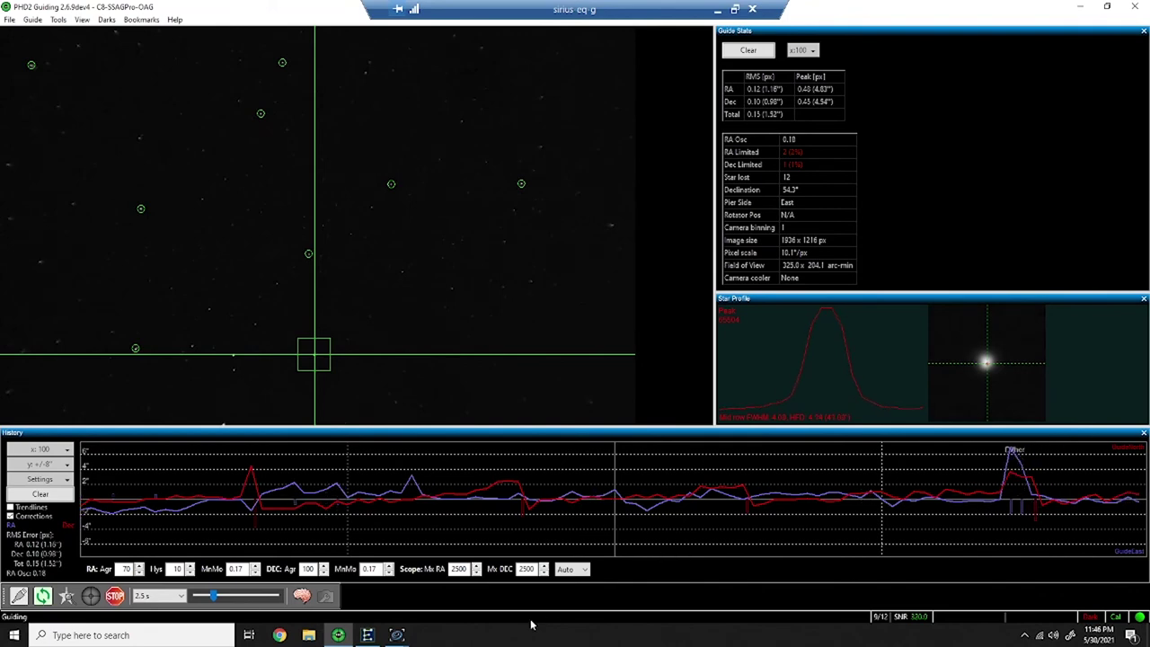
# Review PHD2's dither spike, then preview the Ha camera's N.I.N.A. window
pyautogui.moveTo(395, 636)
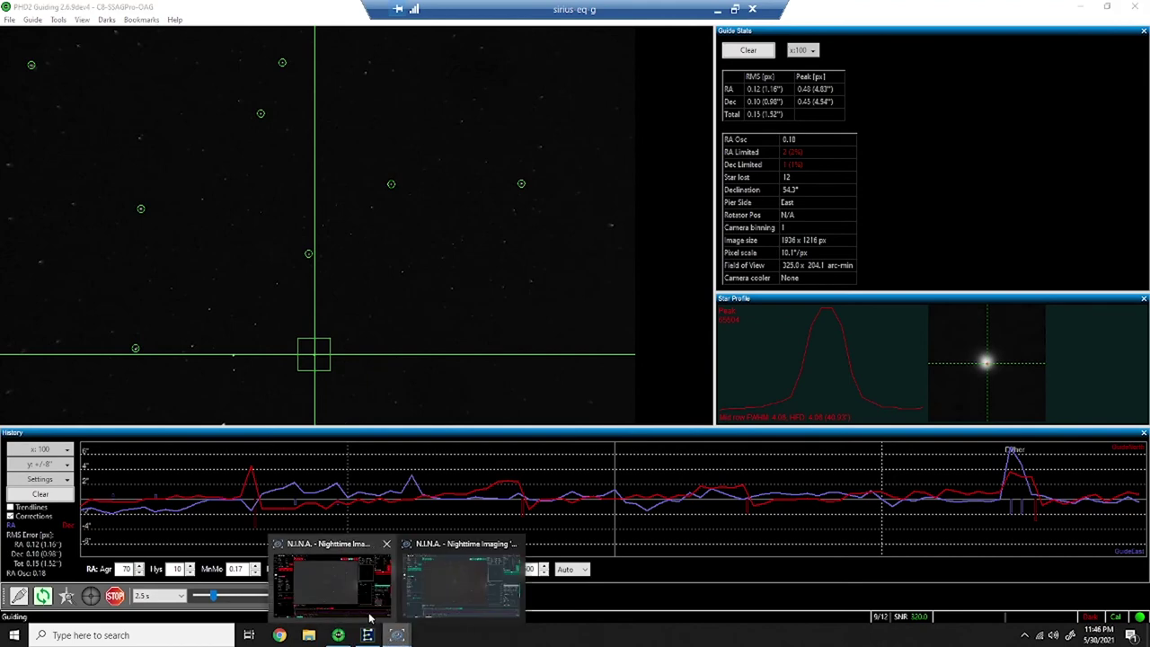
pyautogui.moveTo(355, 595)
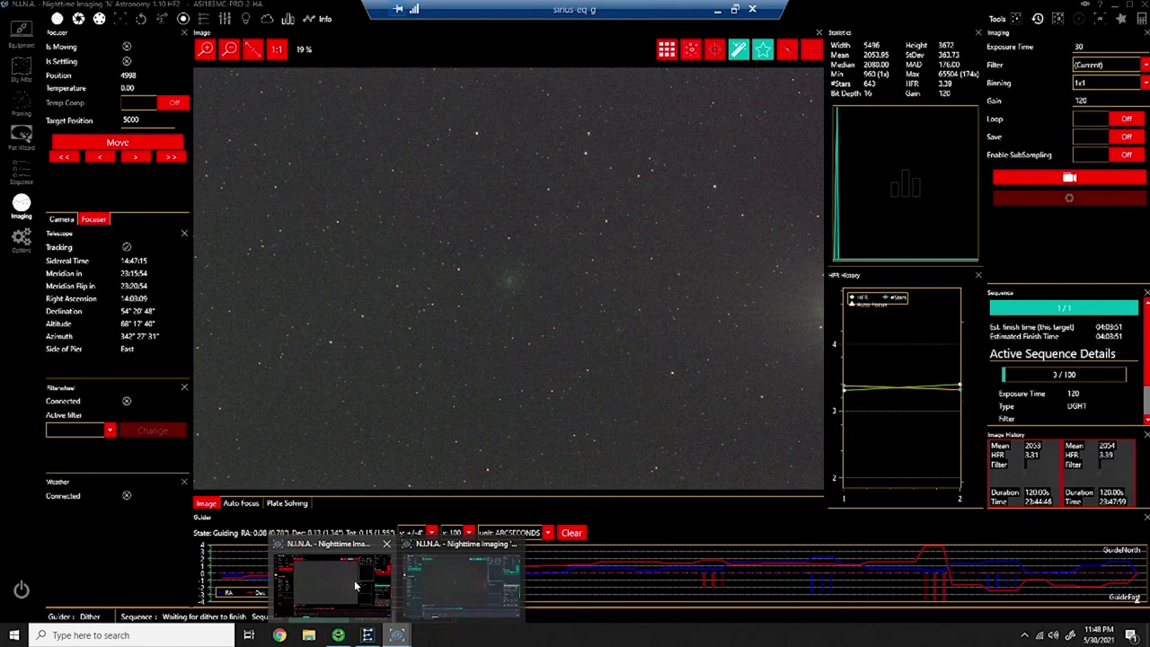
# Compare both instances and PHD2's dither spikes, ending on the RGB imaging view
pyautogui.moveTo(489, 589)
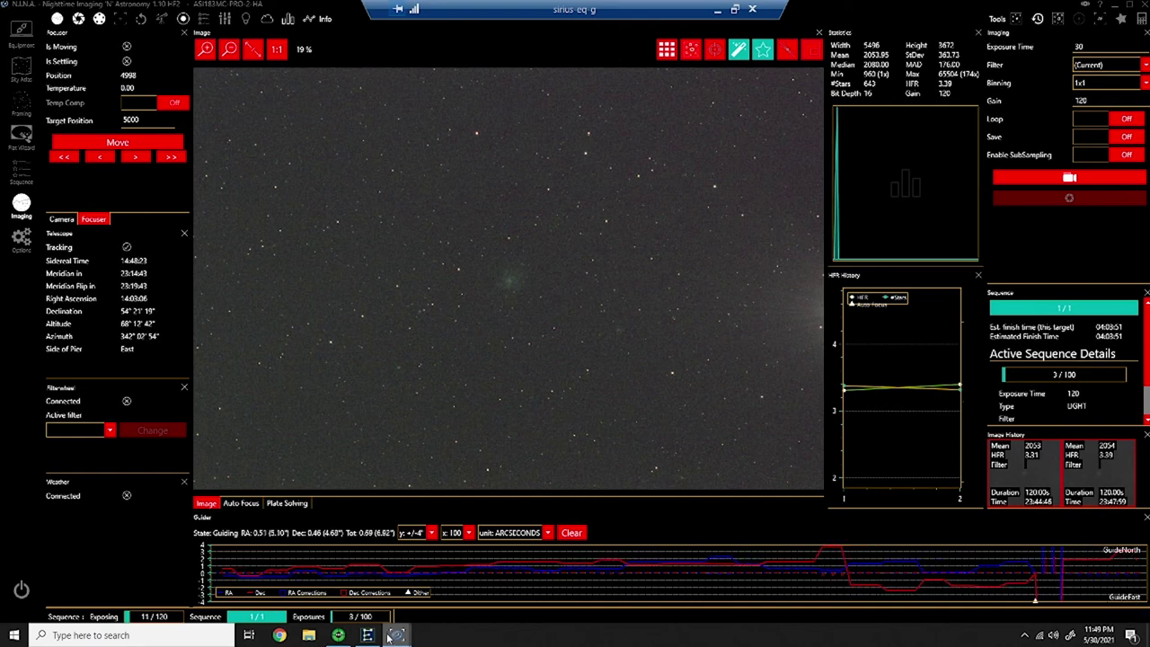
pyautogui.moveTo(453, 597)
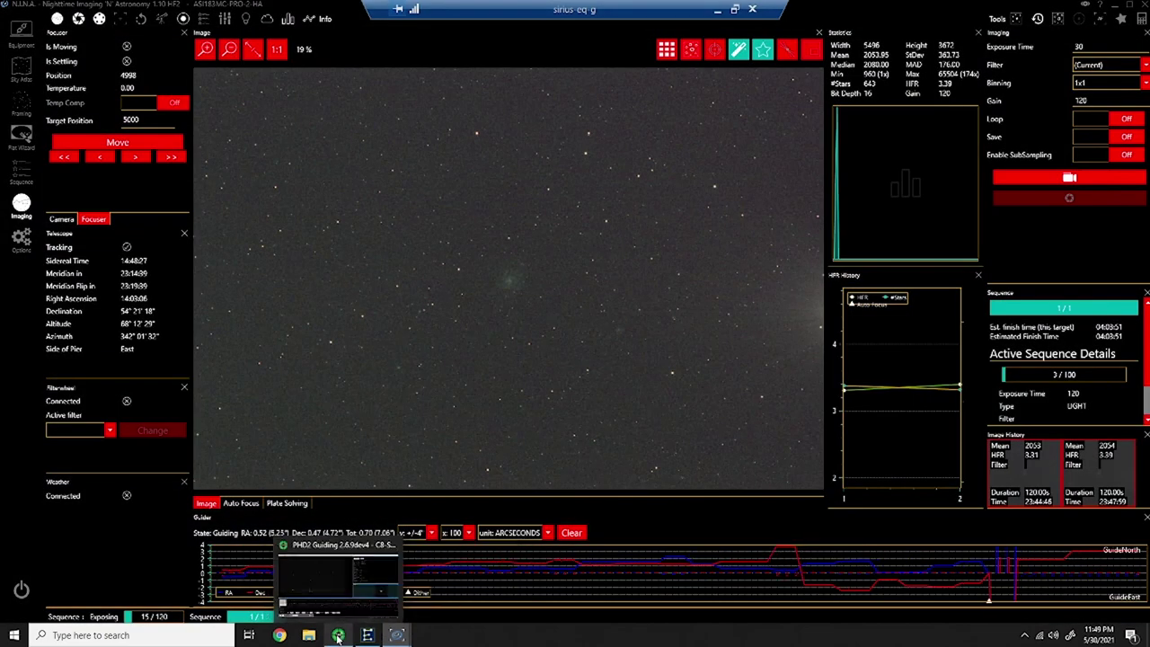
pyautogui.click(338, 635)
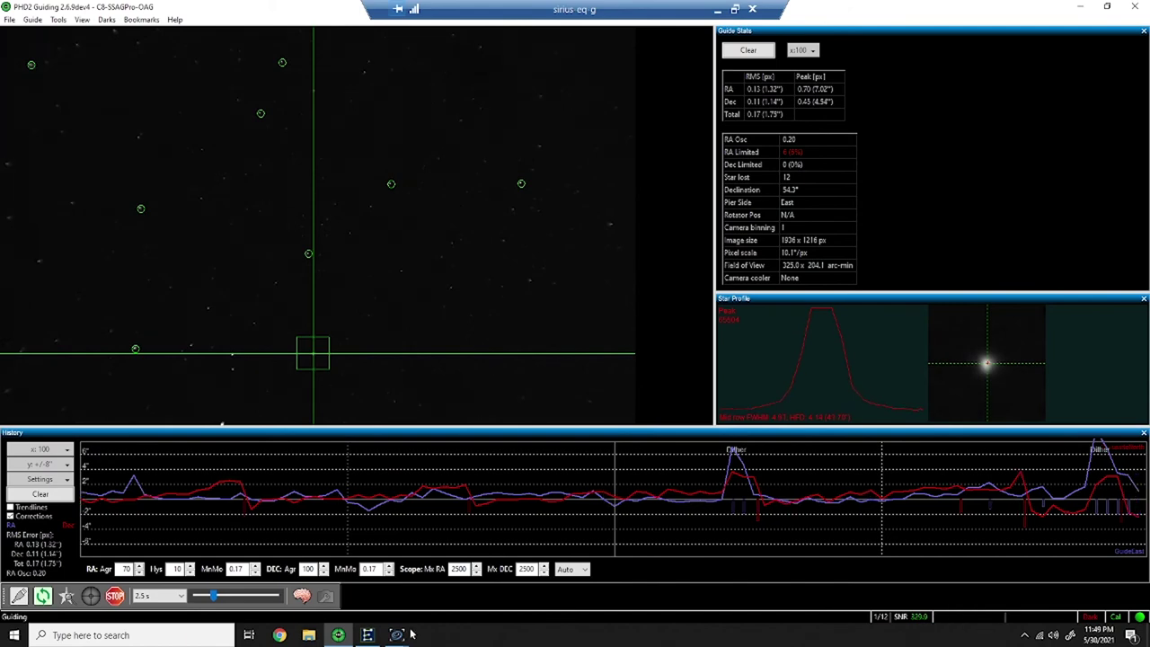
pyautogui.moveTo(393, 640)
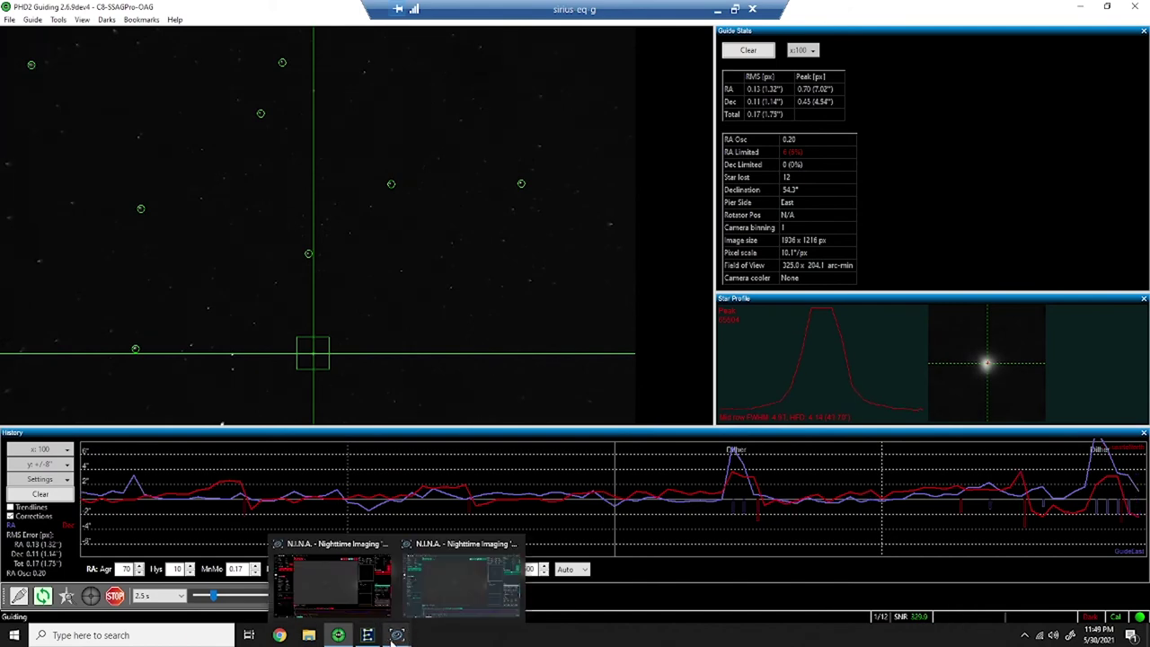
pyautogui.click(429, 592)
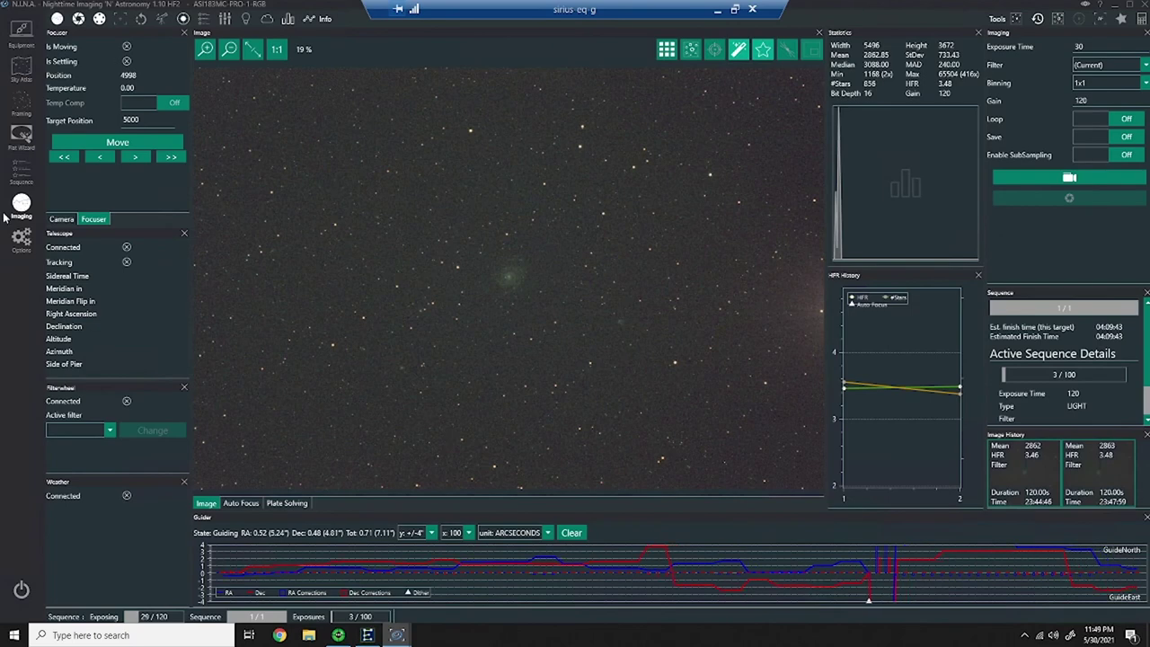
# Pause the Ha instance's Pinwheel sequence at 3 of 100 and open Equipment > Guider
pyautogui.click(20, 176)
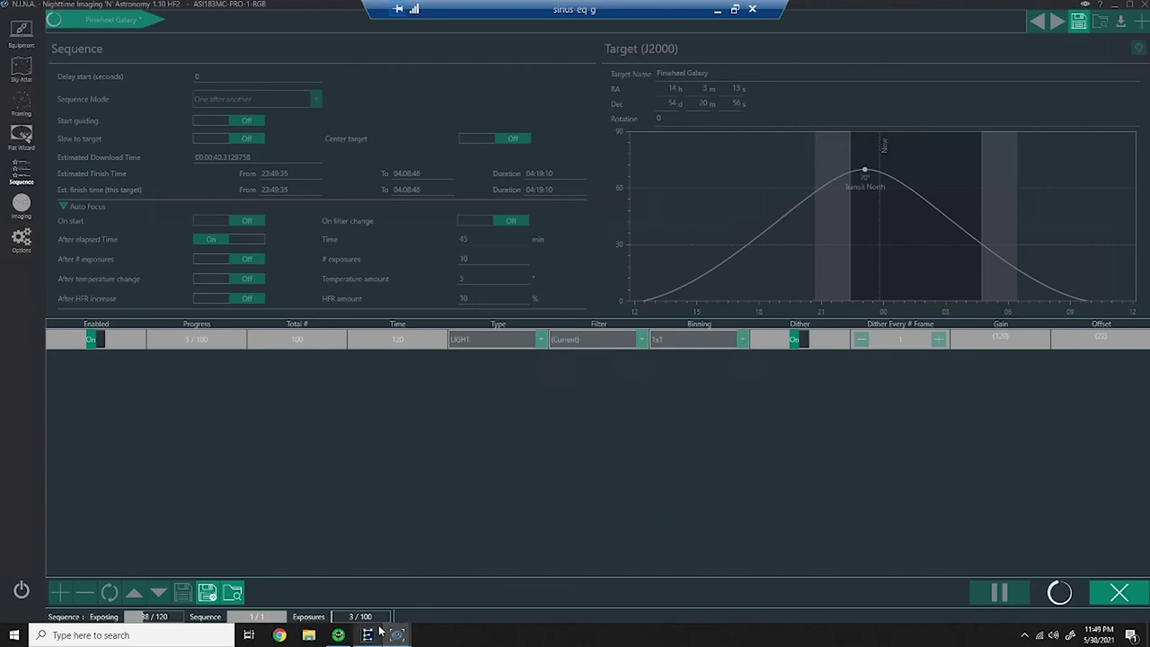
pyautogui.moveTo(397, 639)
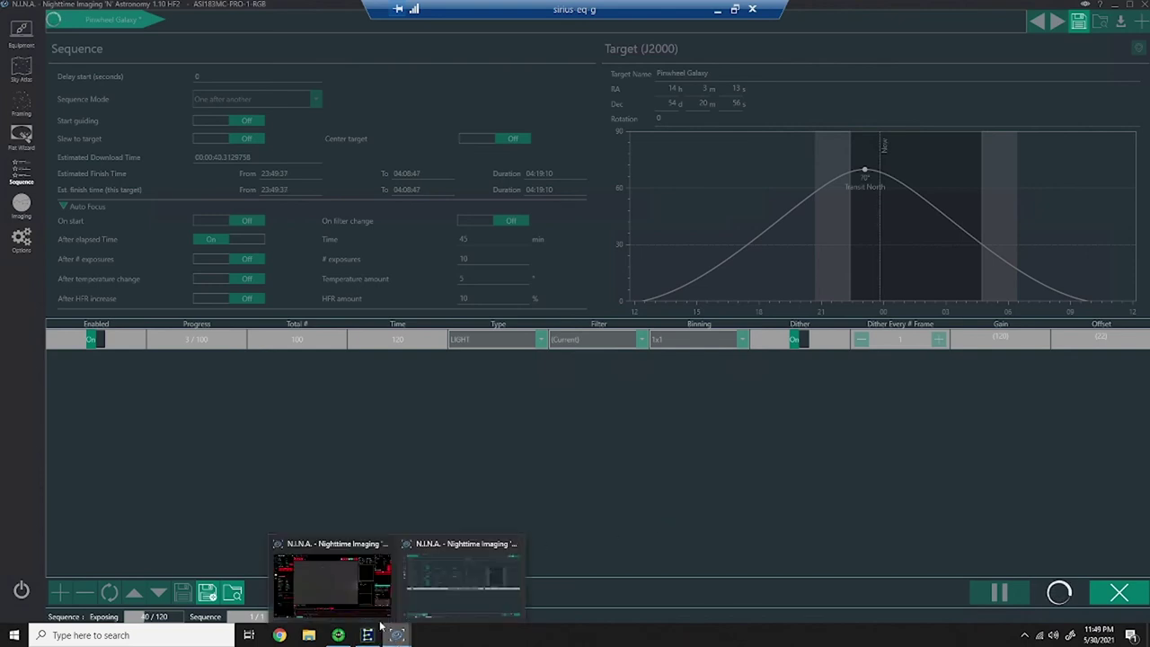
pyautogui.hotkey('alt', 'Tab')
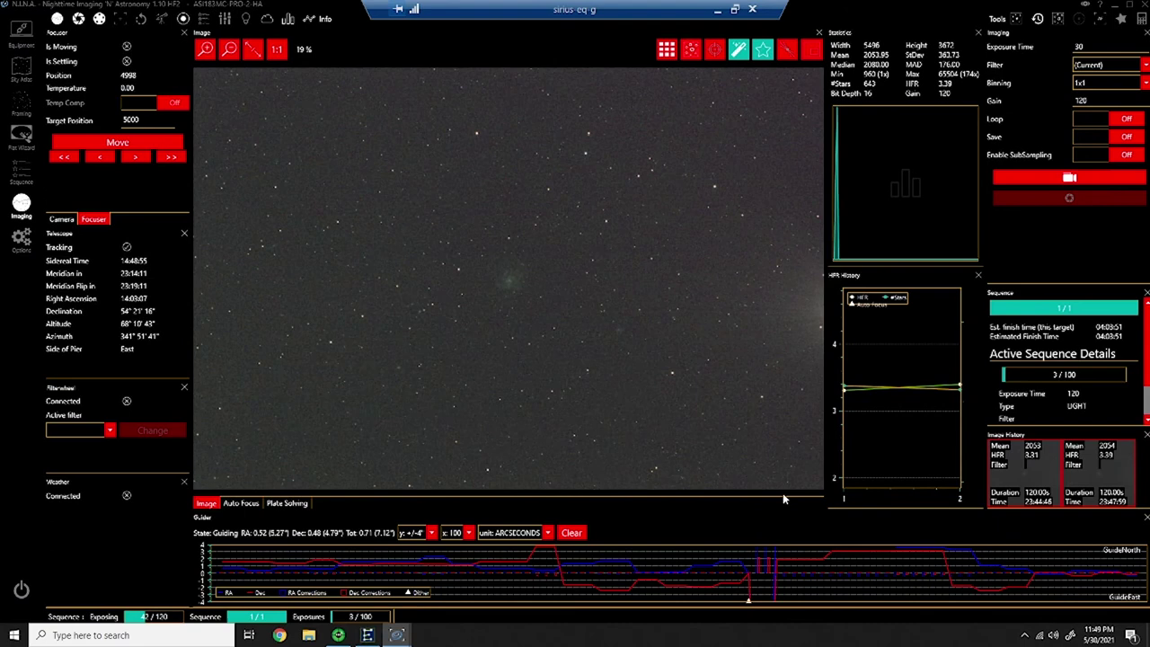
pyautogui.click(22, 173)
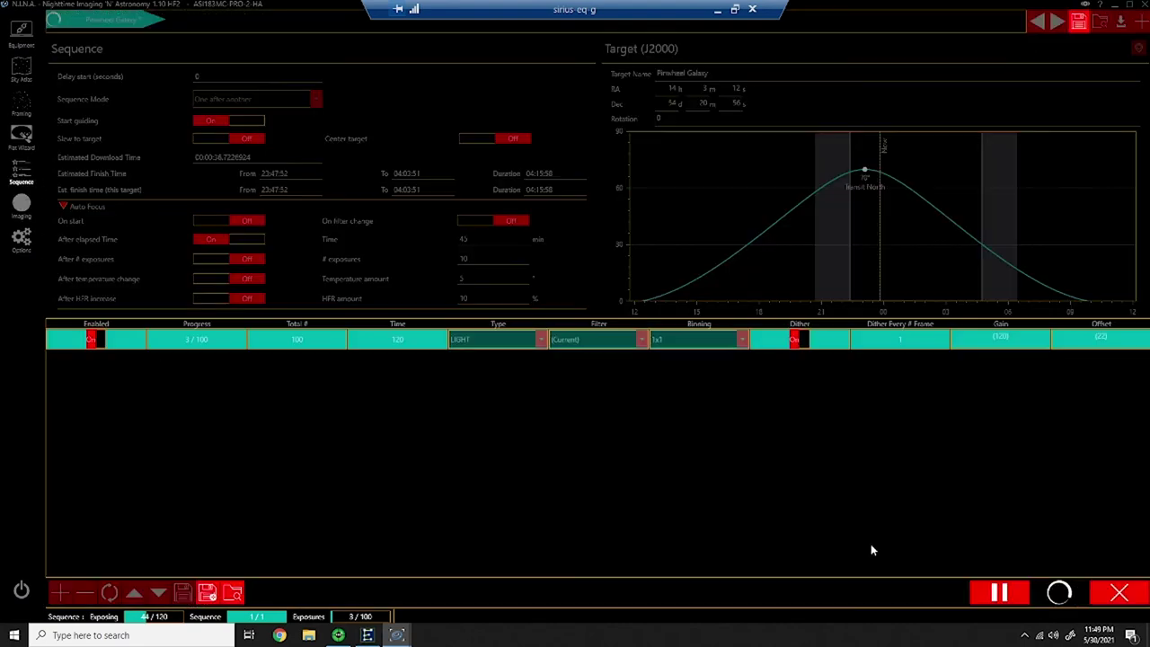
pyautogui.click(989, 593)
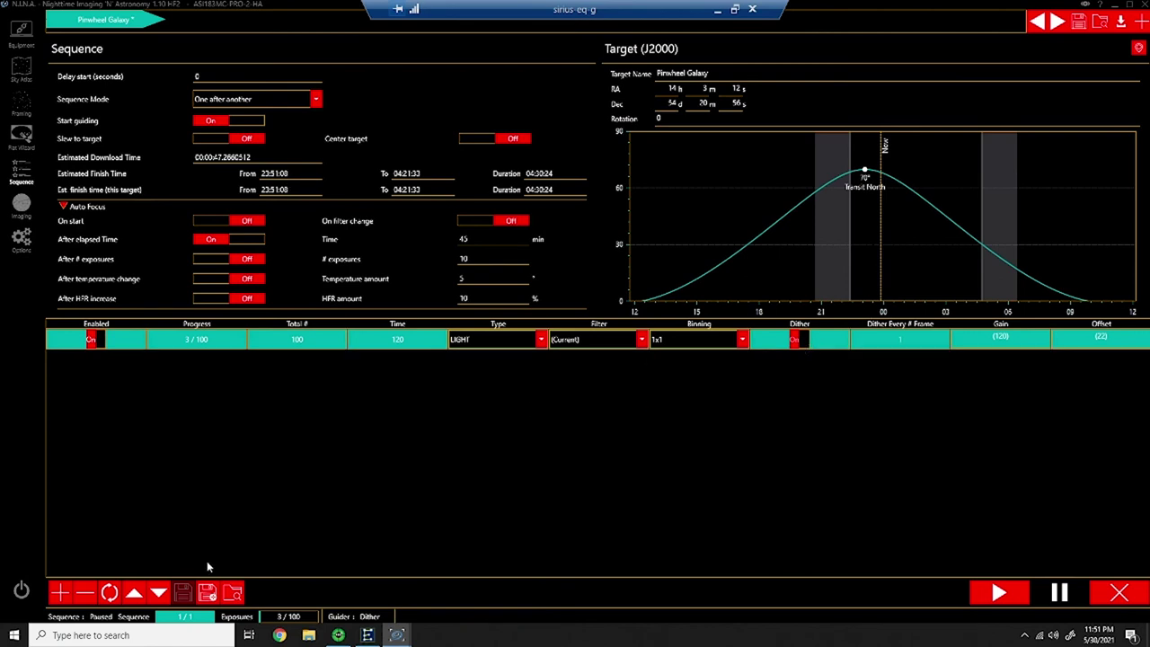
pyautogui.click(20, 36)
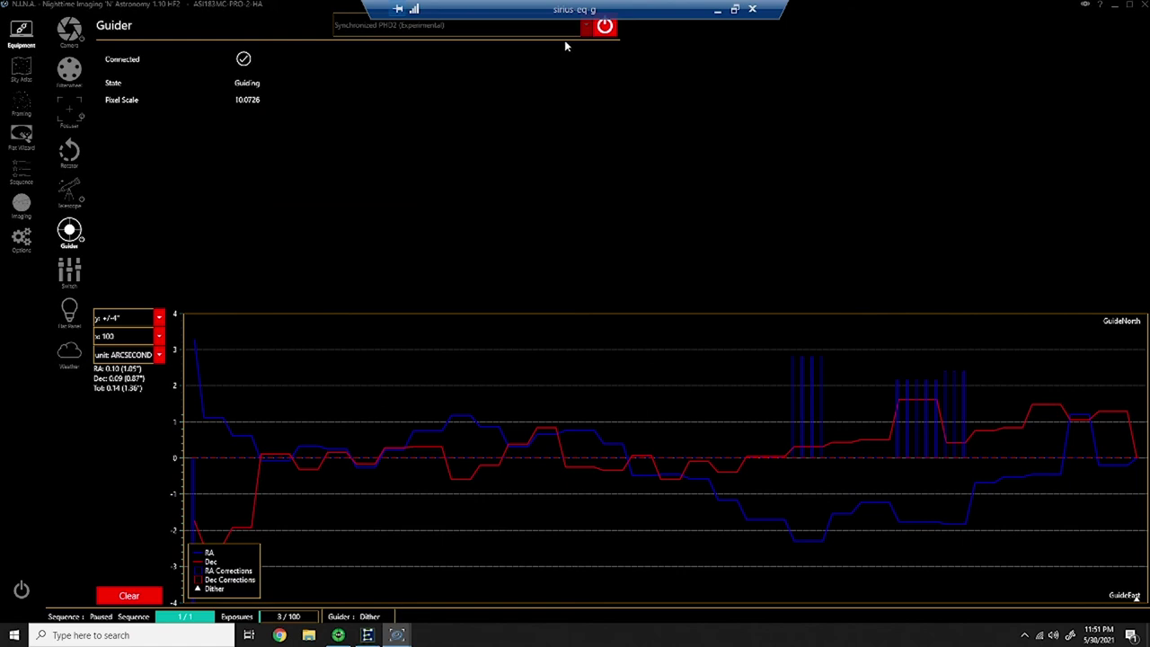
# Reconnect the guider as plain PHD2 instead of synchronized PHD2, then return to the sequence
pyautogui.click(607, 28)
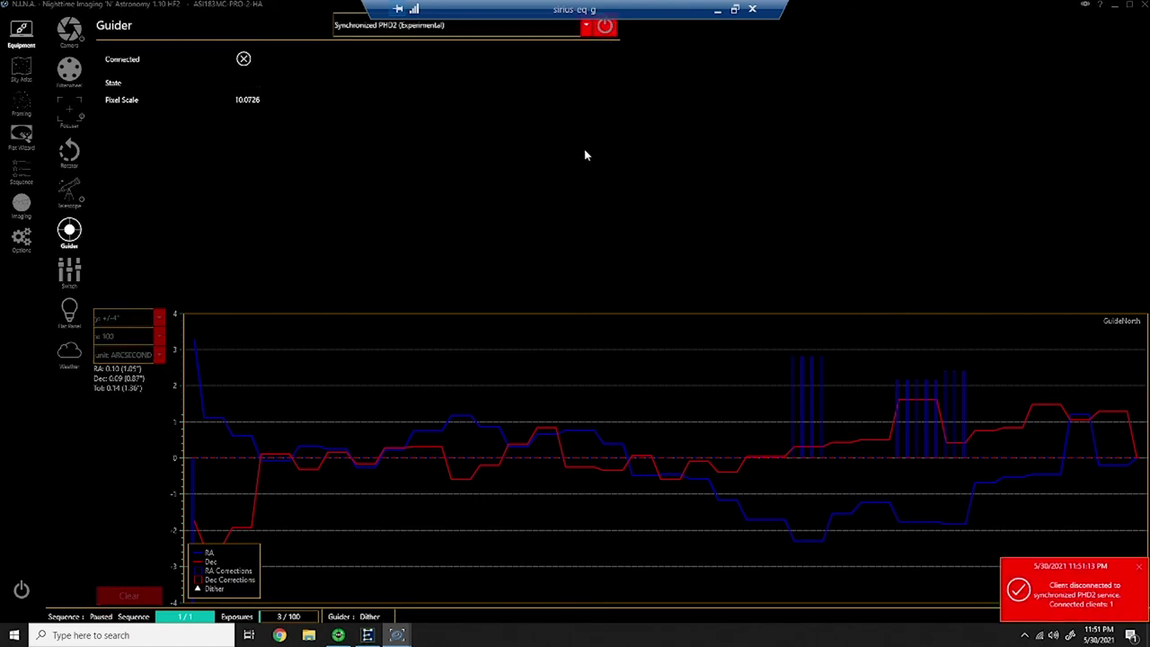
pyautogui.click(582, 30)
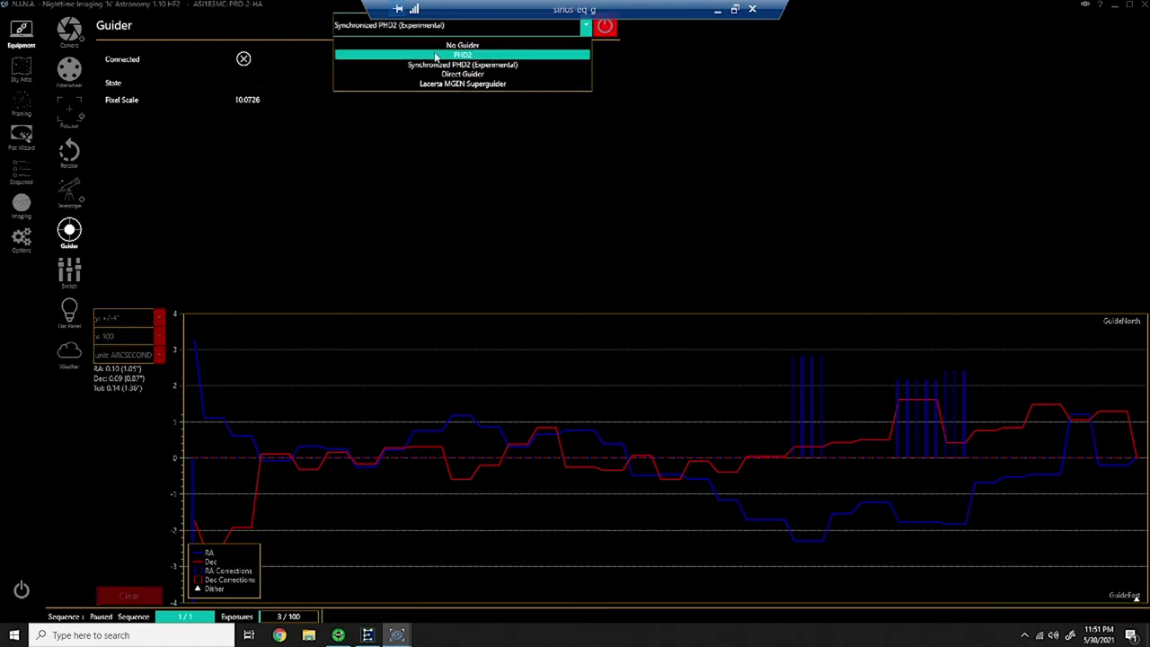
pyautogui.click(454, 54)
pyautogui.click(606, 28)
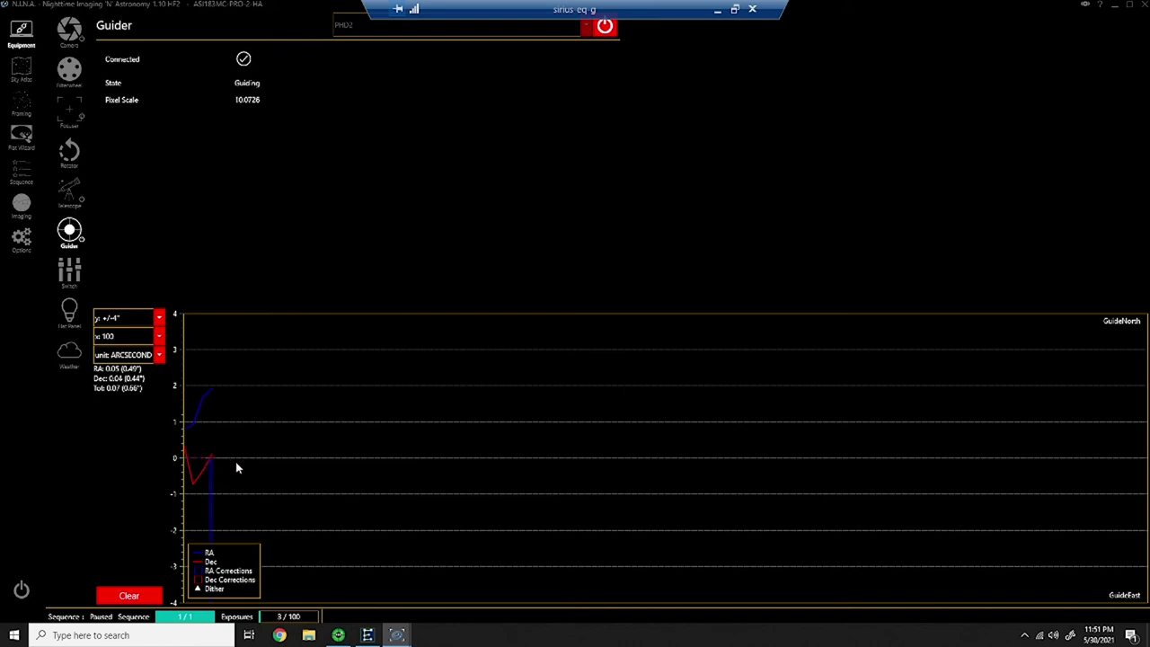
pyautogui.click(21, 172)
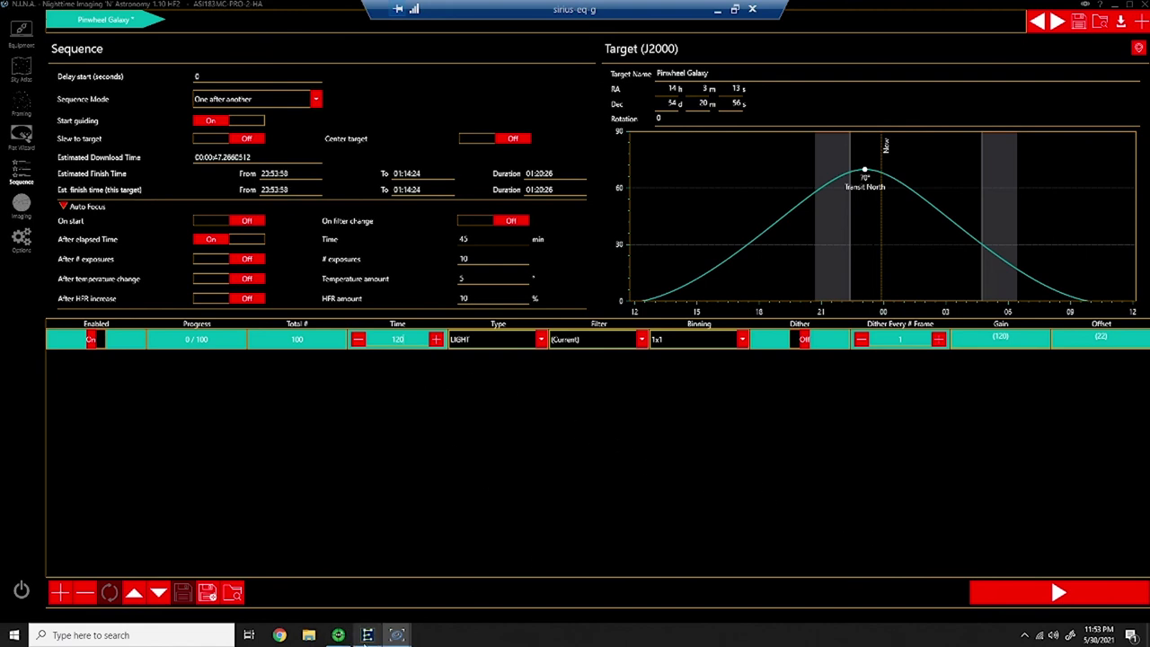
# Resume the RGB instance's Pinwheel sequence, then bring the Ha instance forward
pyautogui.moveTo(397, 636)
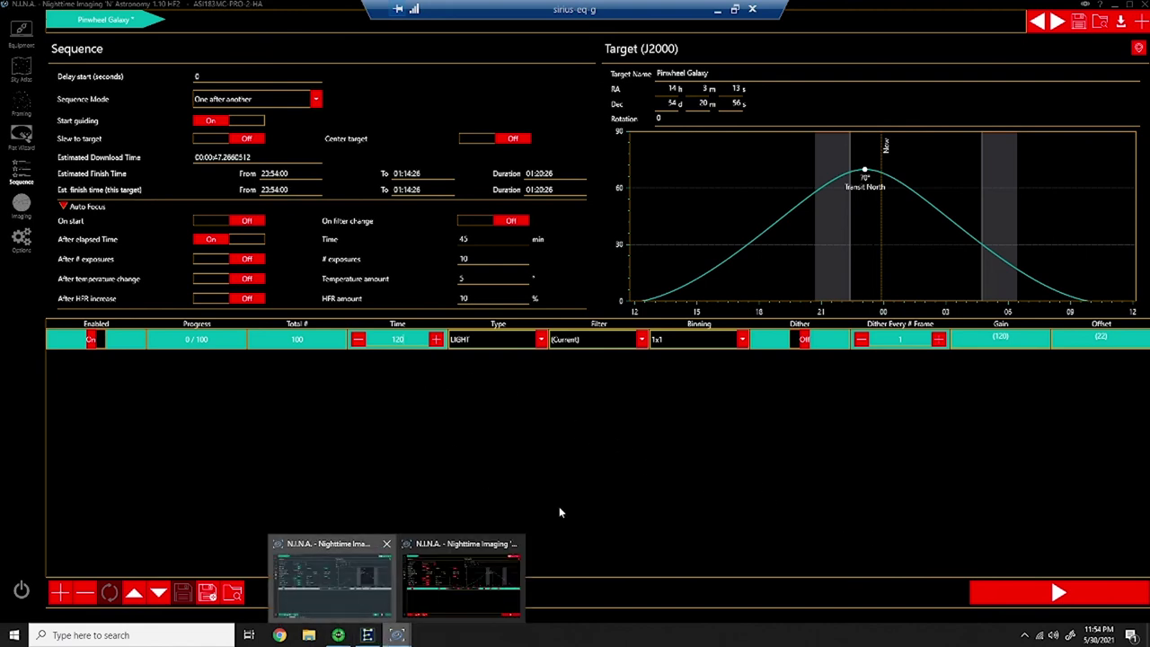
pyautogui.click(371, 596)
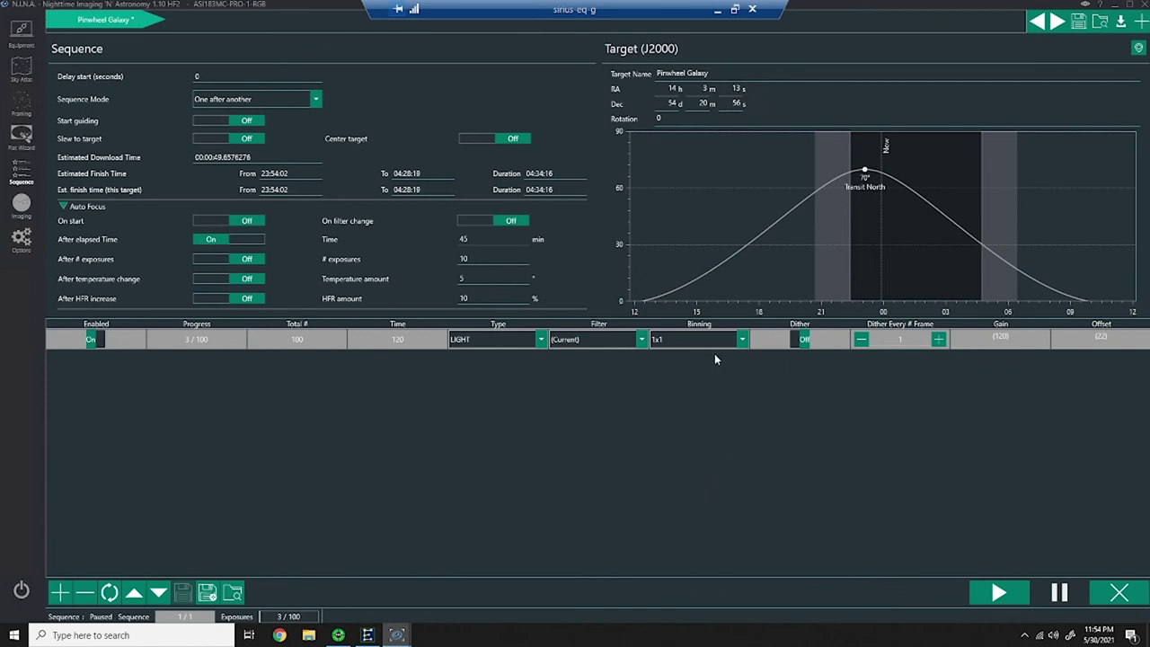
pyautogui.click(1000, 593)
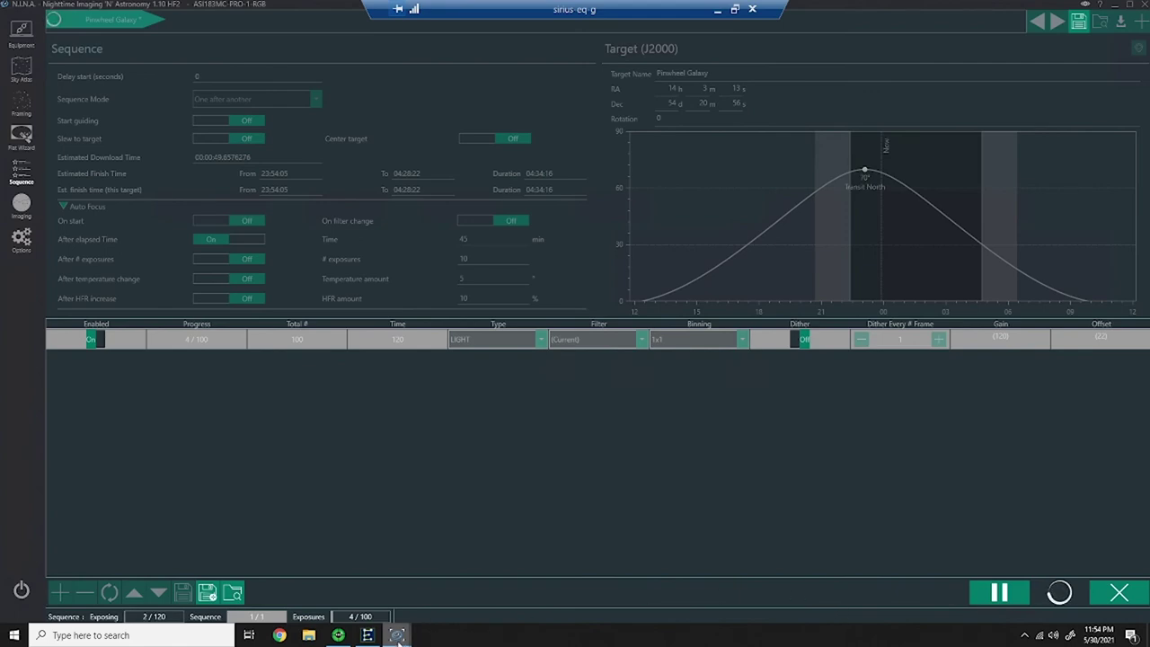
pyautogui.moveTo(417, 620)
pyautogui.click(424, 597)
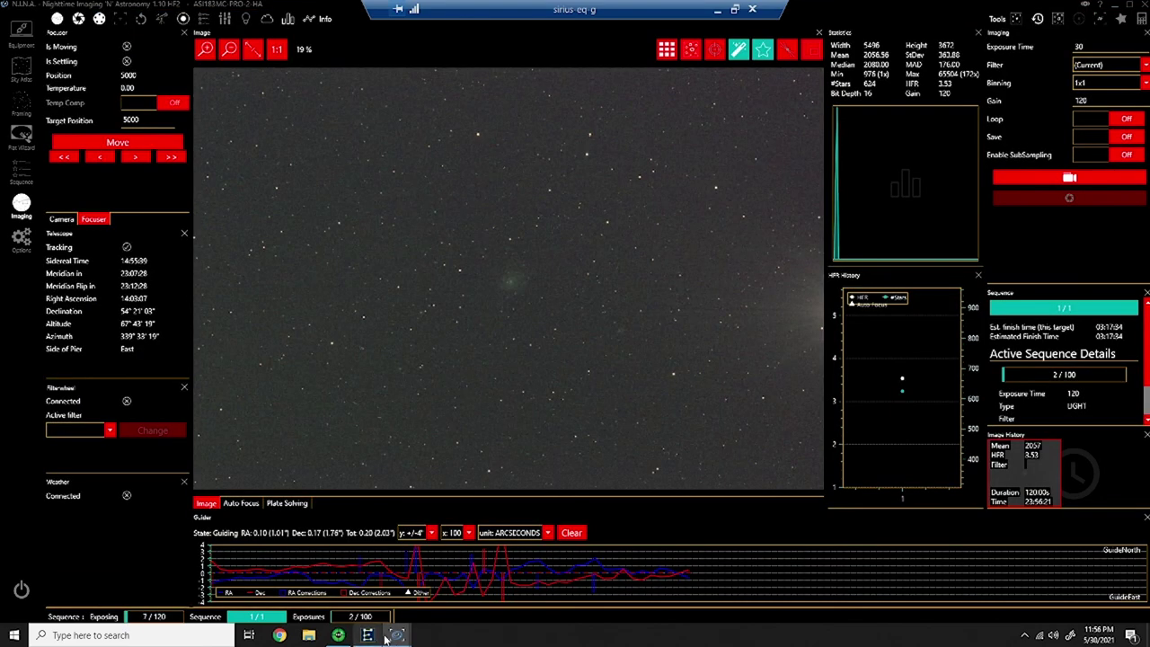
pyautogui.moveTo(390, 634)
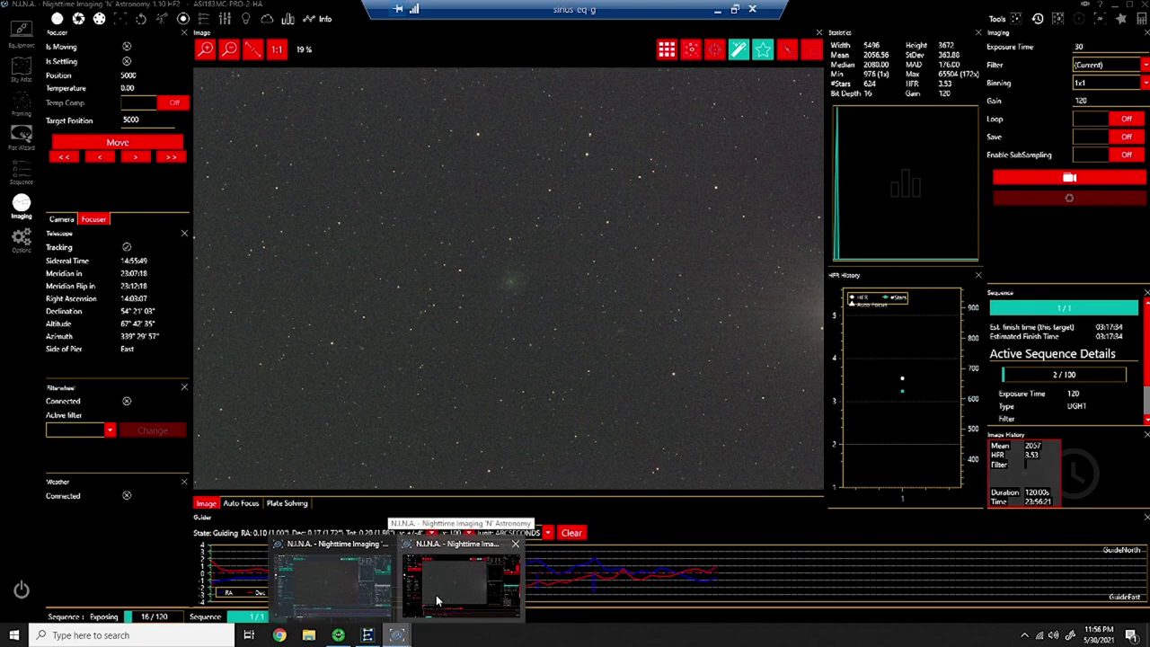
pyautogui.moveTo(358, 578)
pyautogui.moveTo(453, 568)
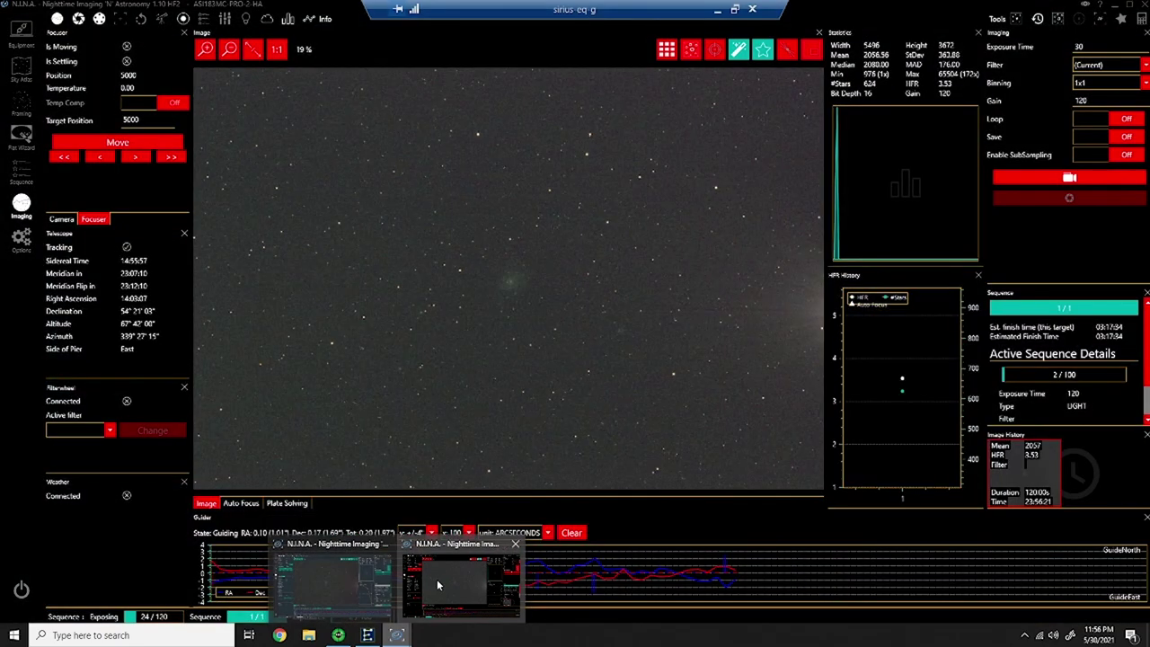
pyautogui.click(437, 577)
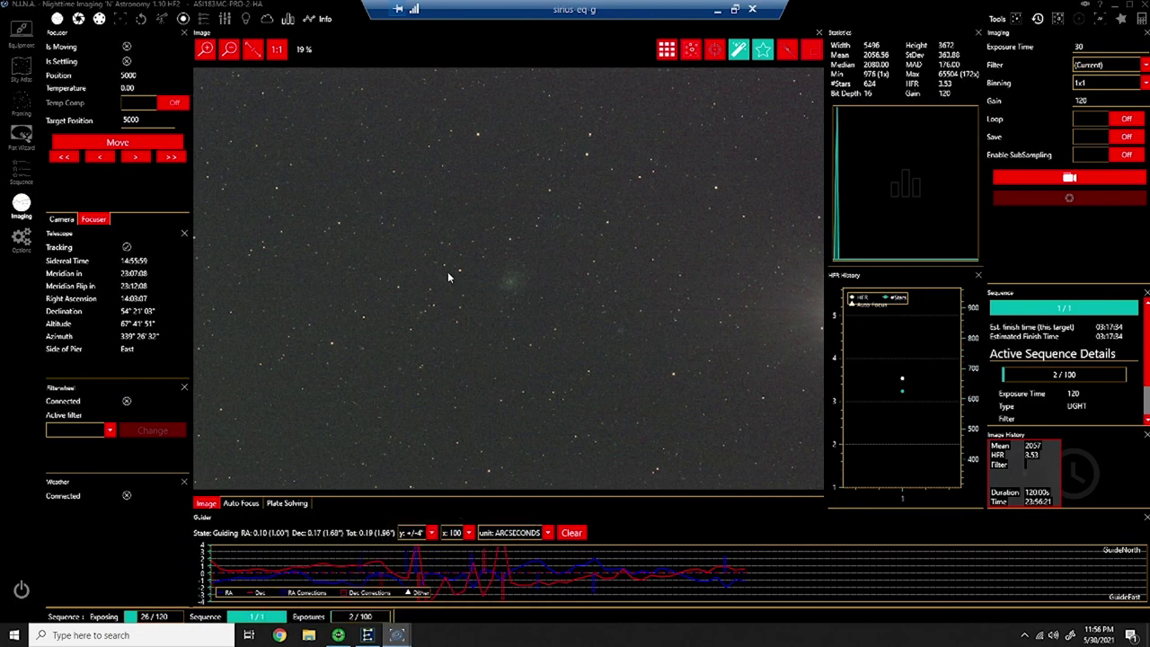